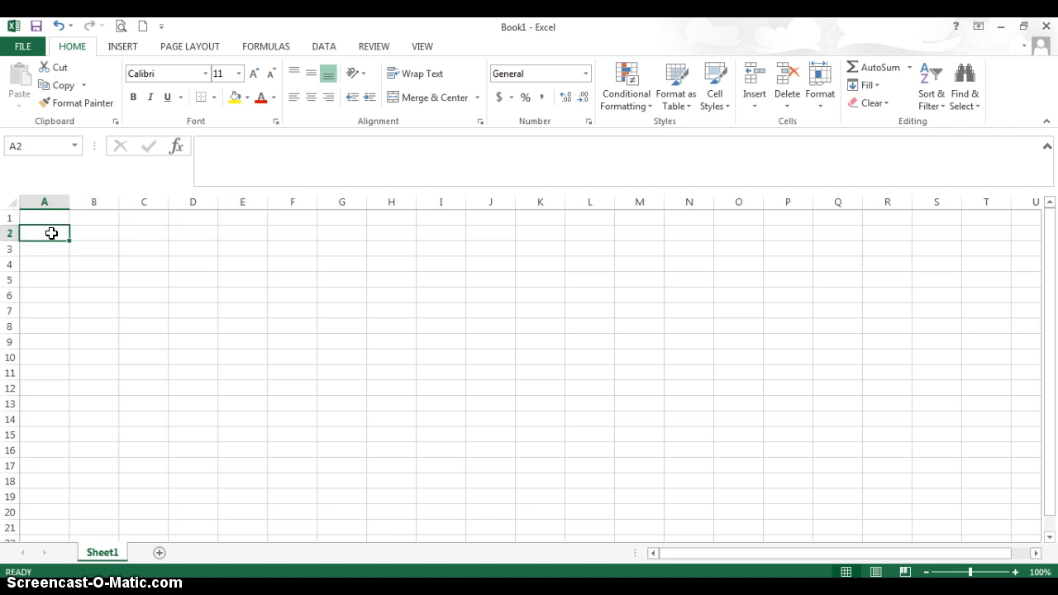
# Enter the column headings Check Number in cell A2 and Date in cell B2.
pyautogui.write('Check Numner')
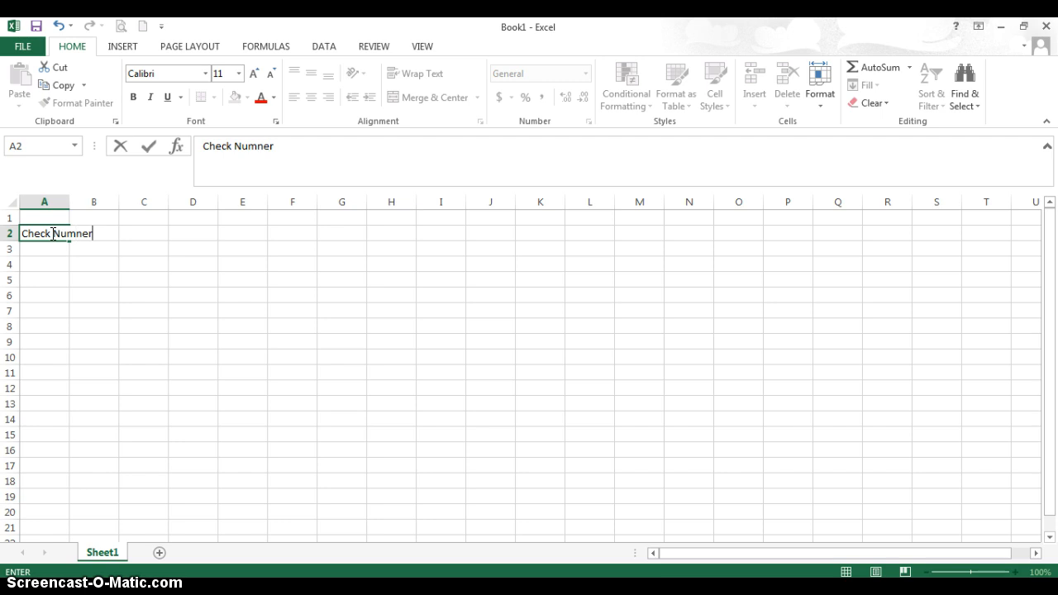
pyautogui.press('Tab')
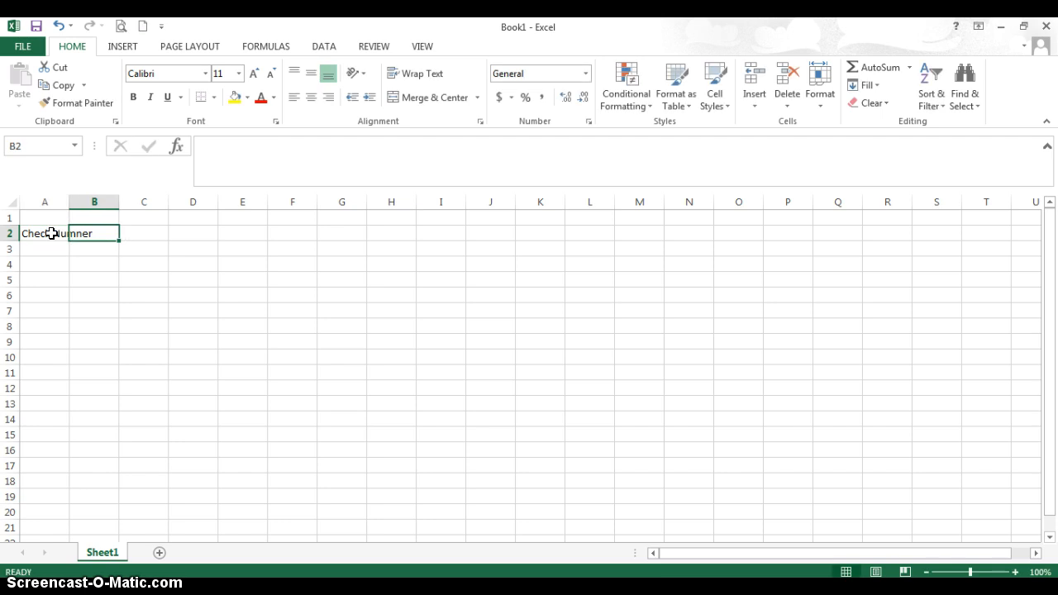
pyautogui.click(51, 233)
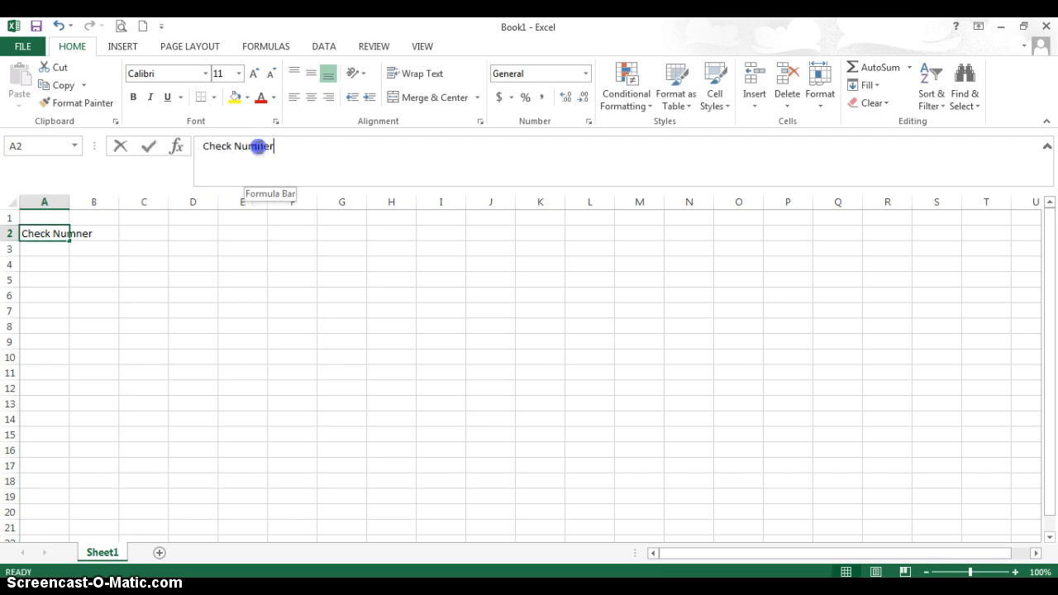
pyautogui.moveTo(258, 146); pyautogui.dragTo(276, 145)
pyautogui.press('Tab')
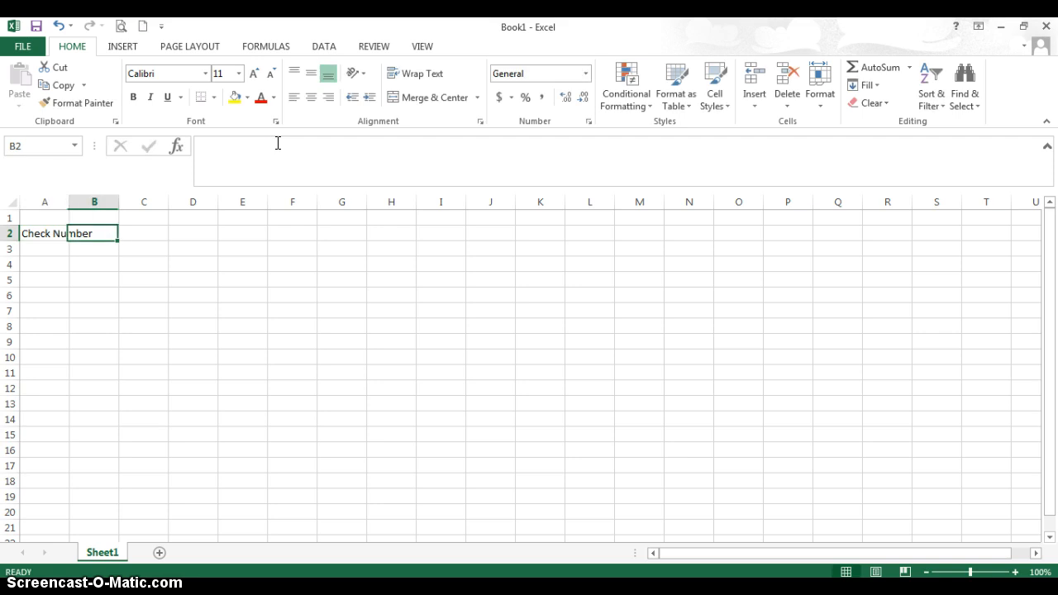
pyautogui.press('Tab')
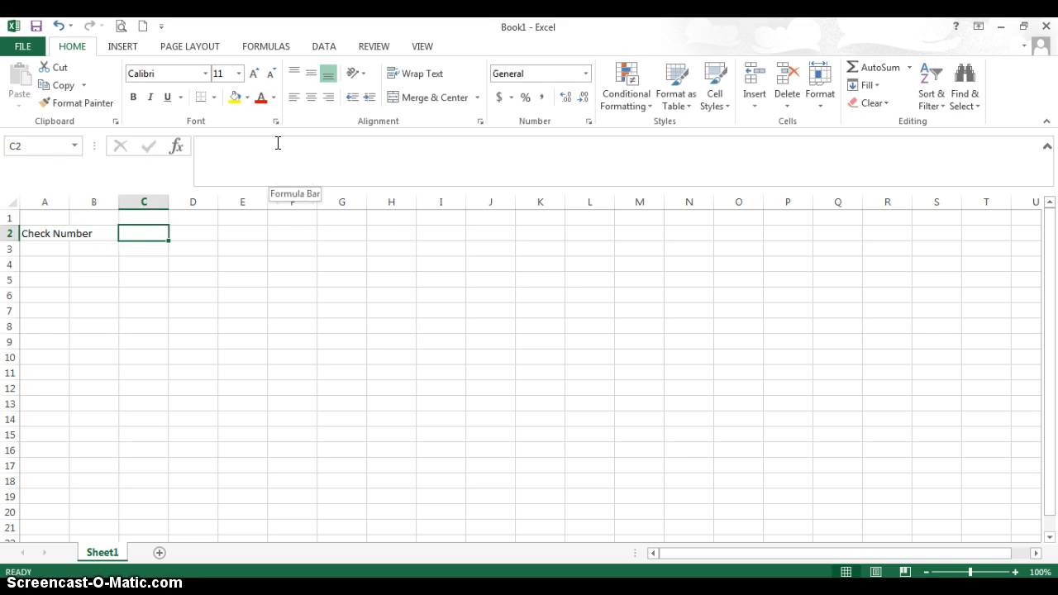
pyautogui.click(103, 233)
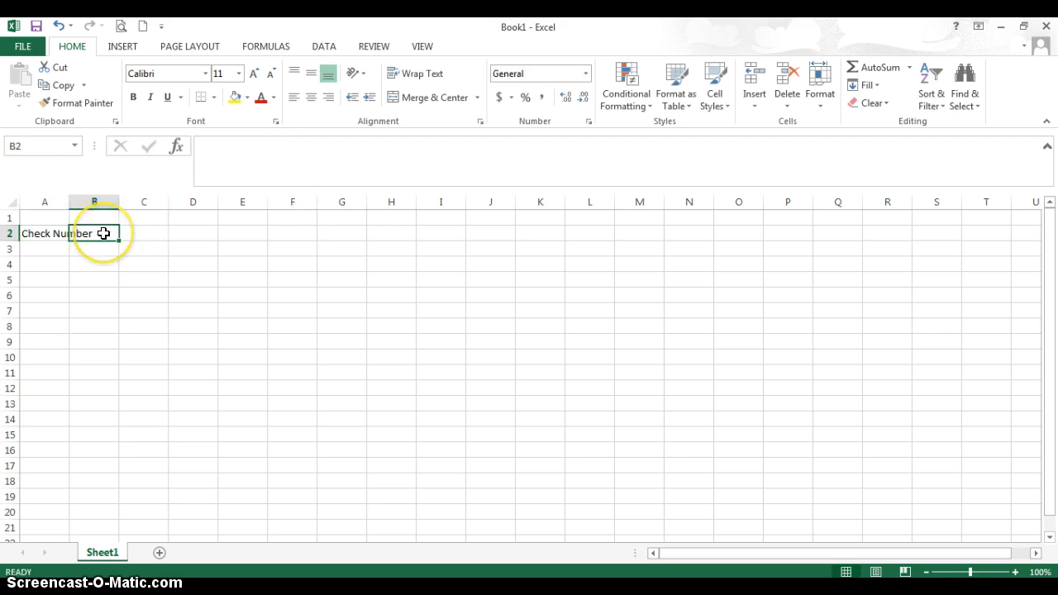
pyautogui.write('Date')
pyautogui.press('Tab')
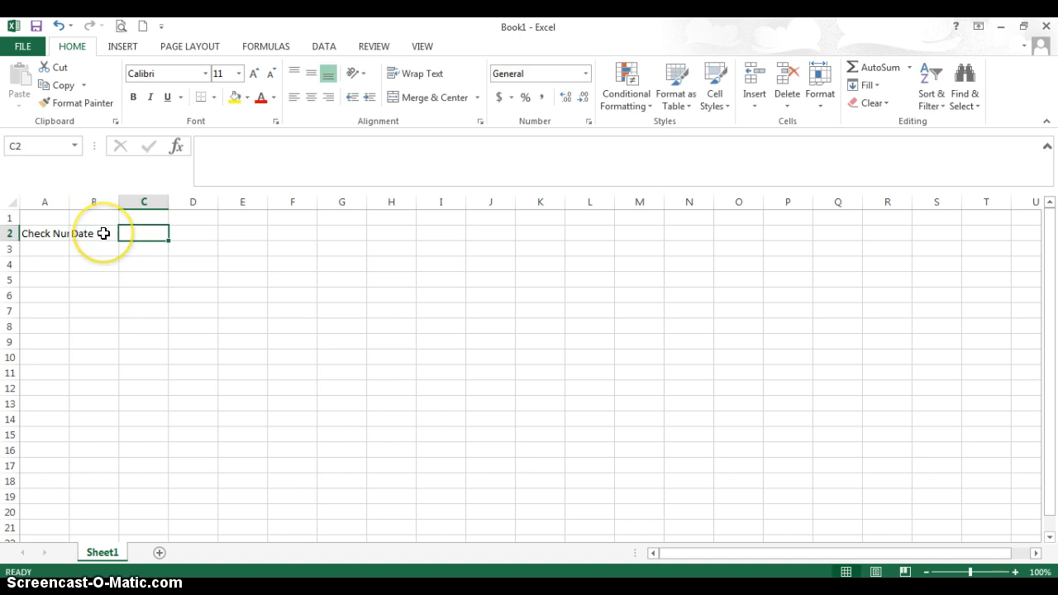
# Enter the column heading Check Paid To in cell C2.
pyautogui.write('Check Paid Tp')
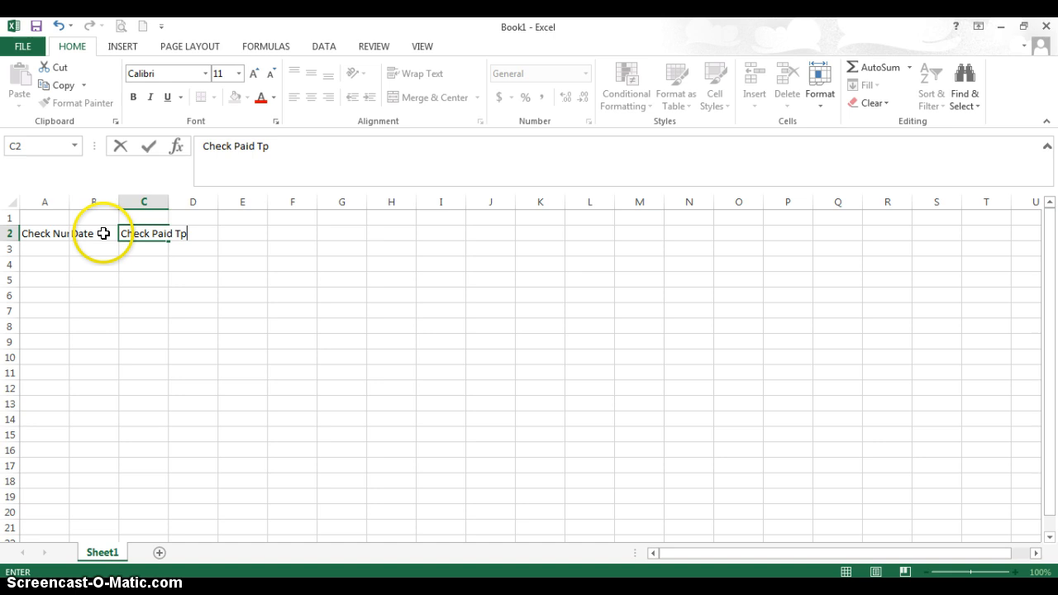
pyautogui.press('Tab')
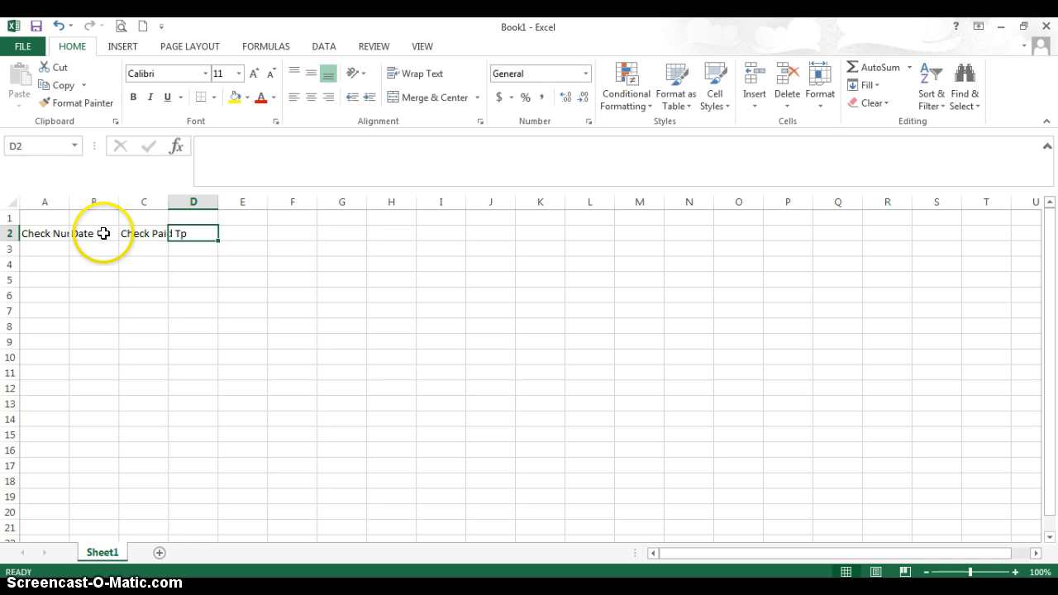
pyautogui.click(130, 232)
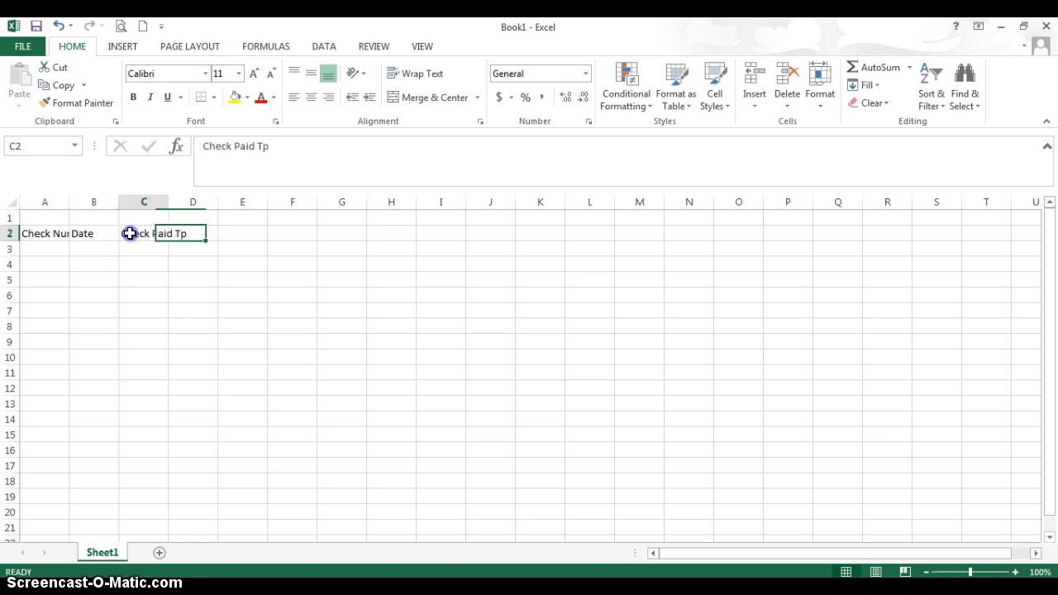
pyautogui.click(265, 146)
pyautogui.press('BackSpace')
pyautogui.write('o')
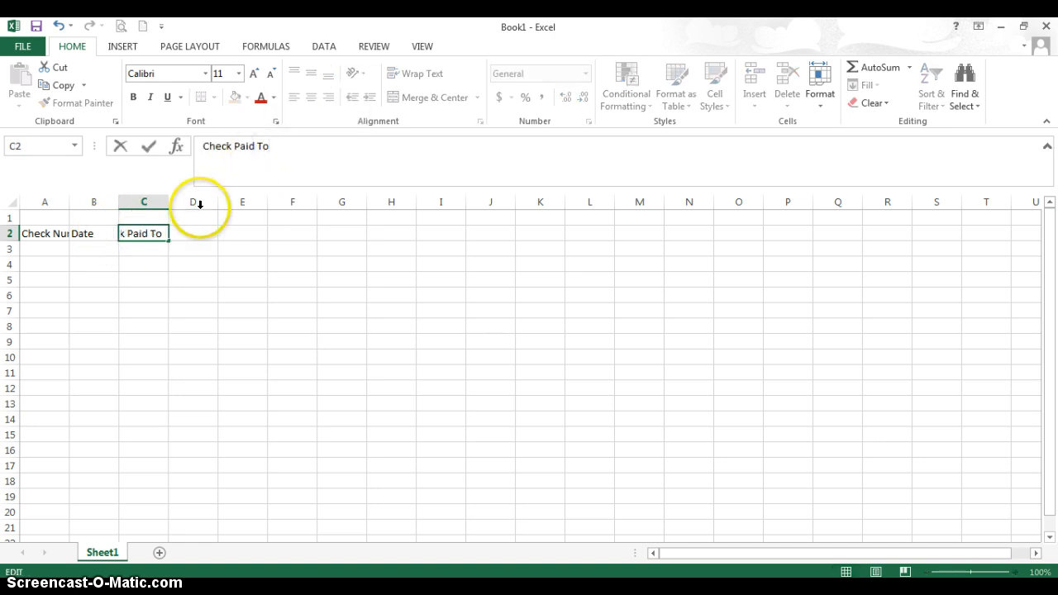
# Enter the column headings Check/Deposit Amount in cell D2 and Balance in cell E2.
pyautogui.click(180, 233)
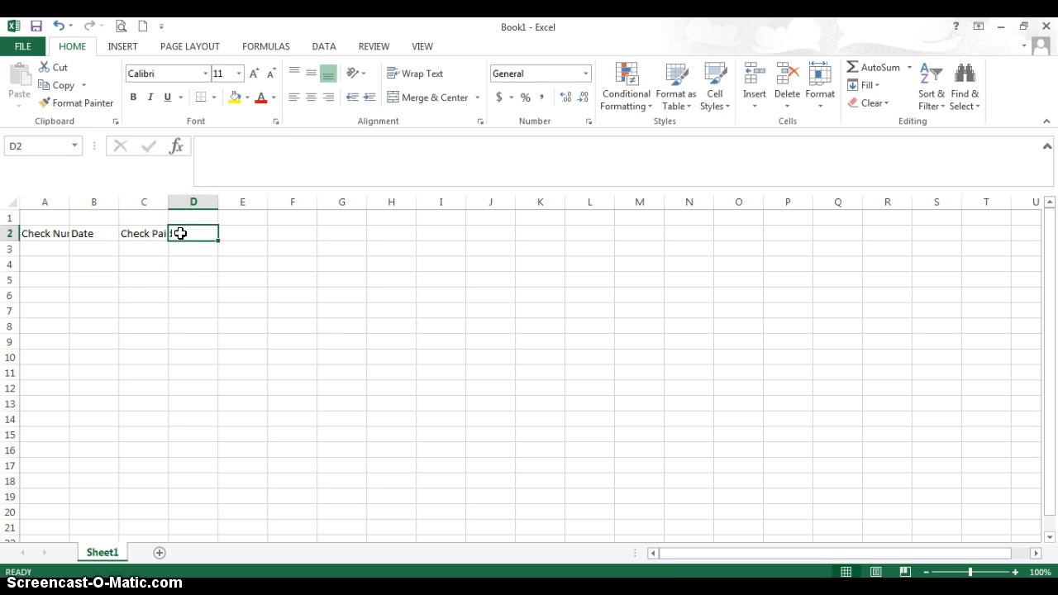
pyautogui.write('Check/Deposit AMount')
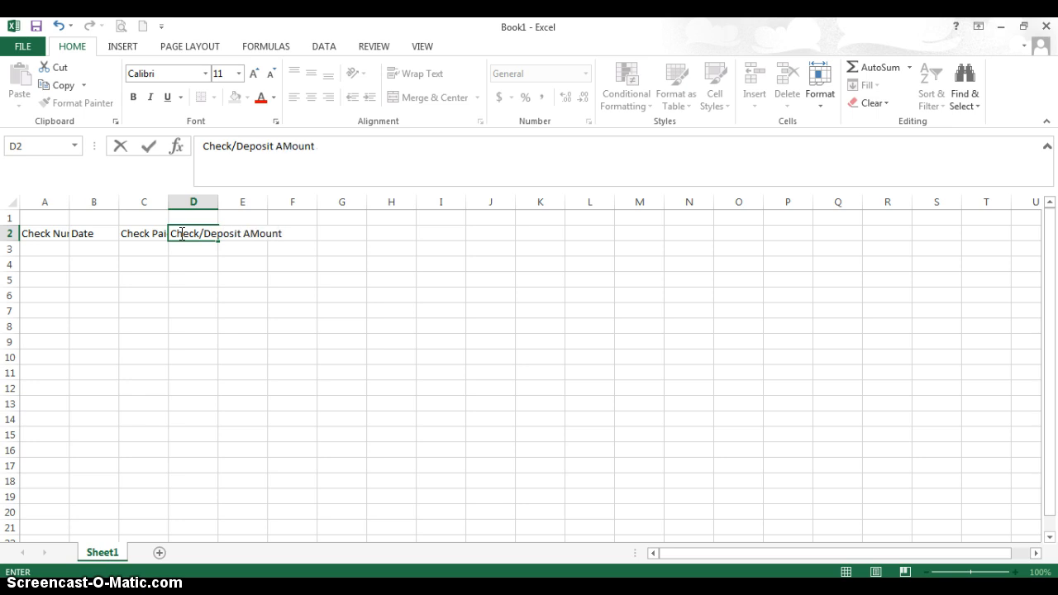
pyautogui.press('Tab')
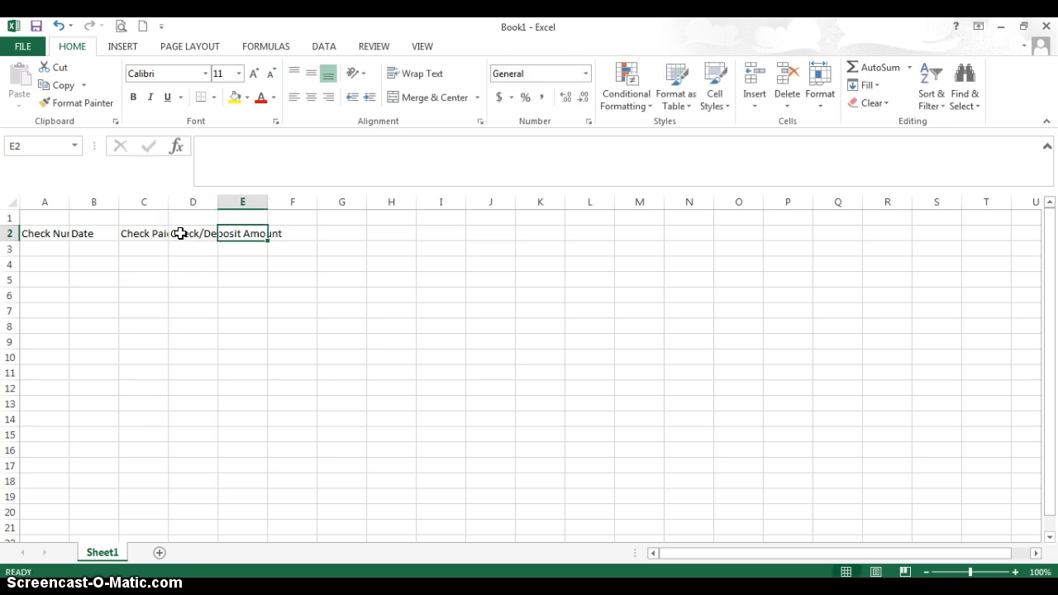
pyautogui.write('Balance')
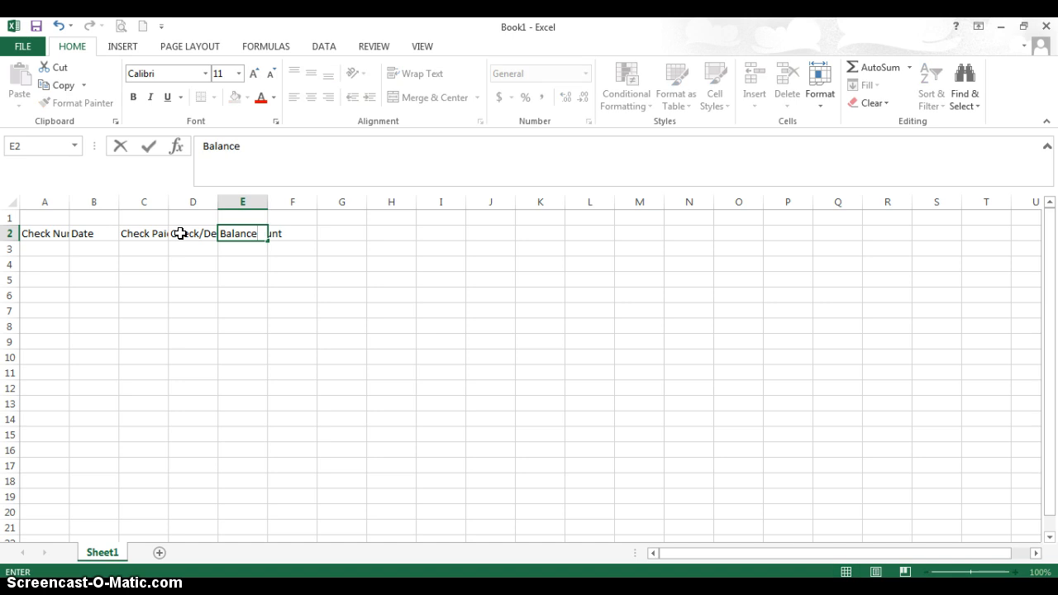
pyautogui.click(198, 267)
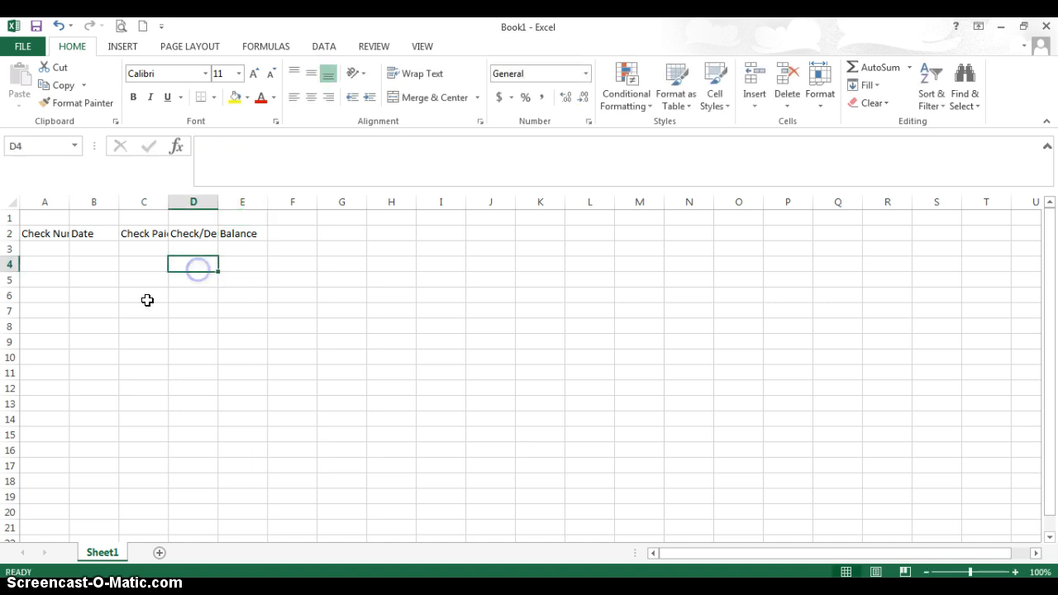
# Set the sheet's standard column width to 25 so the headings in A2:E2 fit.
pyautogui.click(41, 232)
pyautogui.moveTo(39, 232); pyautogui.dragTo(243, 236)
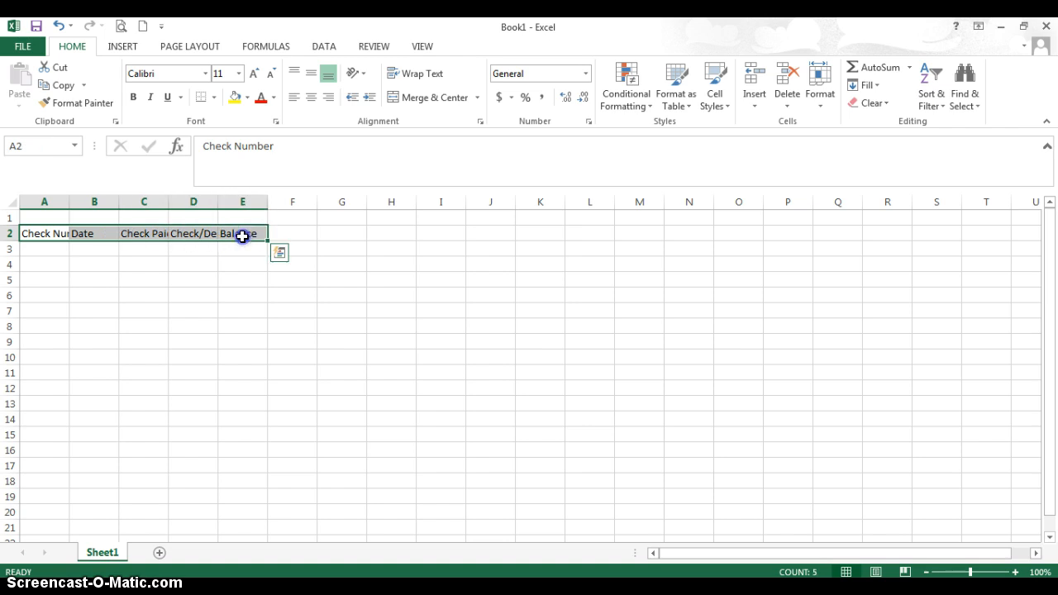
pyautogui.click(828, 100)
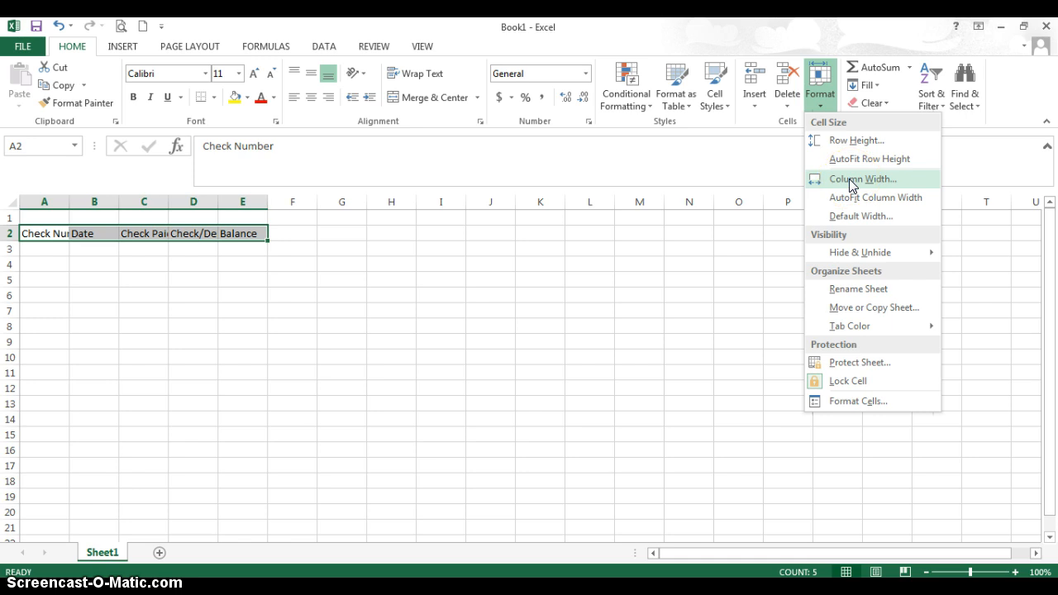
pyautogui.click(847, 215)
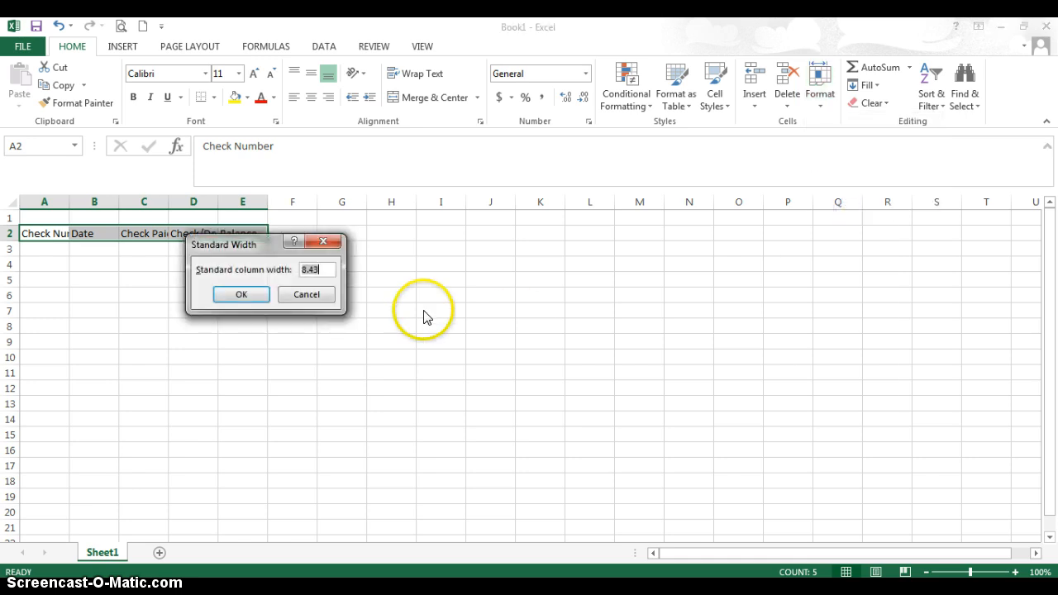
pyautogui.write('25')
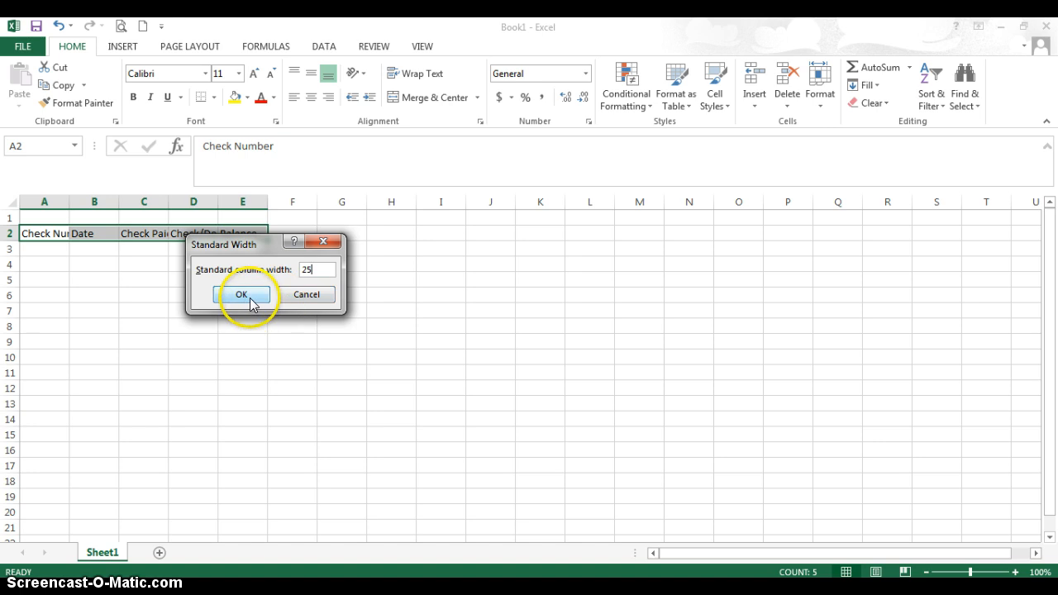
pyautogui.click(243, 294)
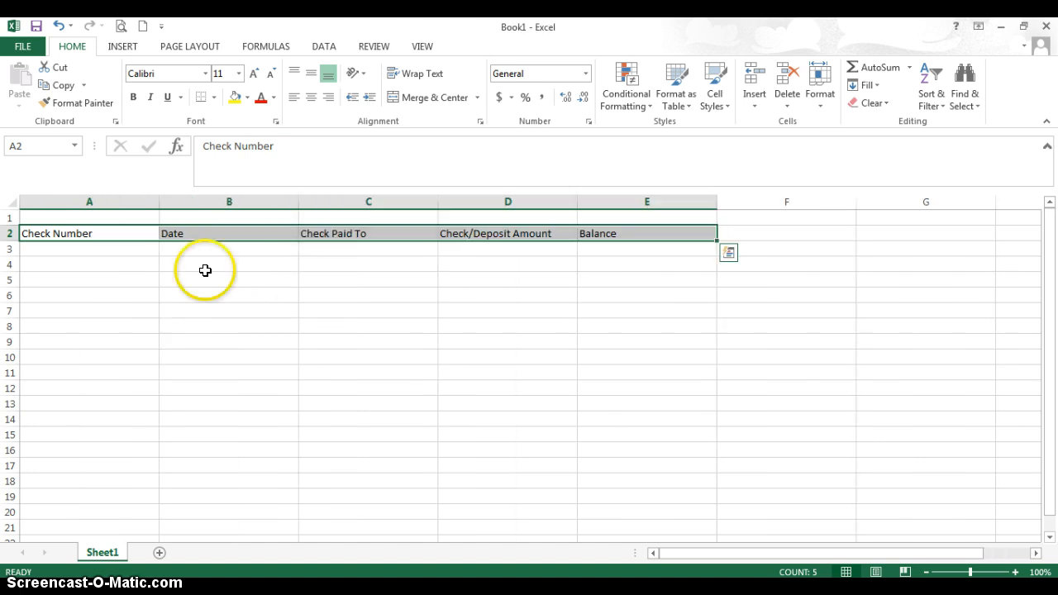
pyautogui.click(139, 251)
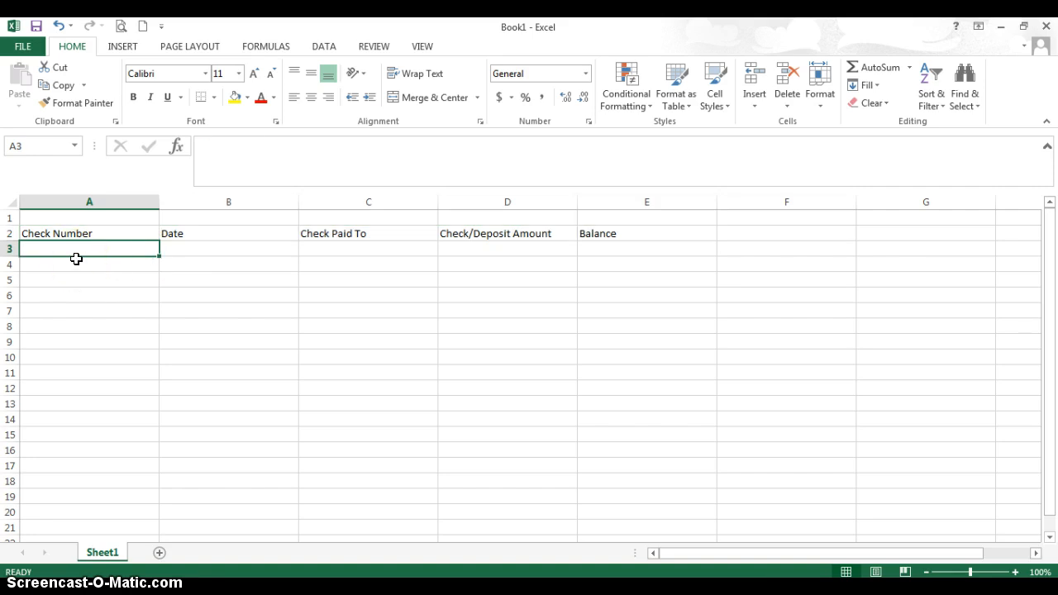
pyautogui.moveTo(626, 253); pyautogui.dragTo(627, 266)
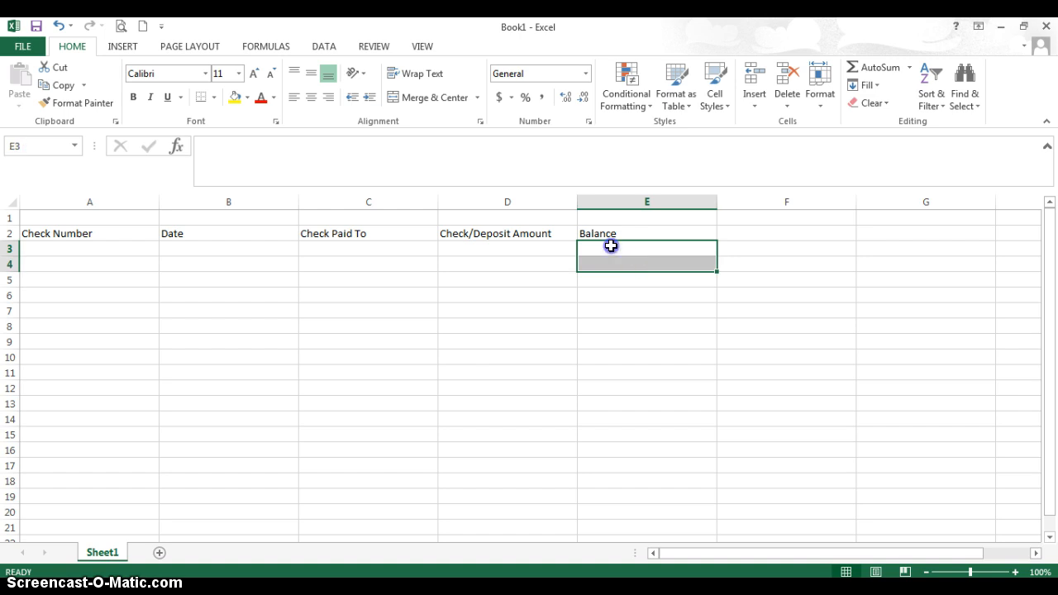
pyautogui.click(610, 245)
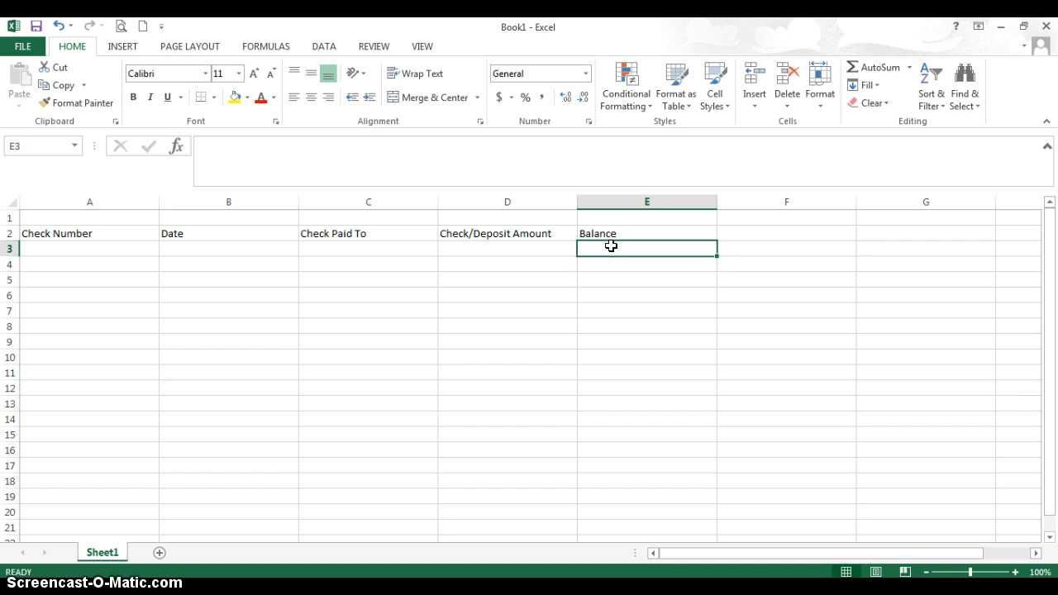
pyautogui.click(608, 263)
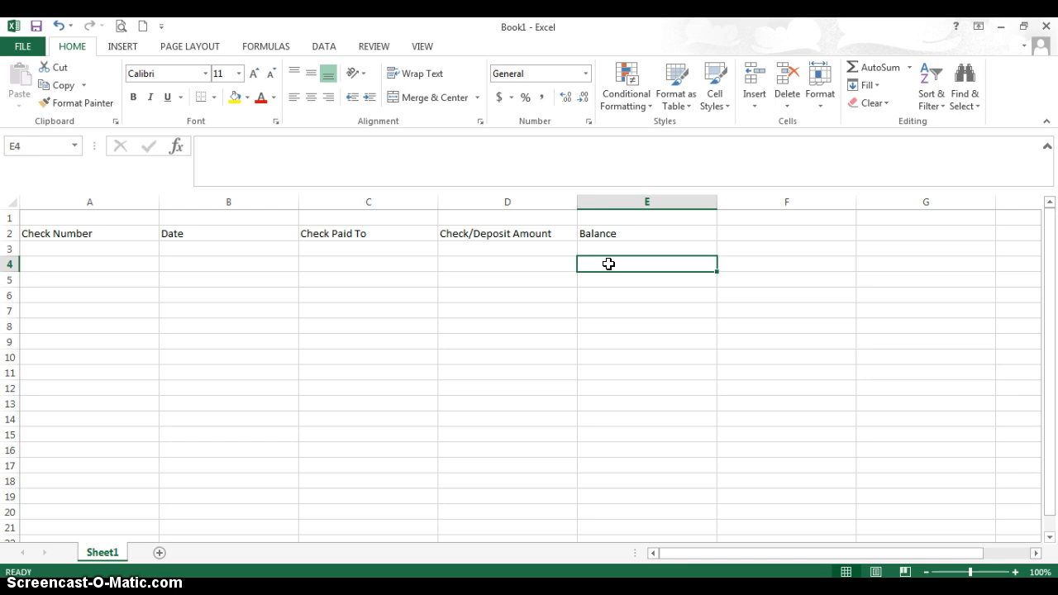
# Merge and center rows 3 and 4 separately in each of columns A, B, C and D, leaving column E unmerged.
pyautogui.moveTo(72, 250); pyautogui.dragTo(86, 261)
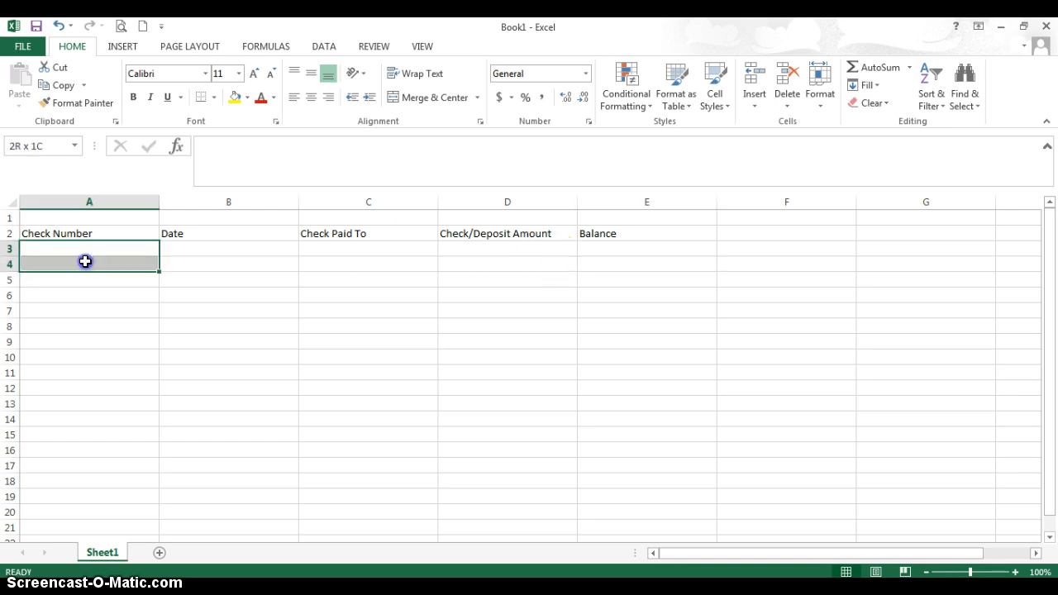
pyautogui.click(417, 98)
pyautogui.moveTo(231, 248); pyautogui.dragTo(226, 259)
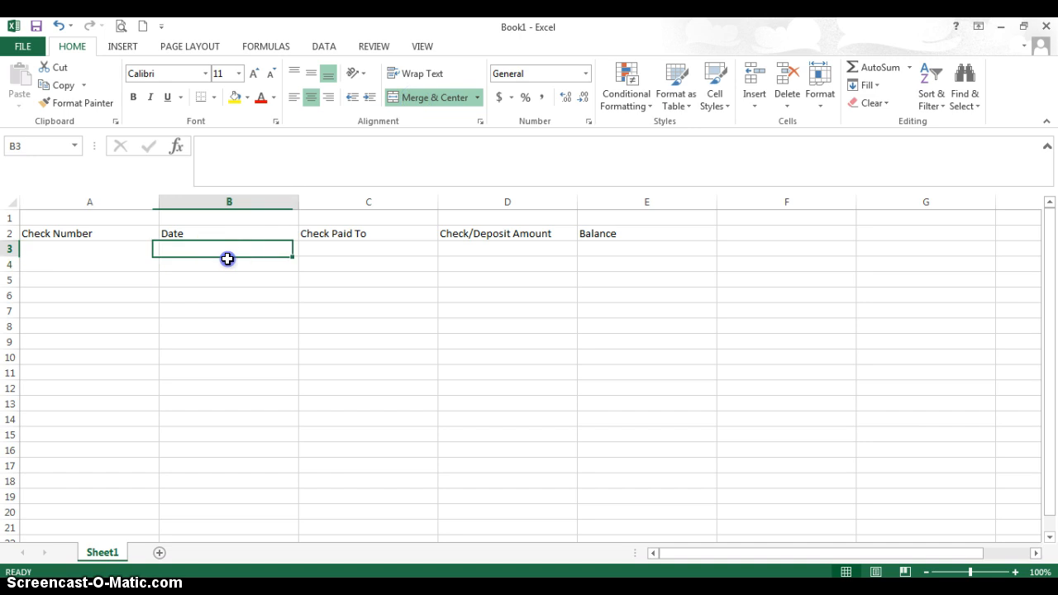
pyautogui.click(409, 98)
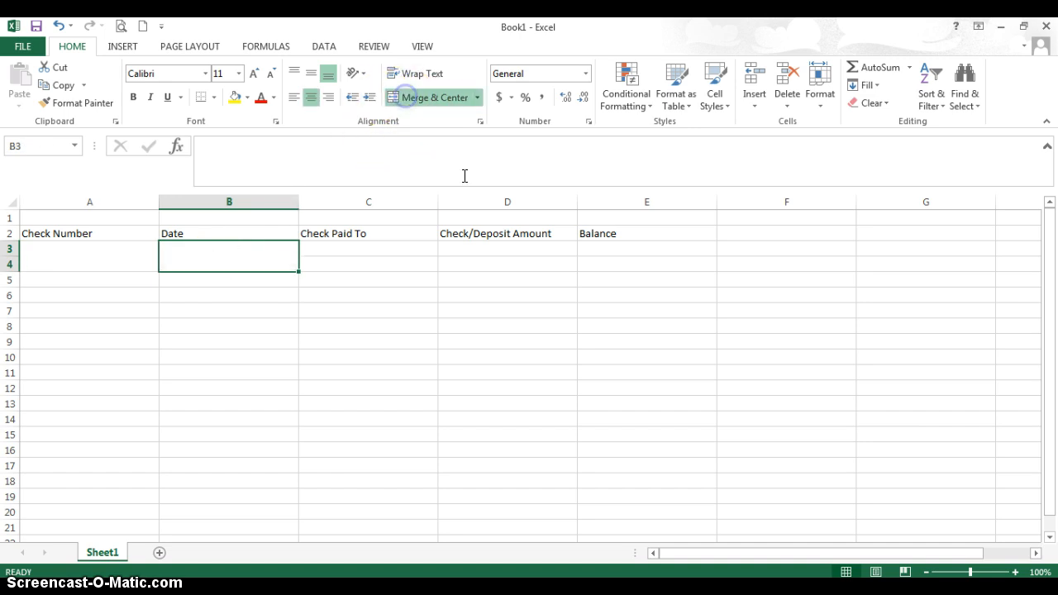
pyautogui.click(615, 263)
pyautogui.moveTo(378, 252); pyautogui.dragTo(372, 261)
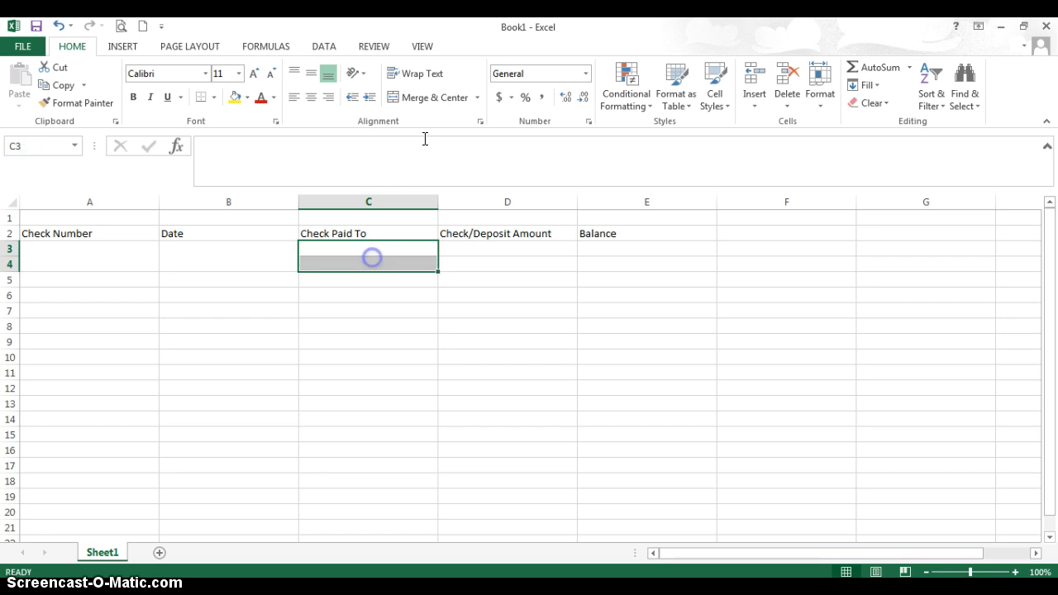
pyautogui.click(423, 97)
pyautogui.click(492, 249)
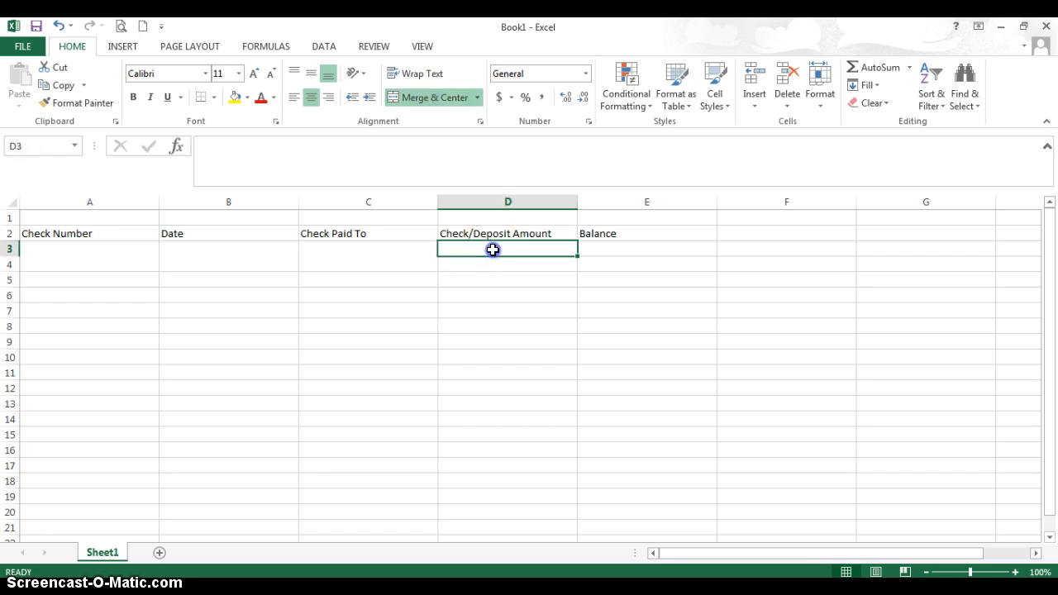
pyautogui.moveTo(492, 254); pyautogui.dragTo(492, 259)
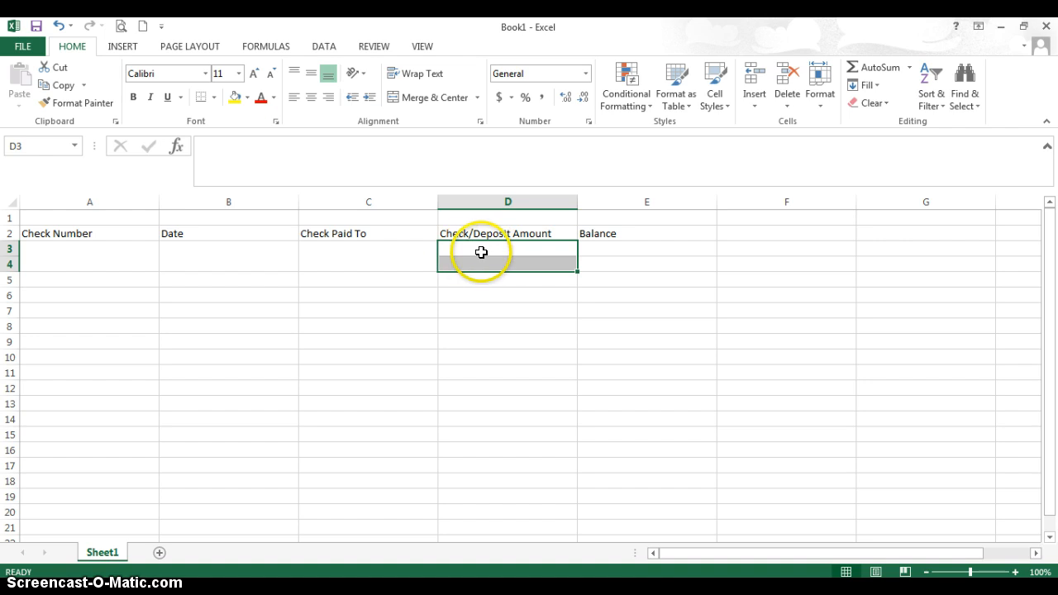
pyautogui.click(419, 99)
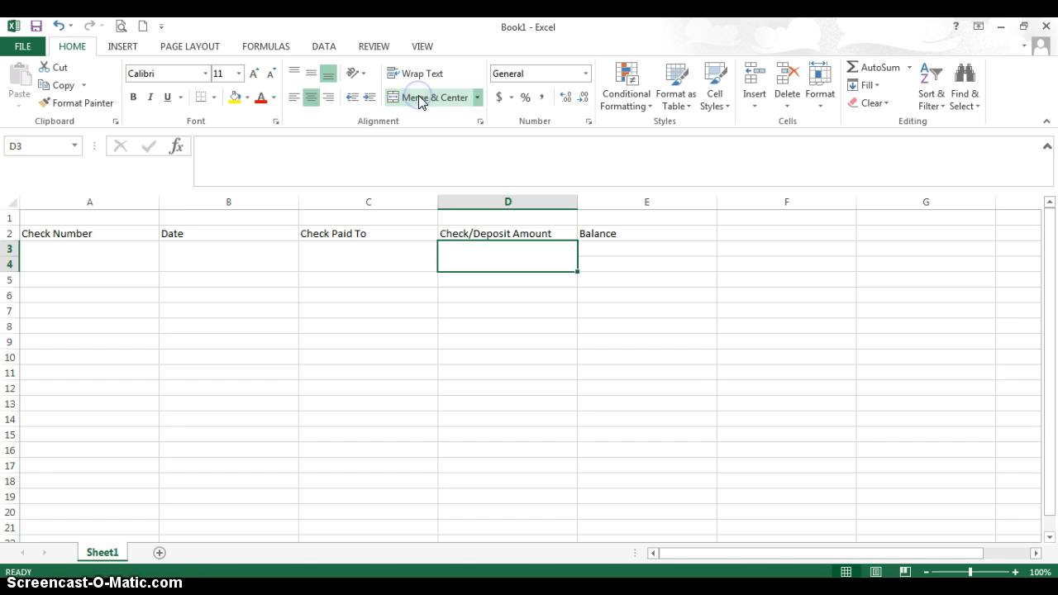
pyautogui.click(609, 262)
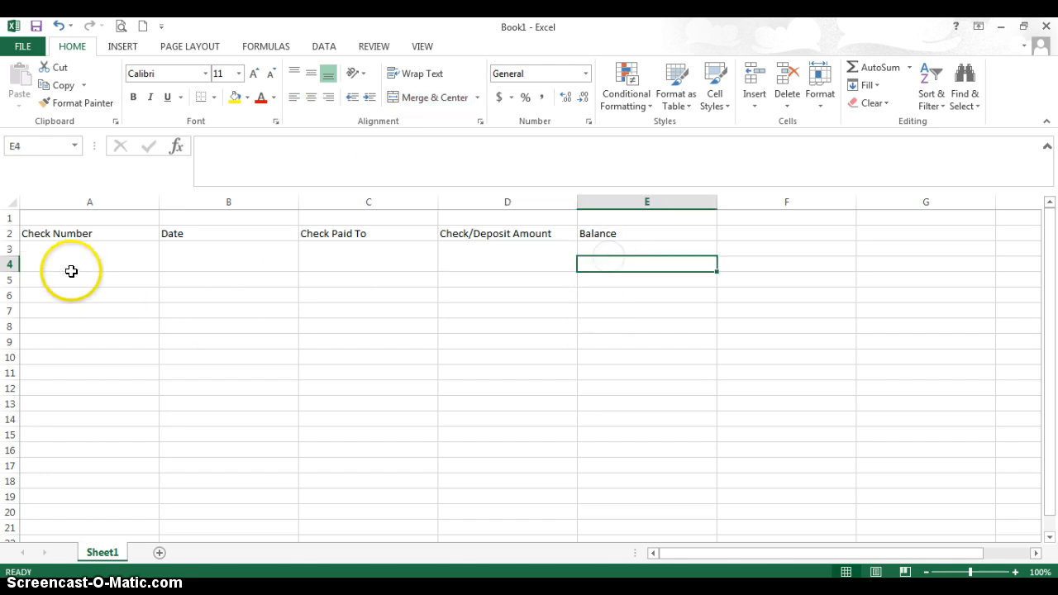
# Copy the merged entry rows 3 and 4 and paste them into rows 5 and 6.
pyautogui.click(33, 248)
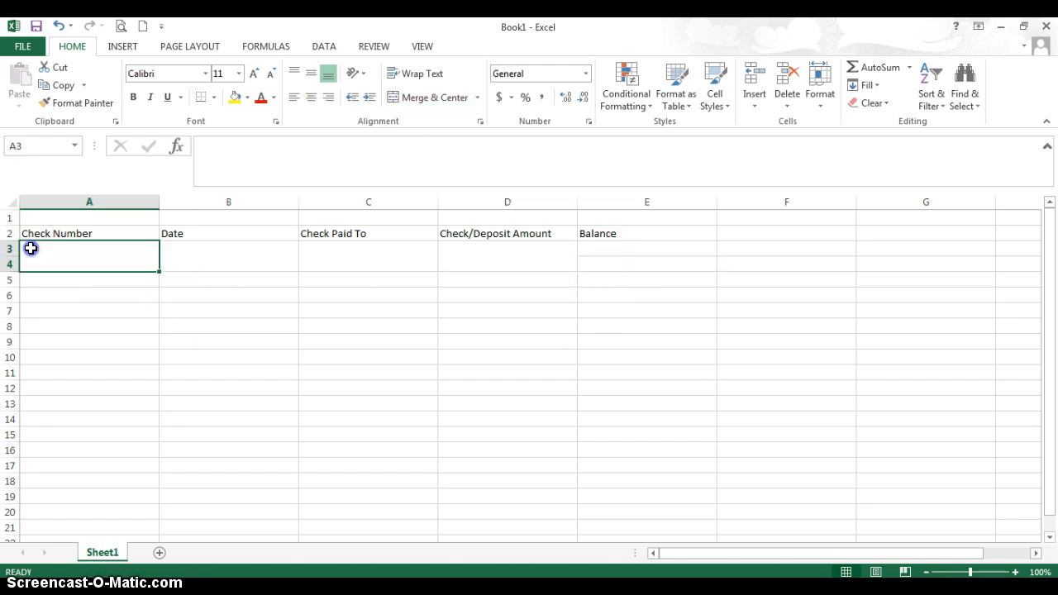
pyautogui.click(12, 247)
pyautogui.moveTo(13, 247); pyautogui.dragTo(13, 263)
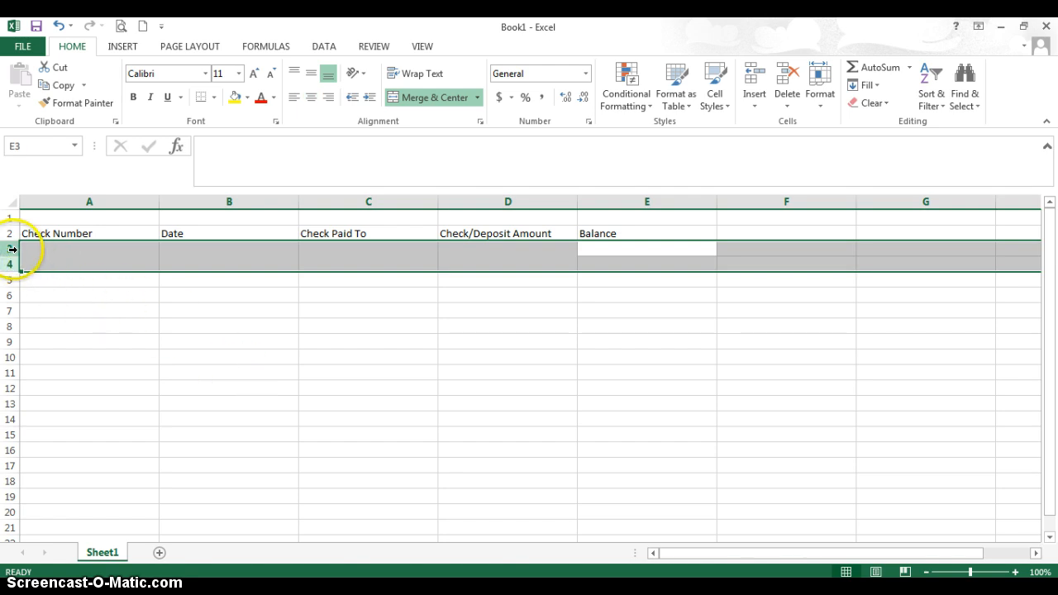
pyautogui.rightClick(58, 258)
pyautogui.click(80, 286)
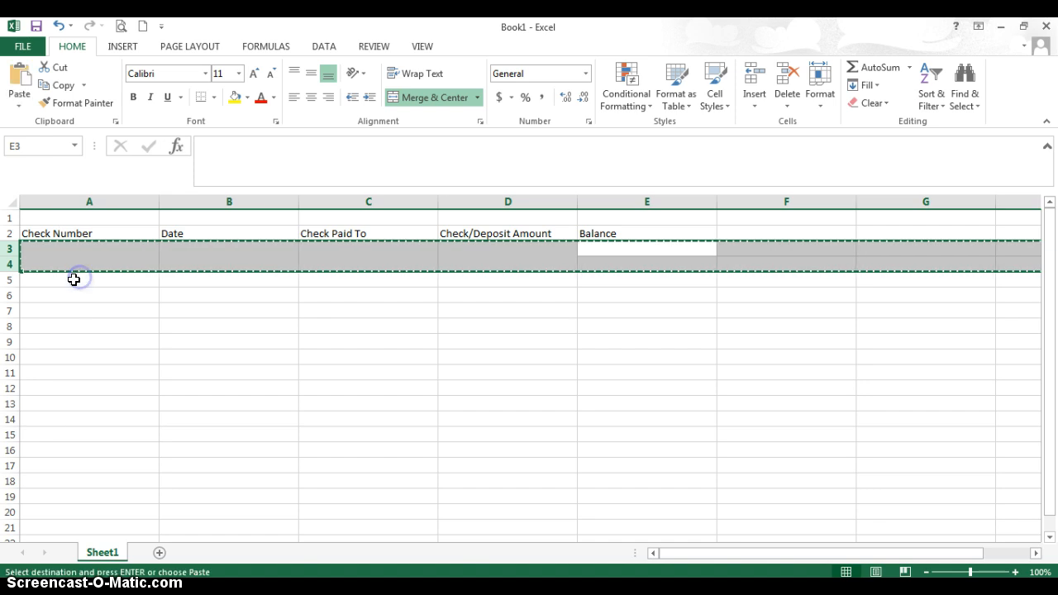
pyautogui.click(11, 279)
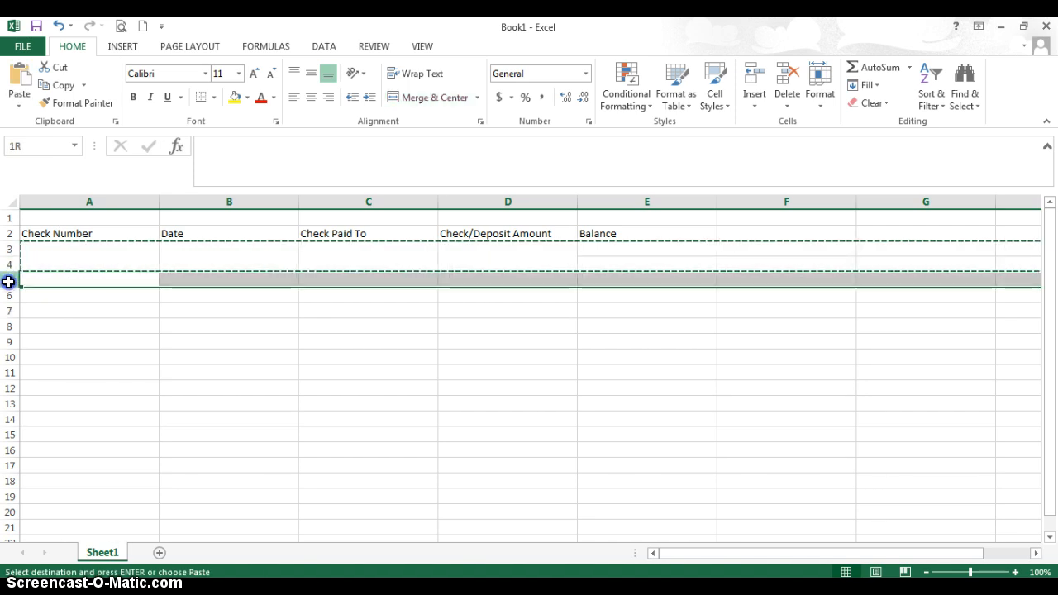
pyautogui.rightClick(36, 287)
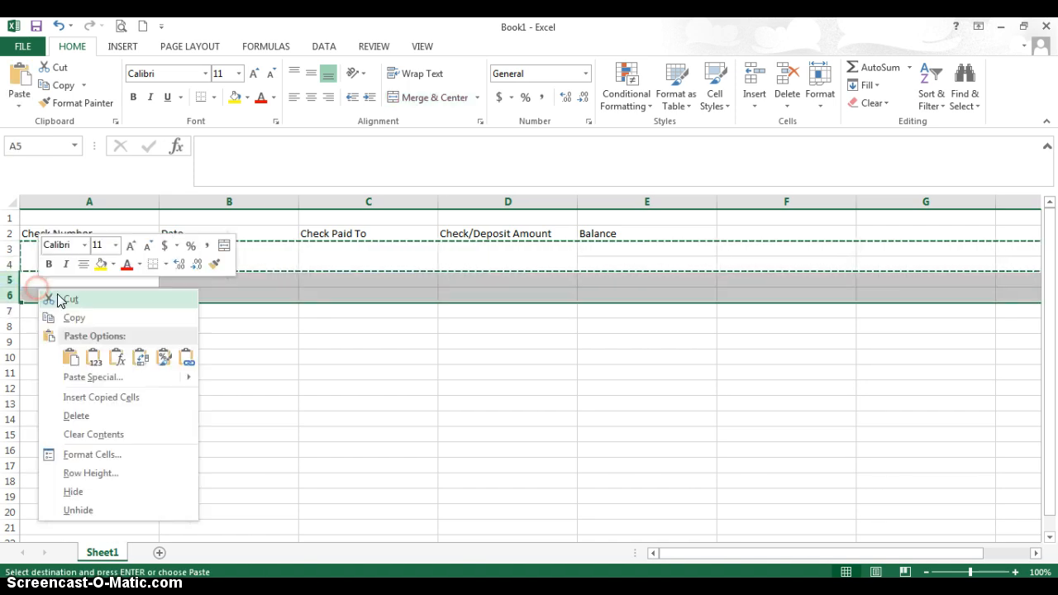
pyautogui.click(81, 357)
# Paste the copied two-row entry layout into rows 7–8, 9–10 and 11–12.
pyautogui.moveTo(10, 310); pyautogui.dragTo(10, 327)
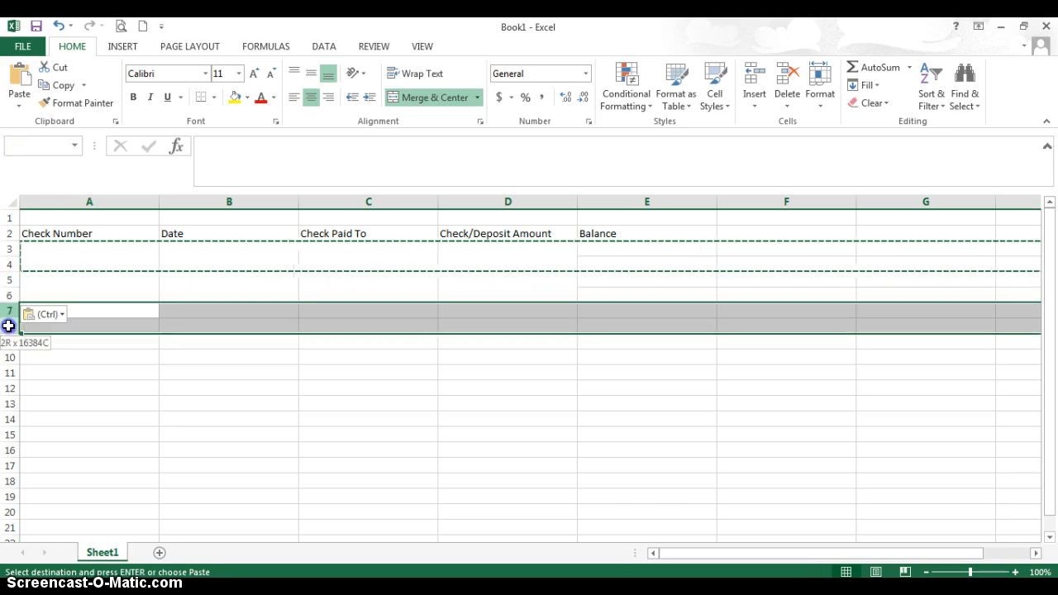
pyautogui.rightClick(126, 322)
pyautogui.click(161, 387)
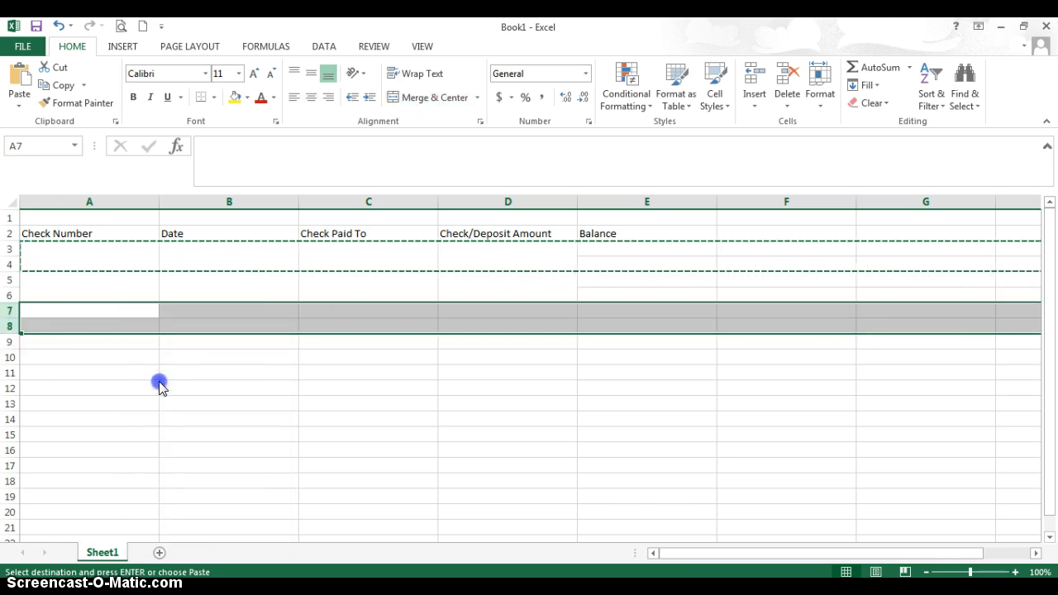
pyautogui.moveTo(12, 341); pyautogui.dragTo(11, 356)
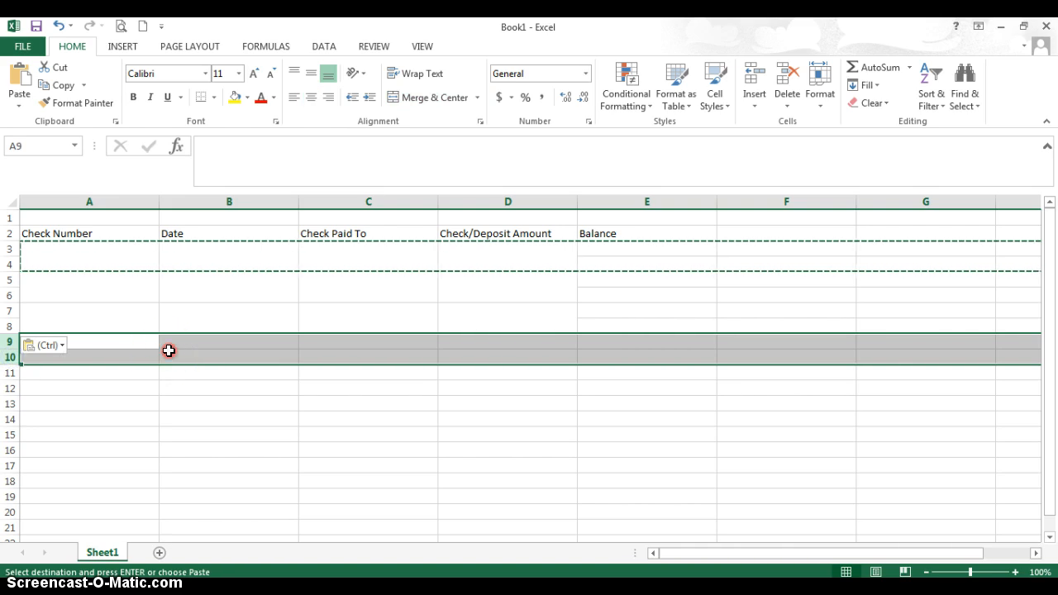
pyautogui.rightClick(168, 350)
pyautogui.click(202, 190)
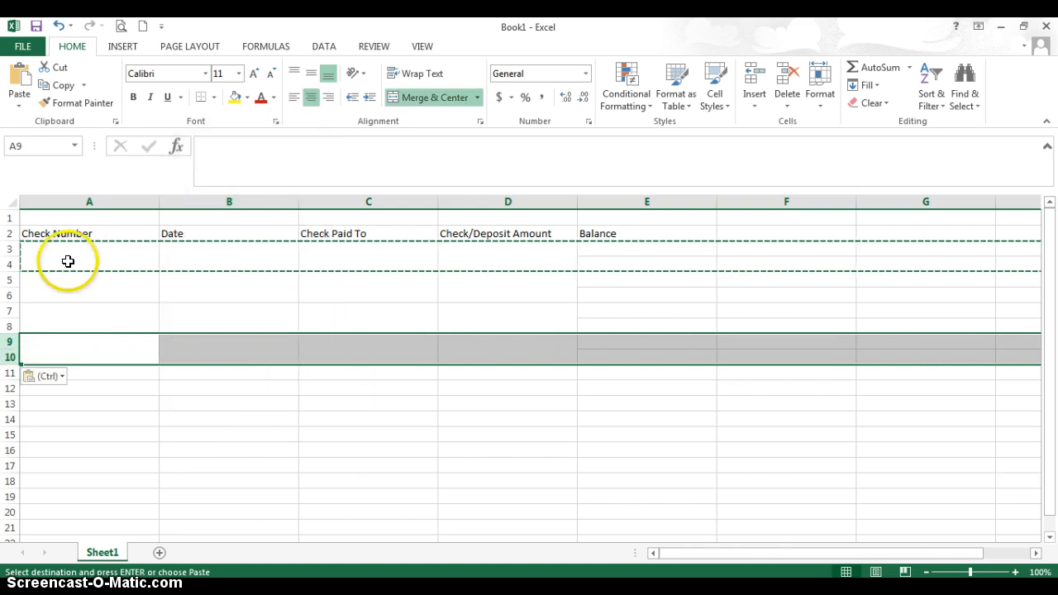
pyautogui.moveTo(14, 371); pyautogui.dragTo(107, 385)
pyautogui.rightClick(122, 377)
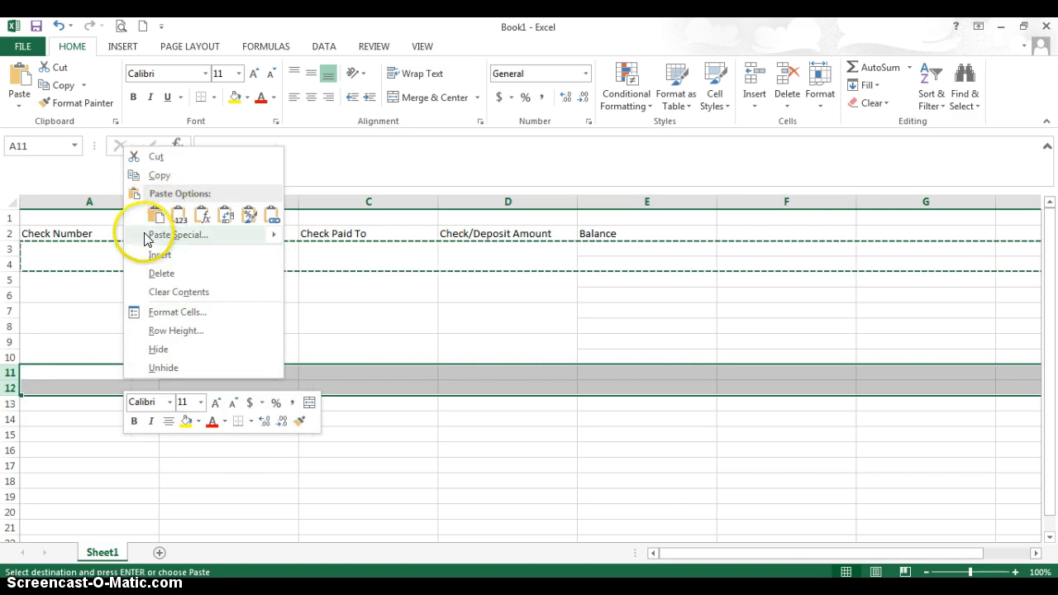
pyautogui.click(30, 92)
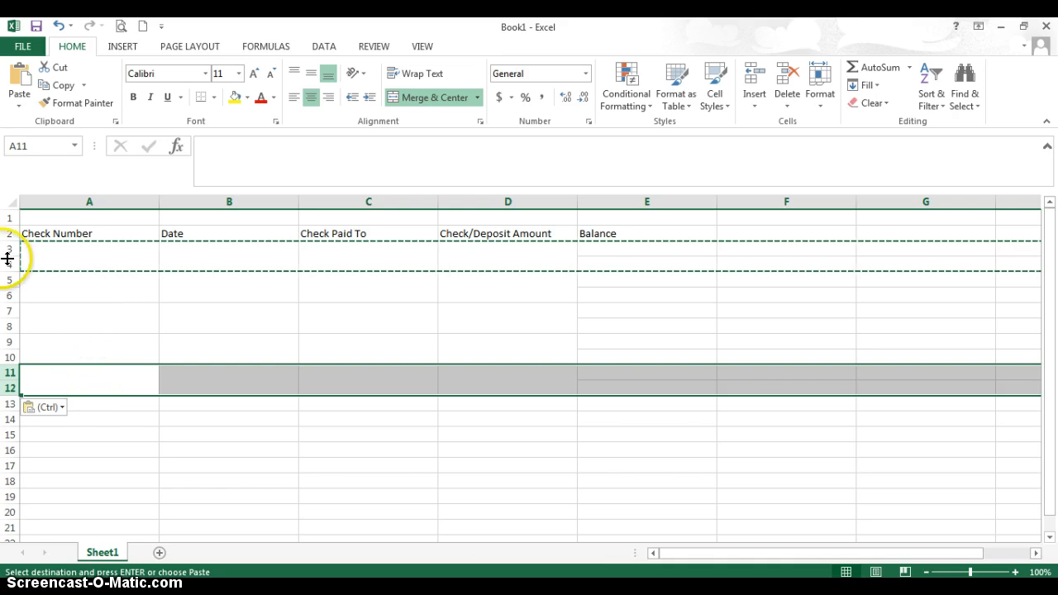
# Copy entry rows 3 through 12 and paste them starting at row 13 to fill rows 13 through 22.
pyautogui.moveTo(7, 253); pyautogui.dragTo(8, 257)
pyautogui.moveTo(15, 310); pyautogui.dragTo(49, 385)
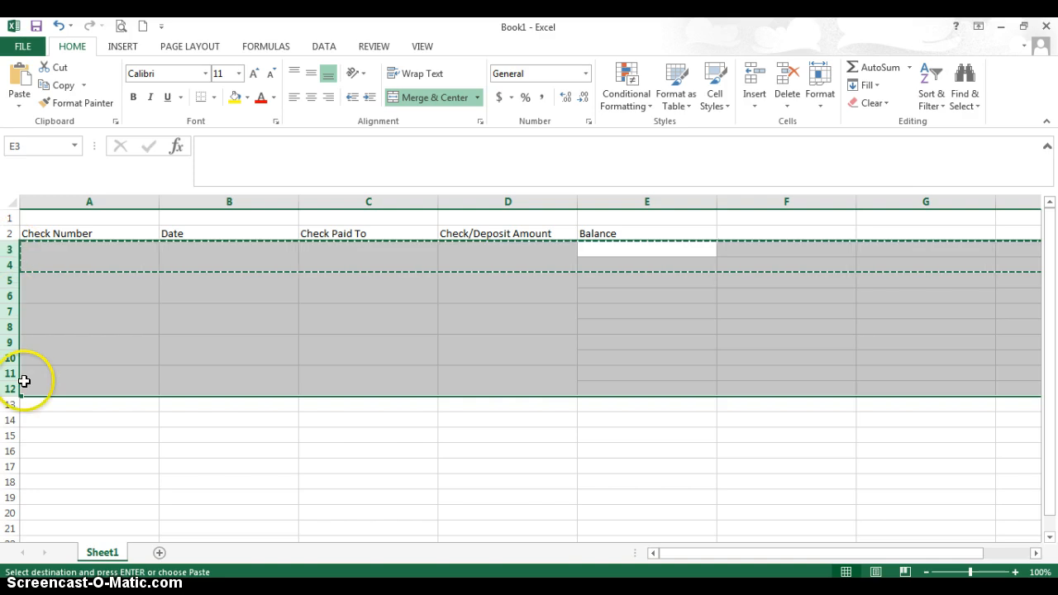
pyautogui.rightClick(100, 333)
pyautogui.click(145, 366)
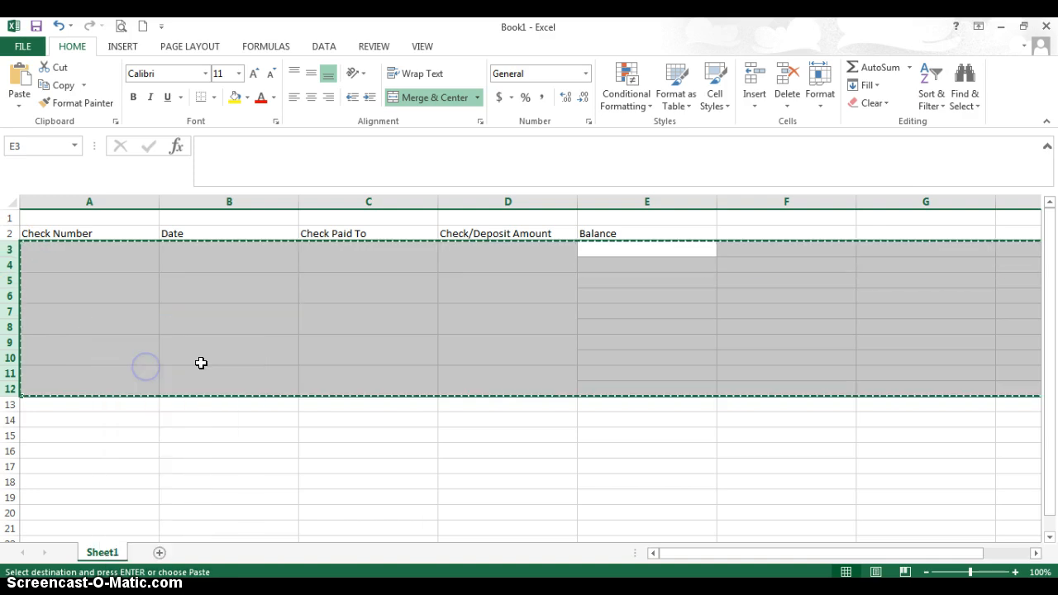
pyautogui.scroll(-4, 201, 363)
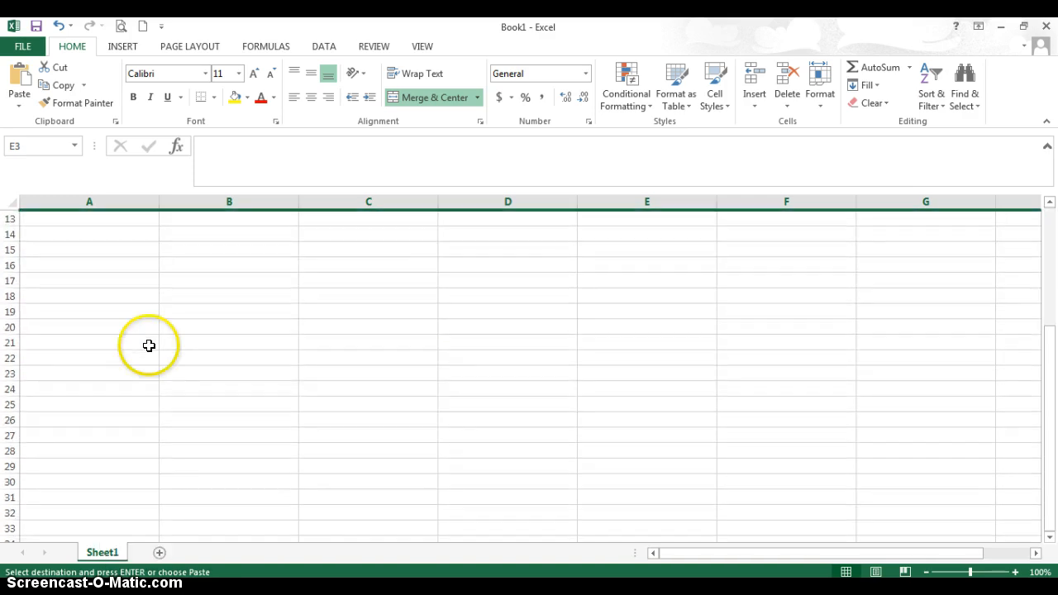
pyautogui.click(10, 217)
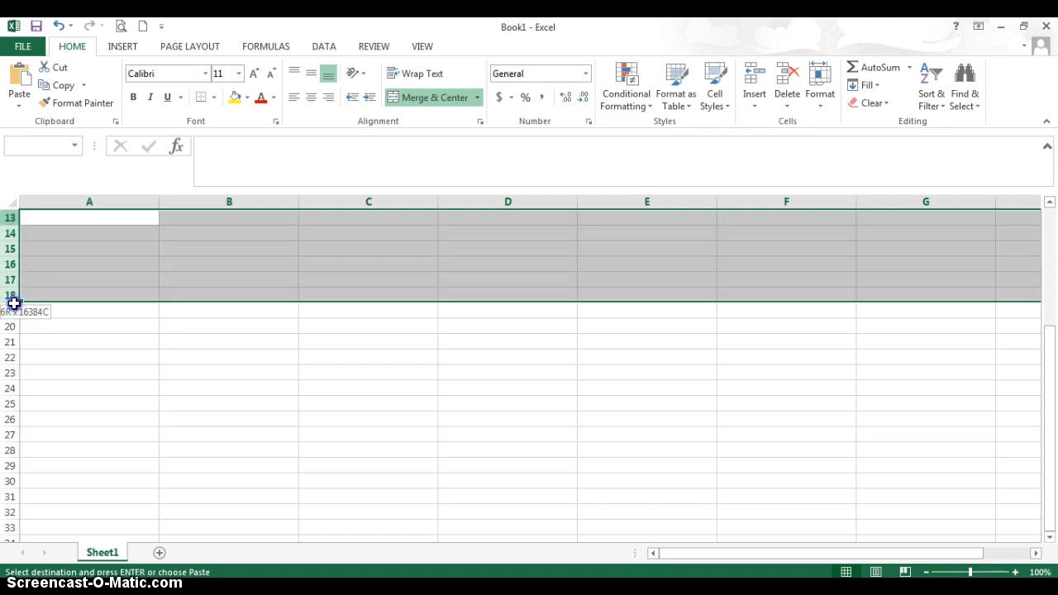
pyautogui.moveTo(15, 303); pyautogui.dragTo(12, 372)
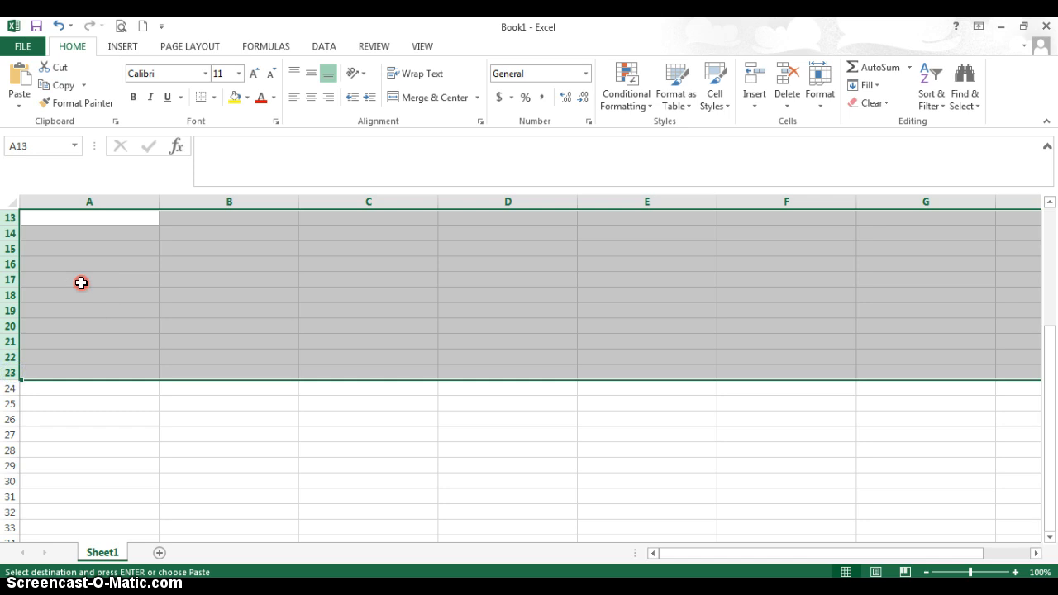
pyautogui.rightClick(81, 283)
pyautogui.click(116, 354)
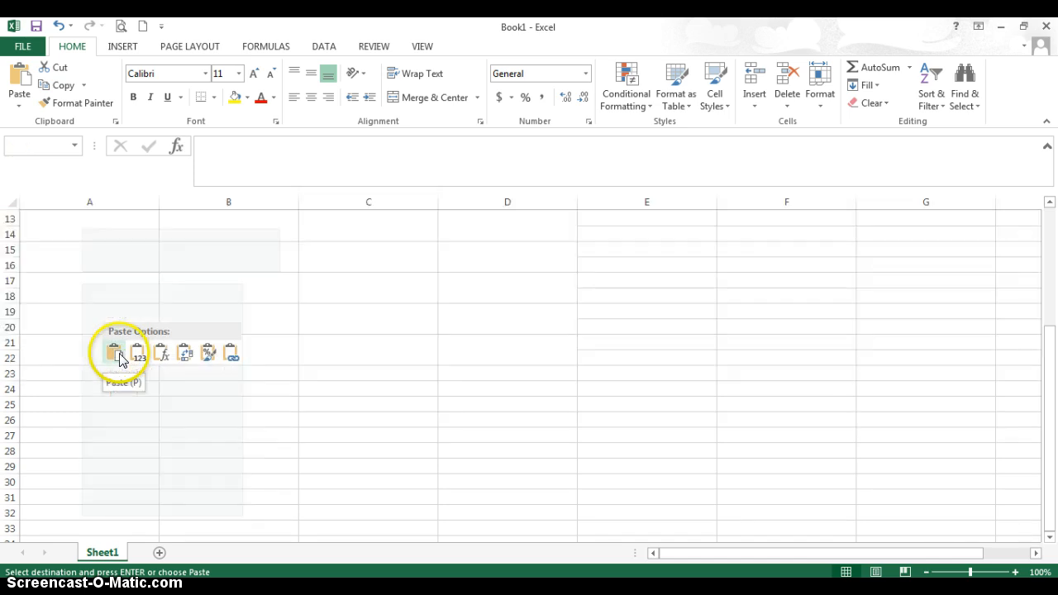
pyautogui.scroll(4, 177, 345)
pyautogui.scroll(-1, 177, 345)
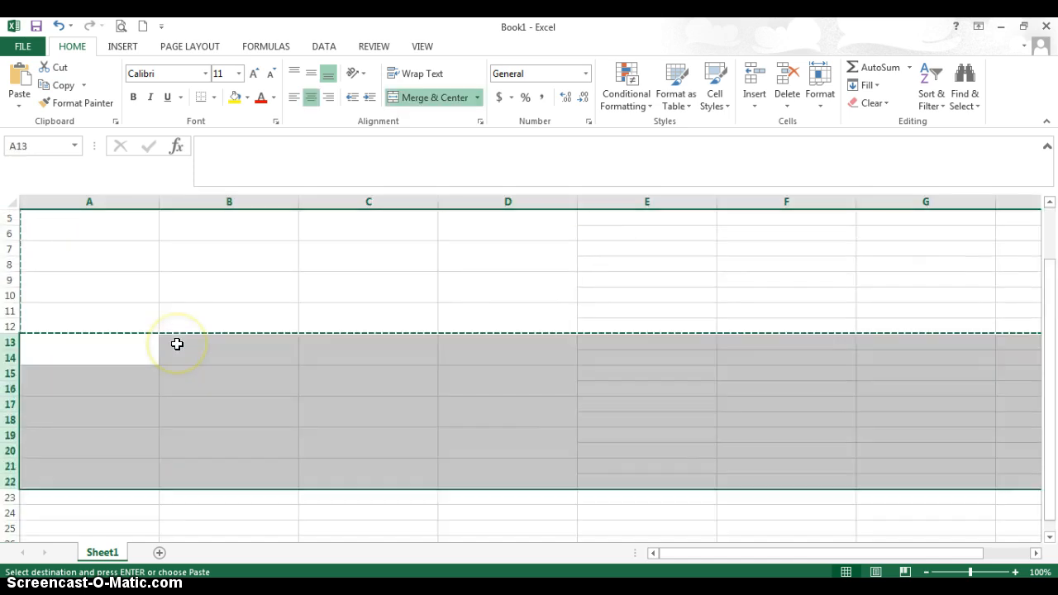
pyautogui.scroll(-2, 177, 344)
pyautogui.scroll(3, 176, 342)
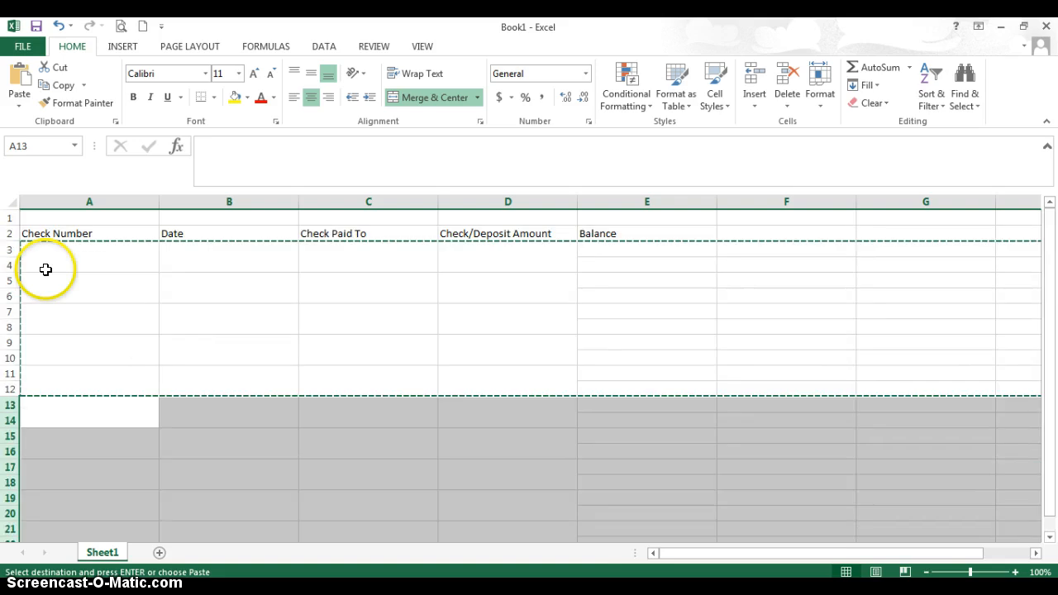
# Copy entry rows 3 through 22, paste them into rows 23 through 42, and clear the copy selection.
pyautogui.moveTo(8, 249); pyautogui.dragTo(30, 307)
pyautogui.rightClick(75, 267)
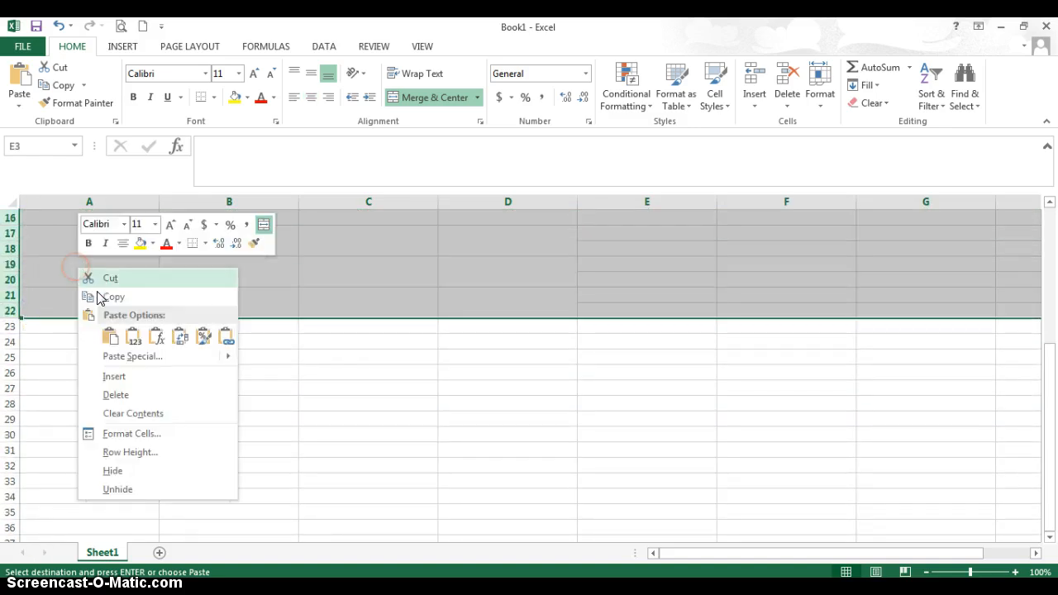
pyautogui.click(96, 292)
pyautogui.scroll(5, 97, 293)
pyautogui.scroll(-5, 33, 356)
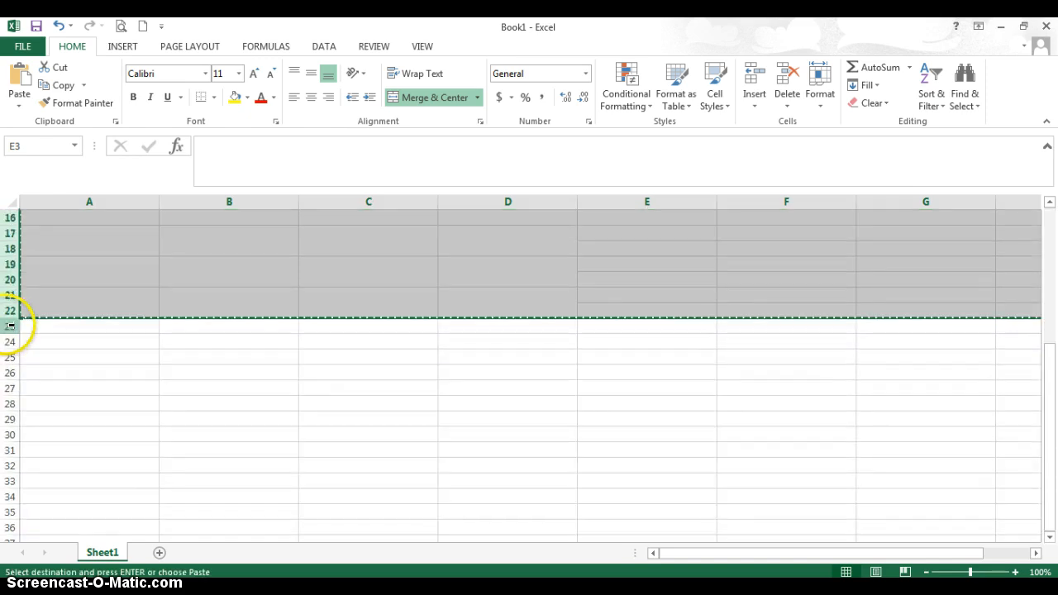
pyautogui.moveTo(7, 324); pyautogui.dragTo(12, 465)
pyautogui.rightClick(74, 371)
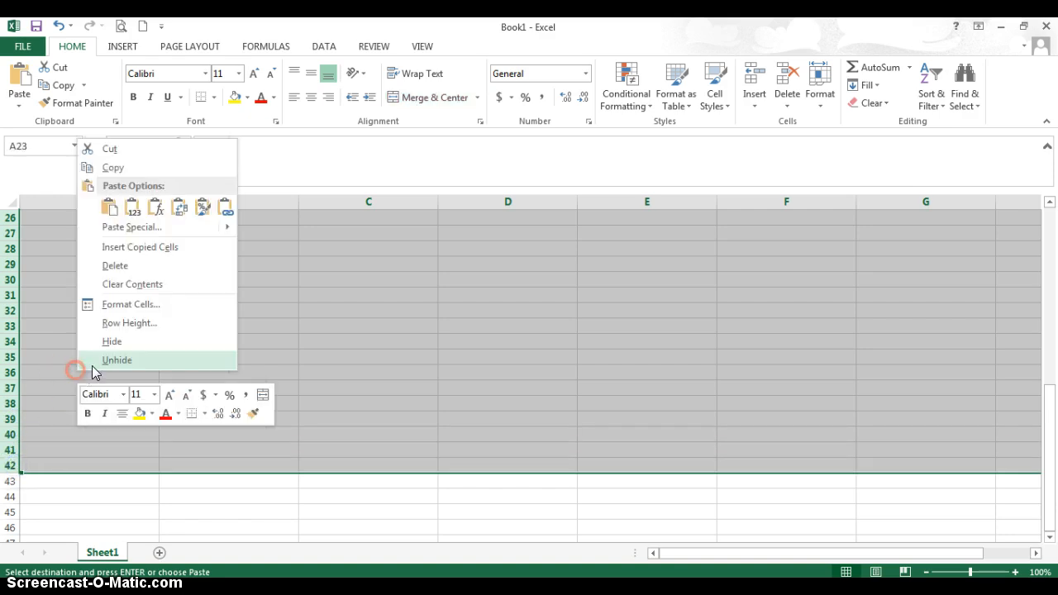
pyautogui.click(107, 208)
pyautogui.scroll(2, 209, 371)
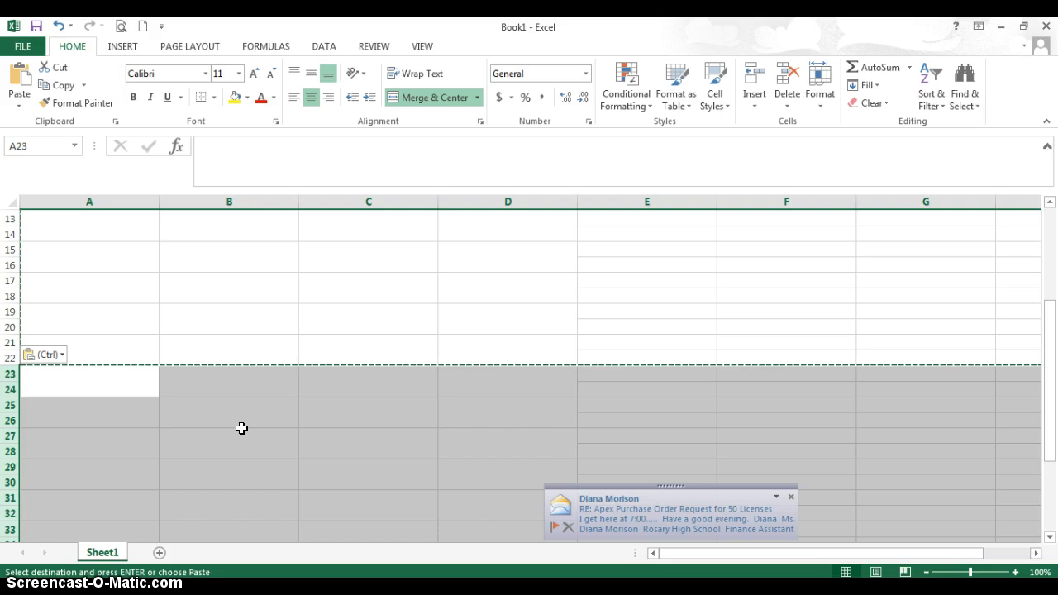
pyautogui.click(241, 428)
pyautogui.scroll(2, 259, 370)
pyautogui.scroll(2, 259, 370)
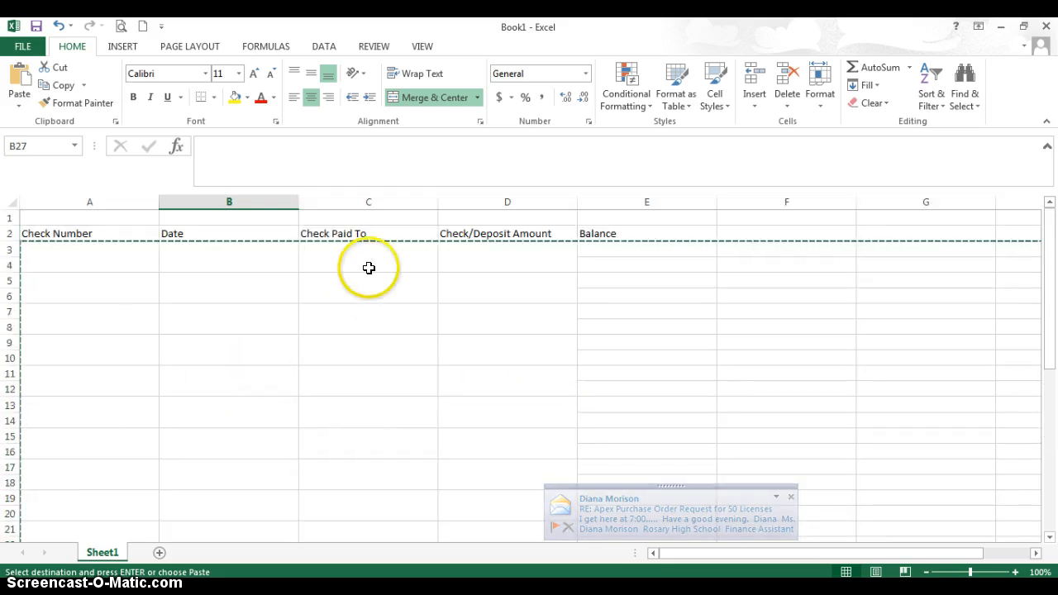
pyautogui.press('Escape')
pyautogui.scroll(8, 361, 307)
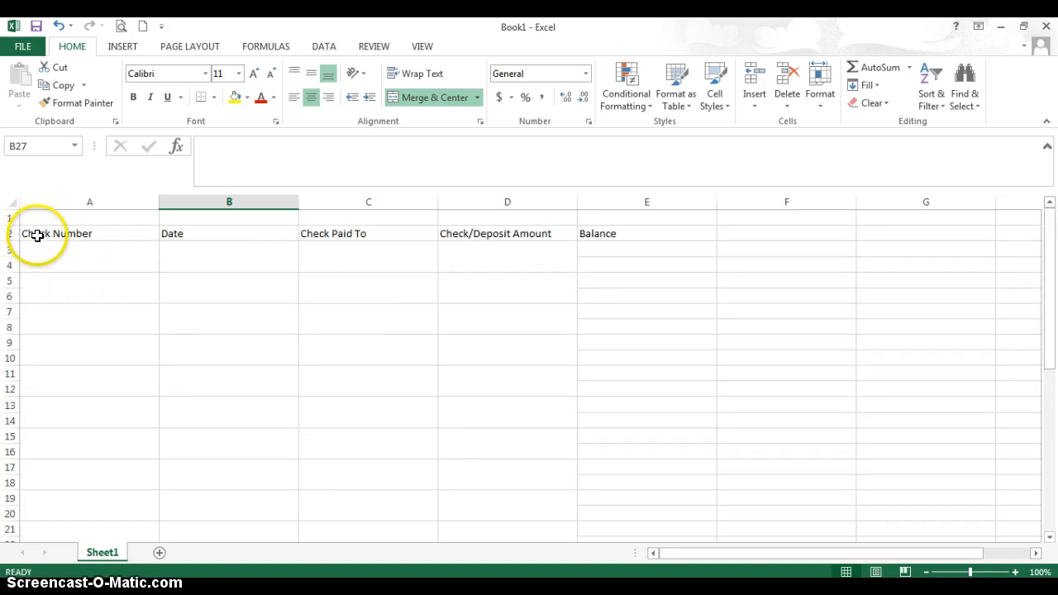
# Apply All Borders to the whole register range A2:E42.
pyautogui.moveTo(49, 236); pyautogui.dragTo(642, 432)
pyautogui.scroll(9, 656, 406)
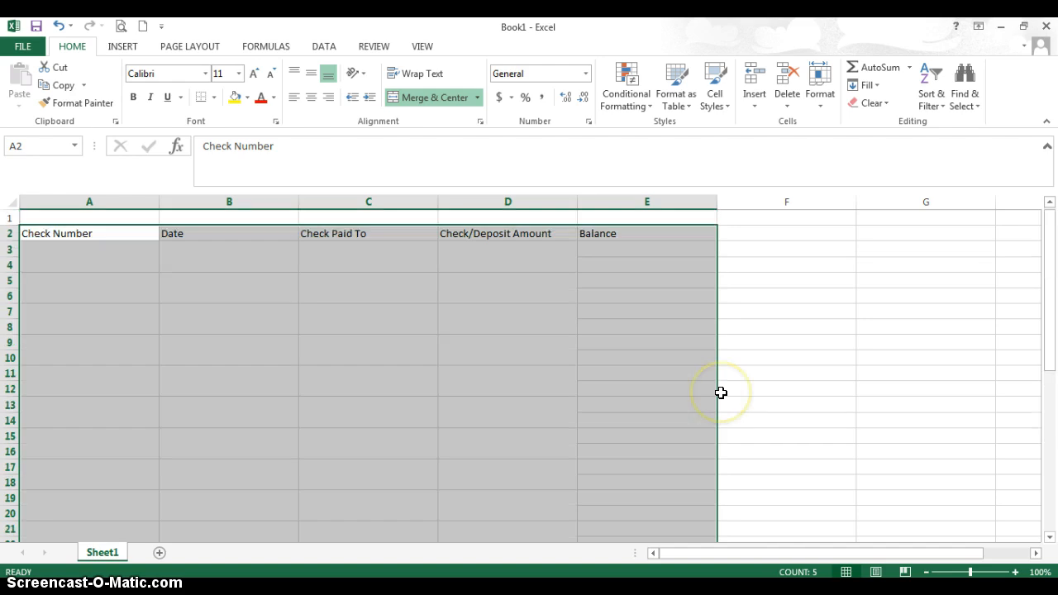
pyautogui.scroll(-9, 720, 392)
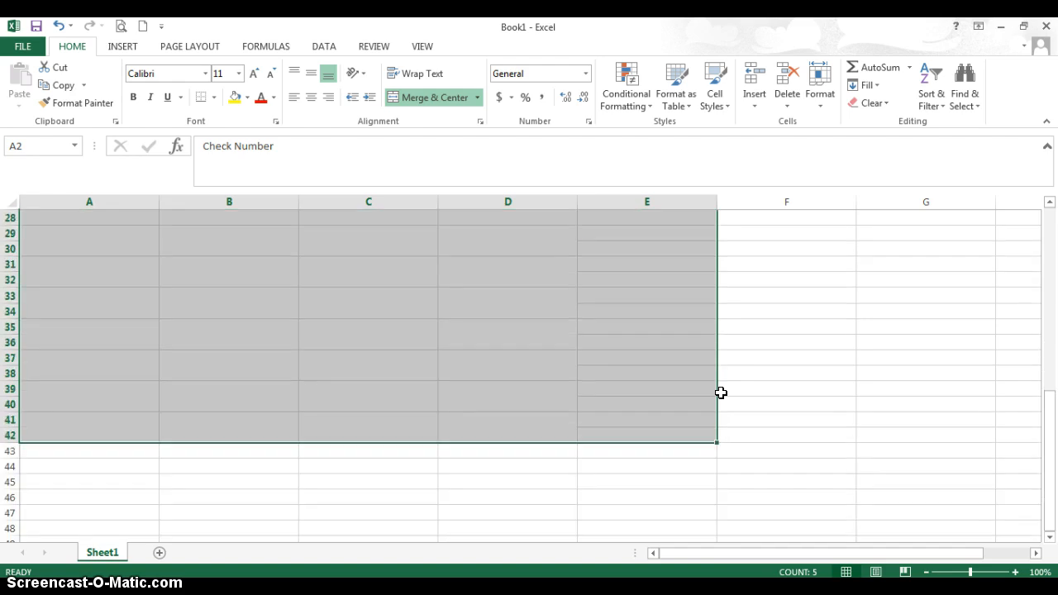
pyautogui.scroll(9, 721, 392)
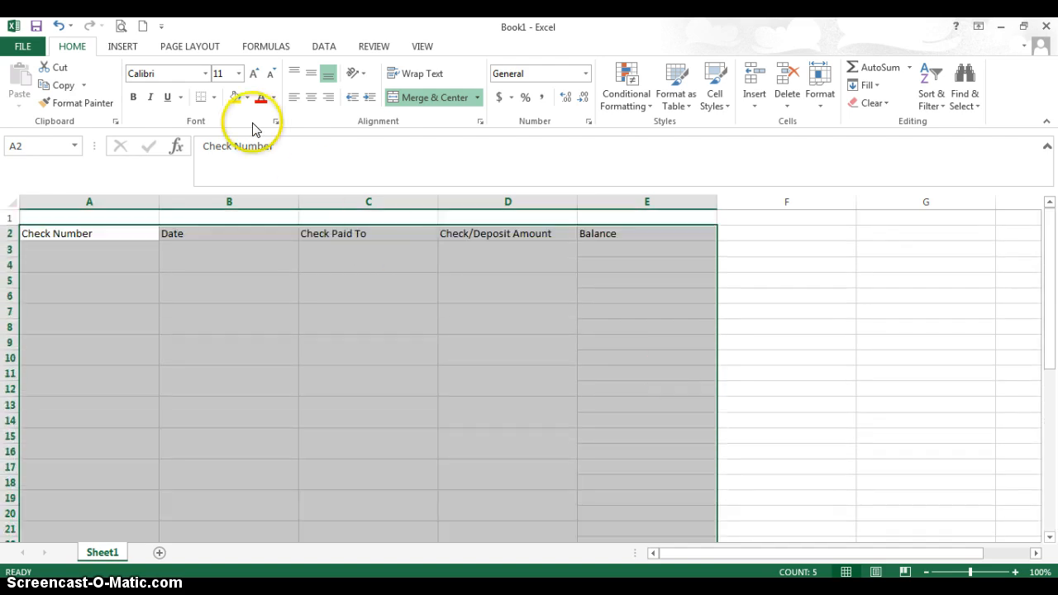
pyautogui.click(213, 99)
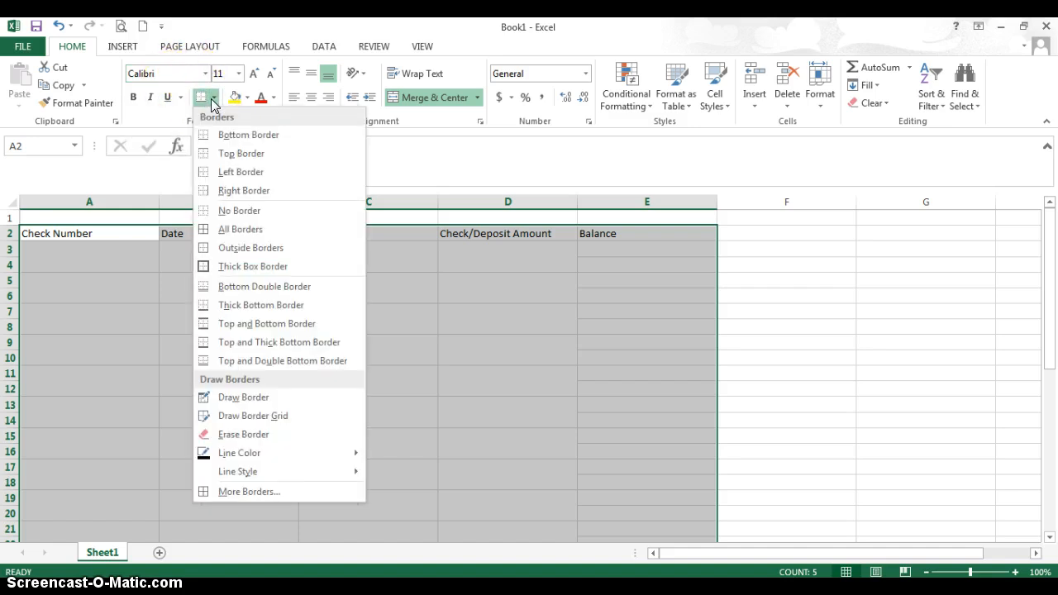
pyautogui.click(221, 229)
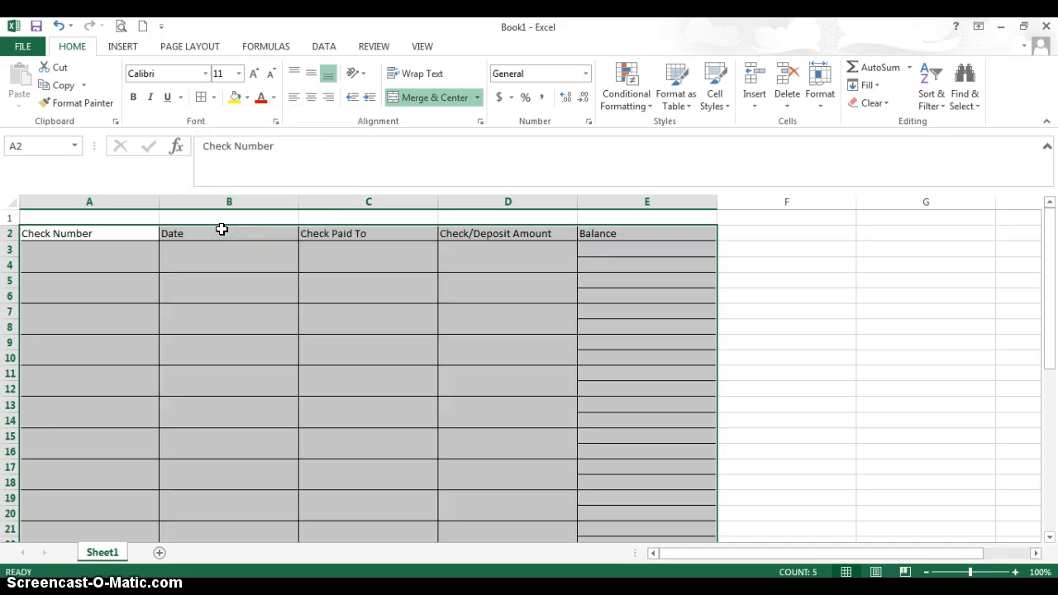
pyautogui.click(103, 261)
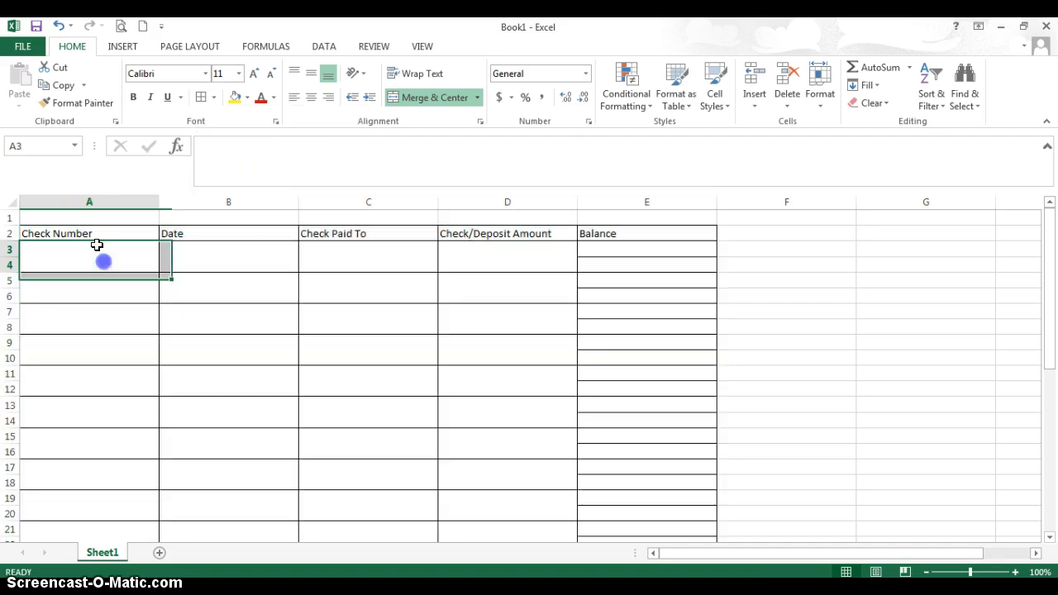
# Make the column headings in A2:E2 bold and give them a light blue fill.
pyautogui.moveTo(87, 232); pyautogui.dragTo(602, 232)
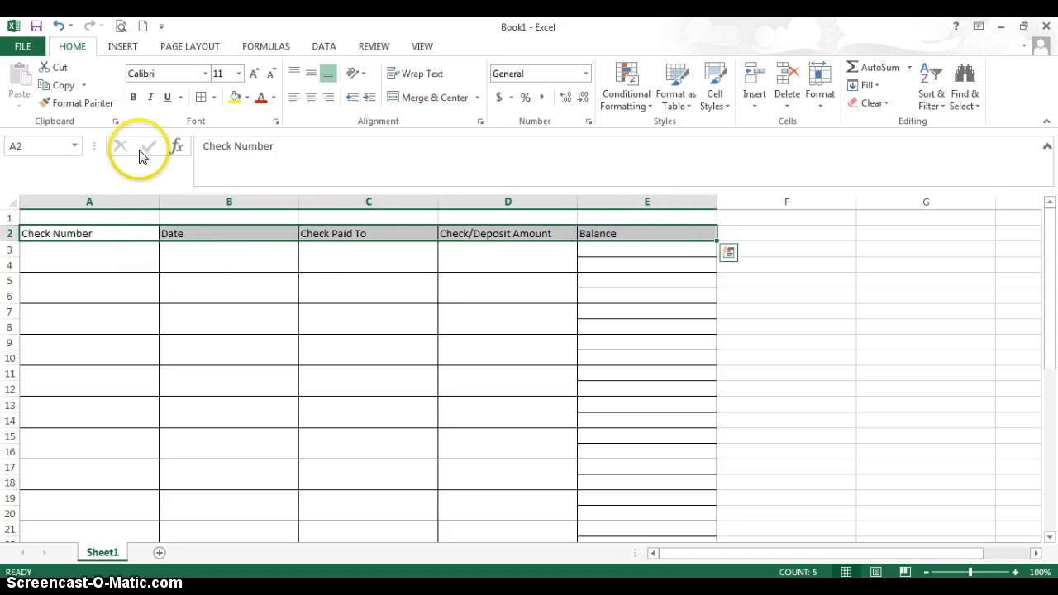
pyautogui.click(132, 97)
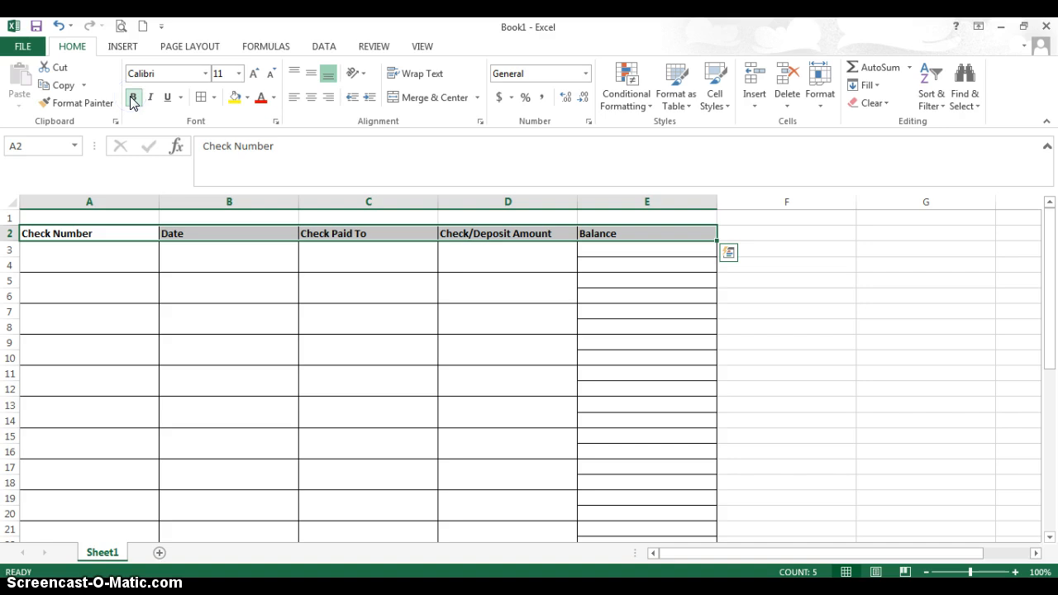
pyautogui.click(247, 98)
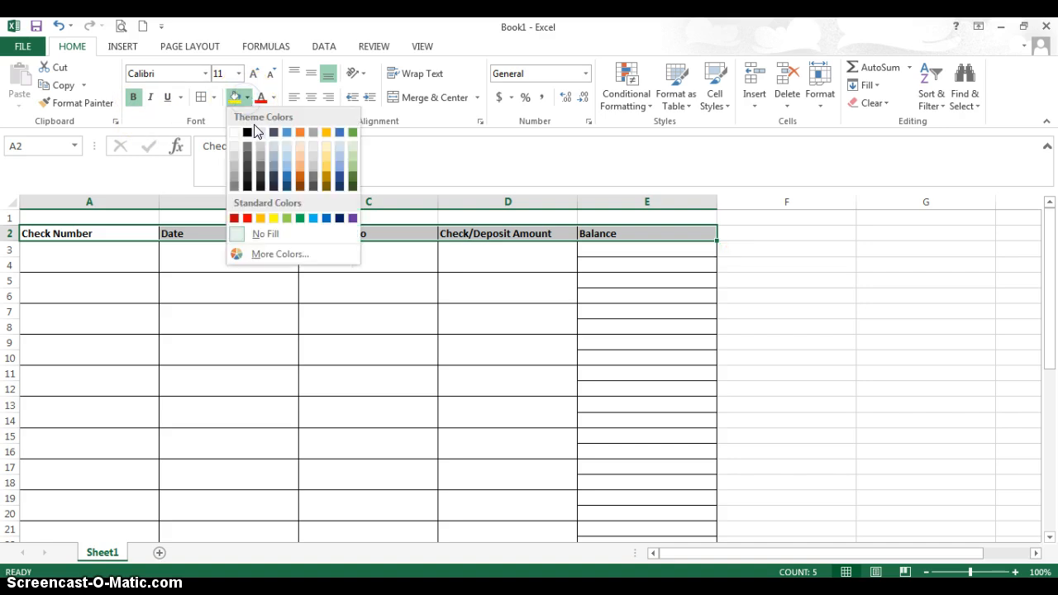
pyautogui.click(286, 148)
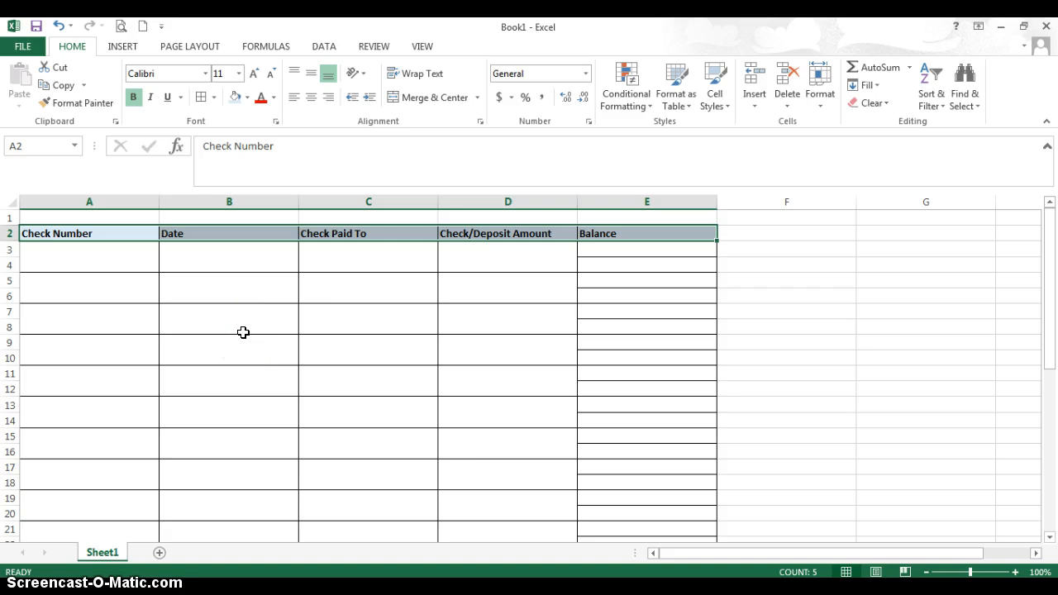
# Enter 125 as the starting balance in cell E3.
pyautogui.click(125, 258)
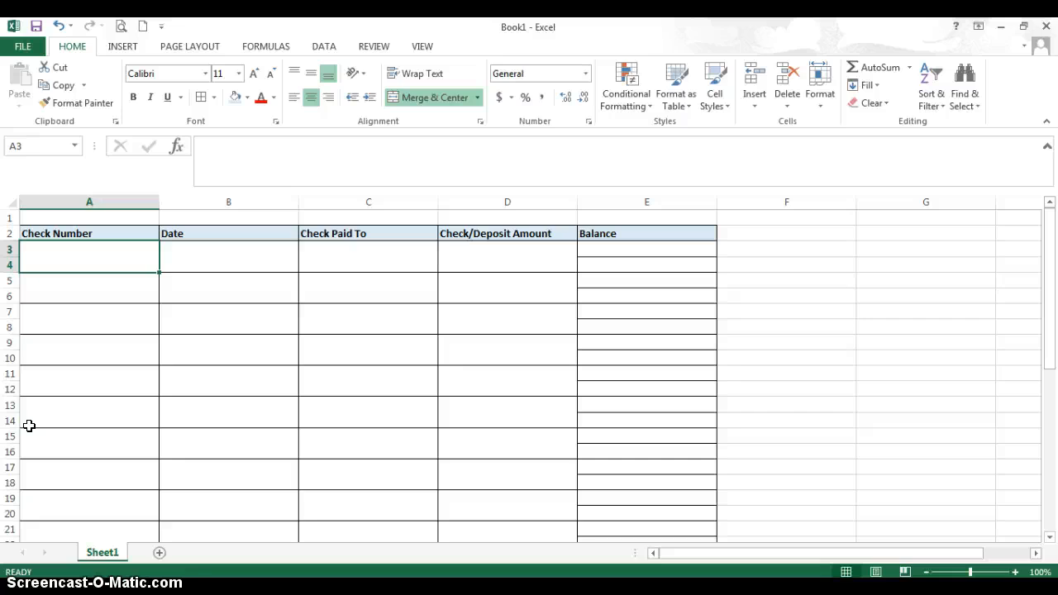
pyautogui.click(626, 249)
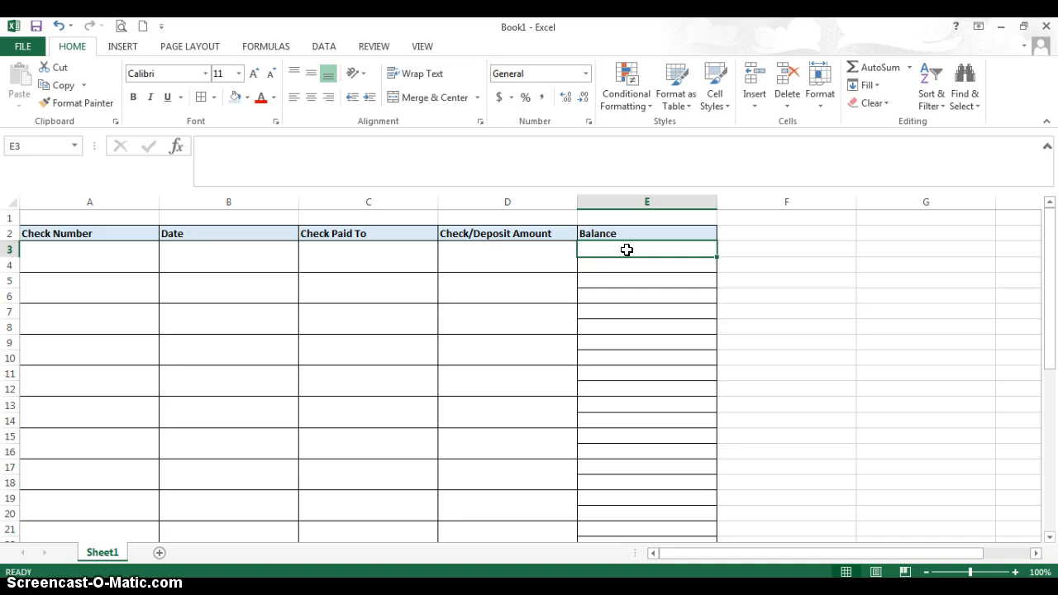
pyautogui.write('125')
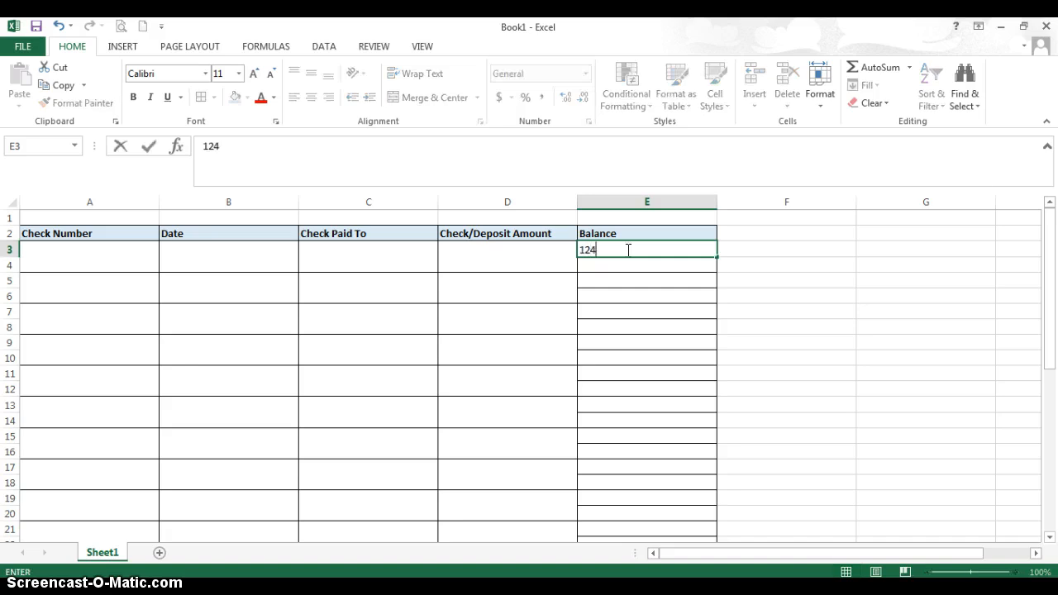
pyautogui.click(524, 267)
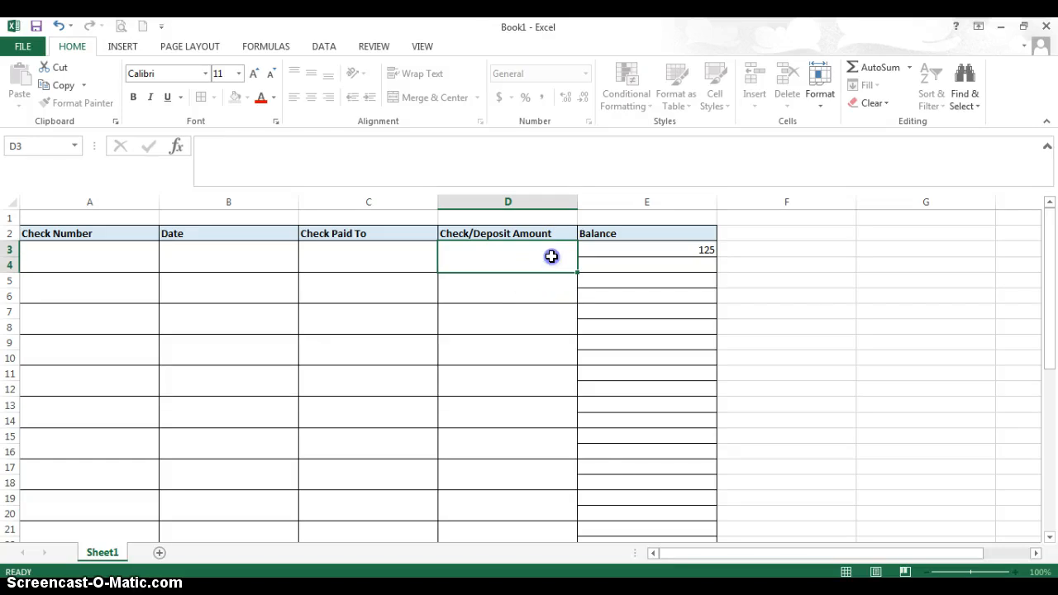
# Select the amount and balance cells D3:E42 and choose the Currency number category for them.
pyautogui.moveTo(642, 250); pyautogui.dragTo(637, 540)
pyautogui.moveTo(463, 249)
pyautogui.mouseDown()
pyautogui.moveTo(641, 258)
pyautogui.moveTo(472, 258)
pyautogui.mouseUp()
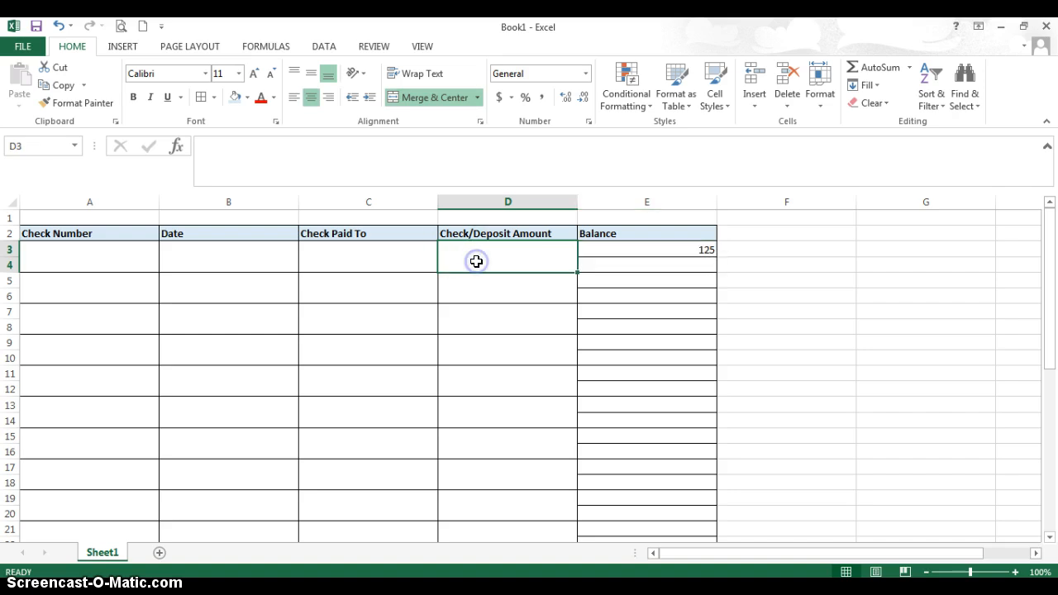
pyautogui.click(472, 253)
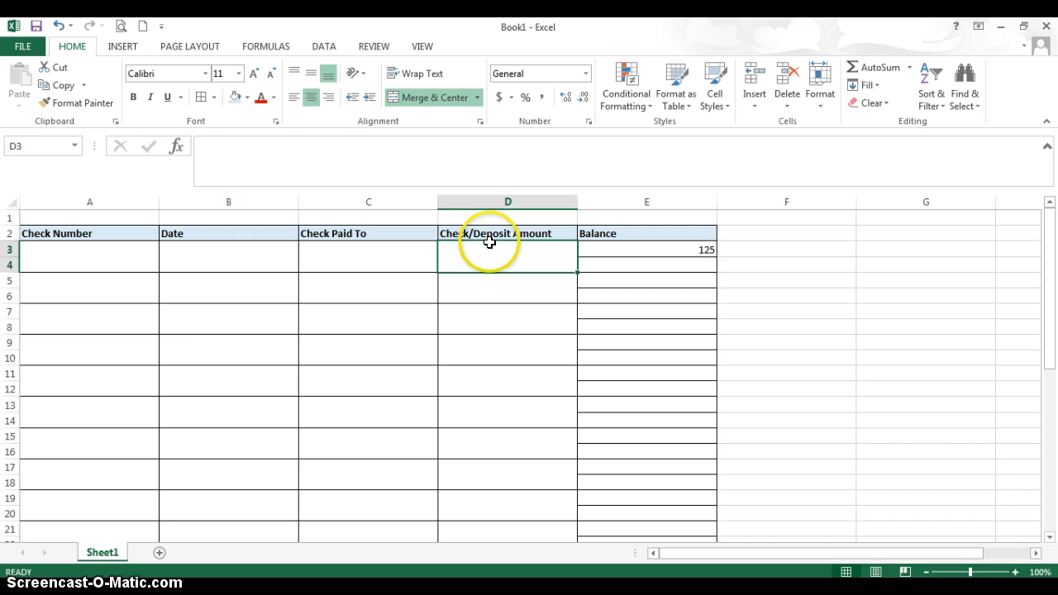
pyautogui.click(657, 236)
pyautogui.click(502, 254)
pyautogui.moveTo(503, 255); pyautogui.dragTo(650, 233)
pyautogui.click(820, 98)
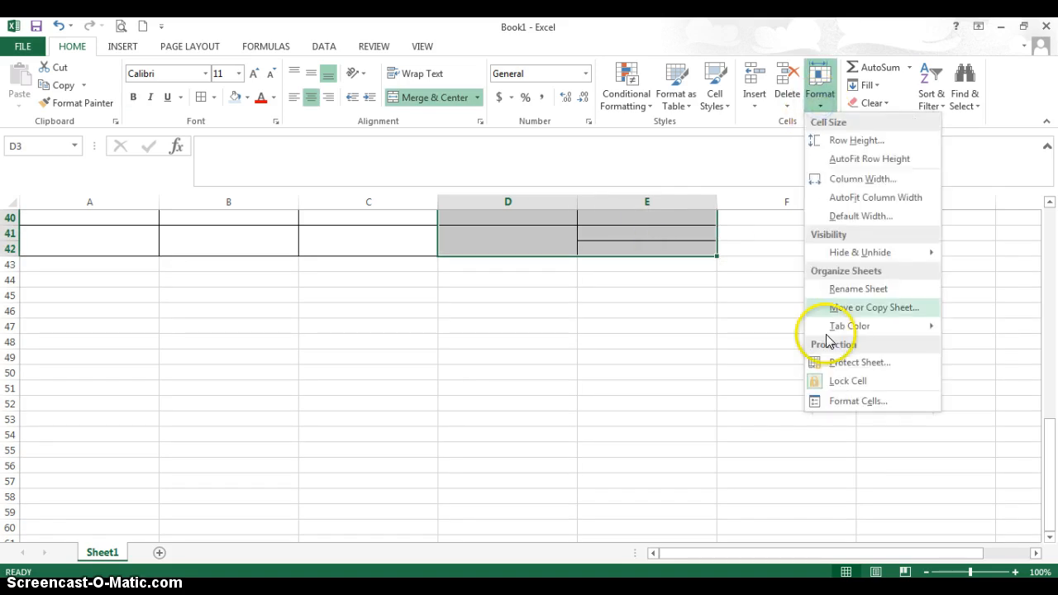
pyautogui.click(860, 401)
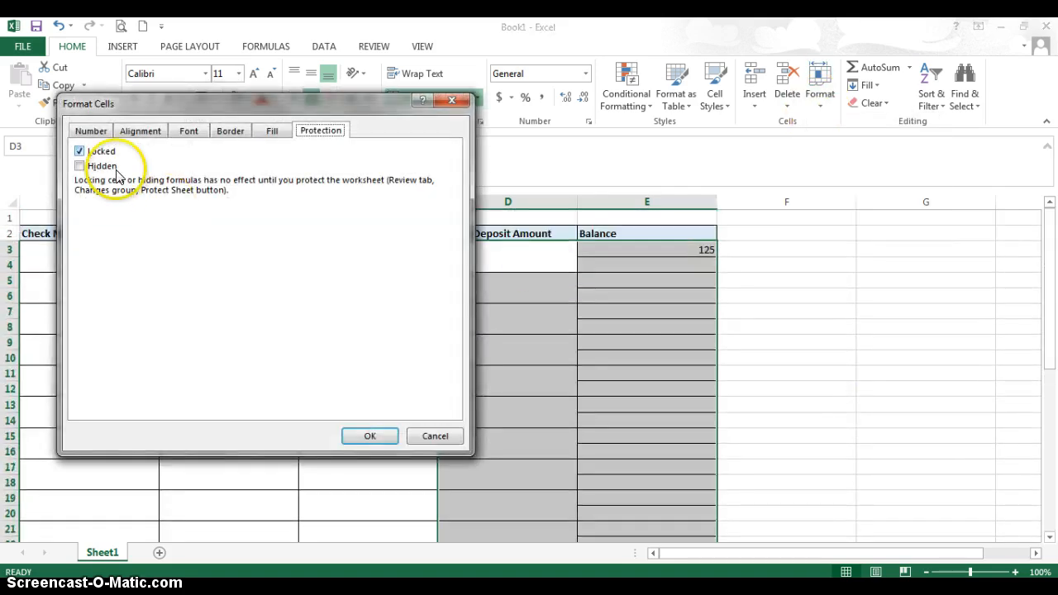
pyautogui.click(90, 130)
pyautogui.click(95, 184)
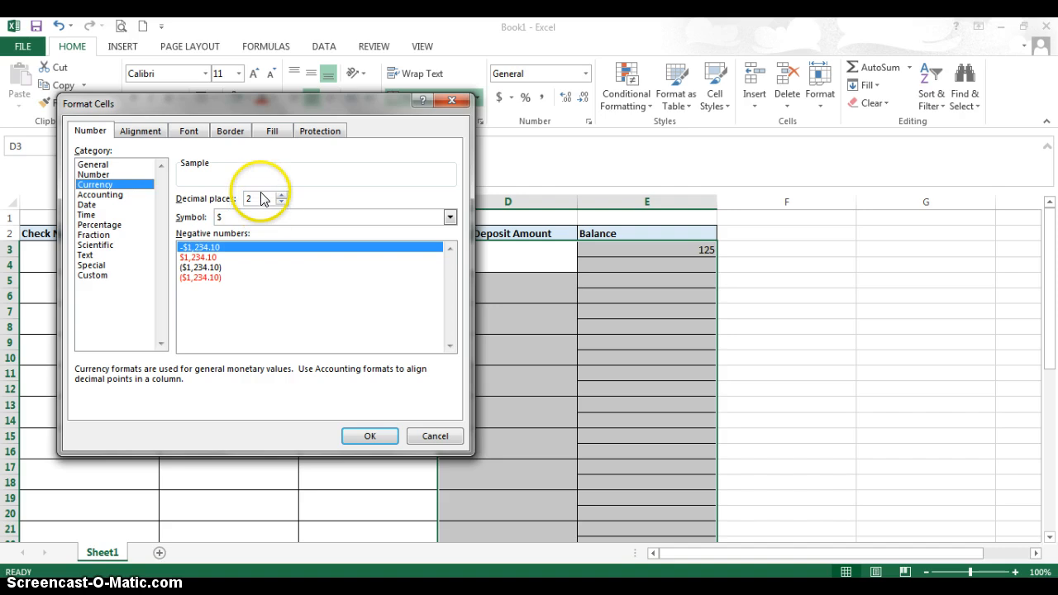
# Choose the red $1,234.10 style for negative numbers with the $ symbol and two decimal places, and apply the format.
pyautogui.click(236, 217)
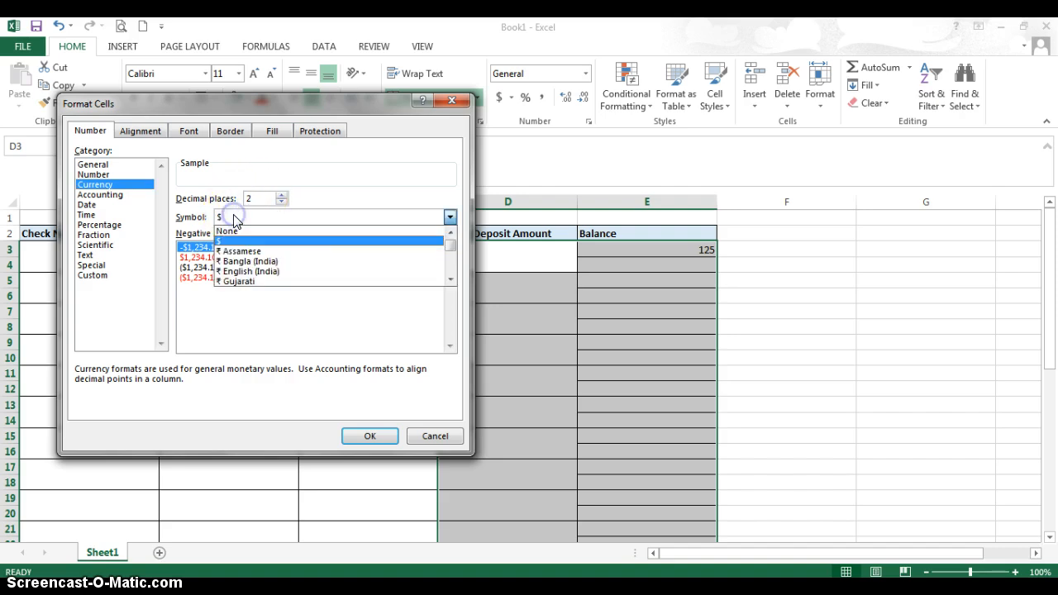
pyautogui.click(236, 215)
pyautogui.click(197, 258)
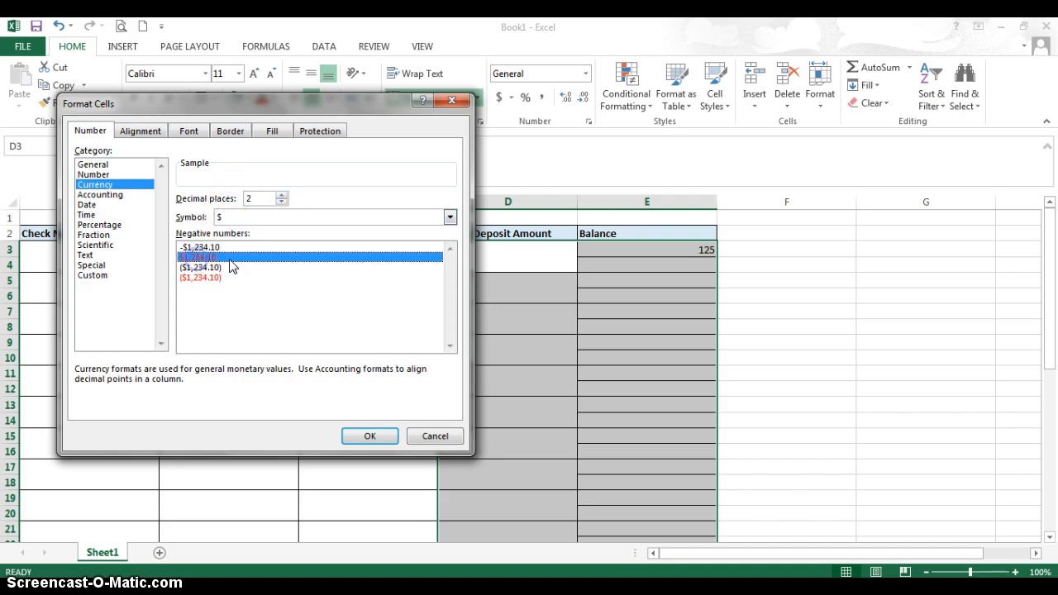
pyautogui.click(194, 259)
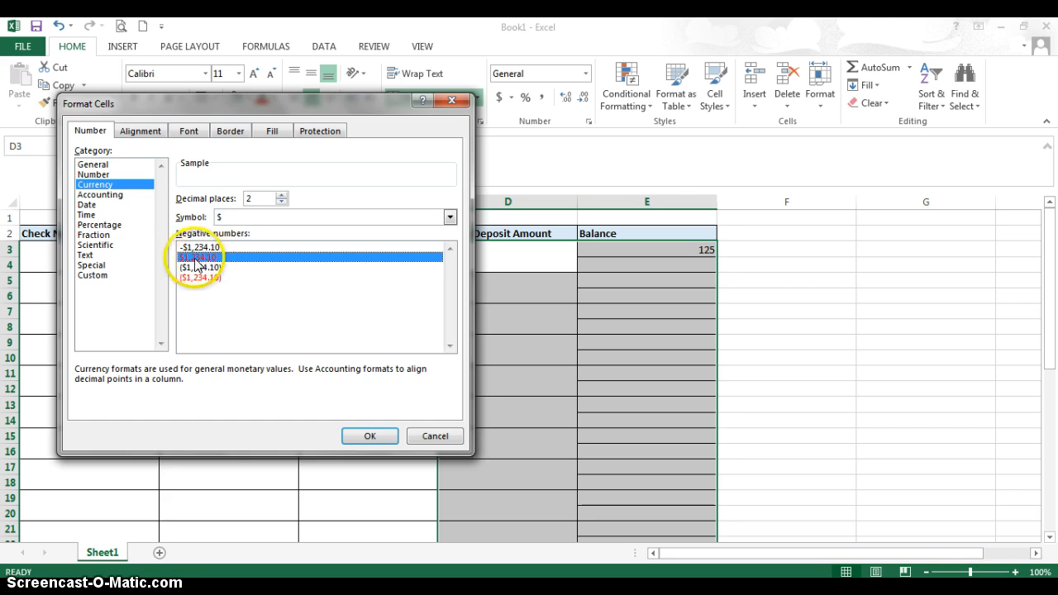
pyautogui.click(352, 426)
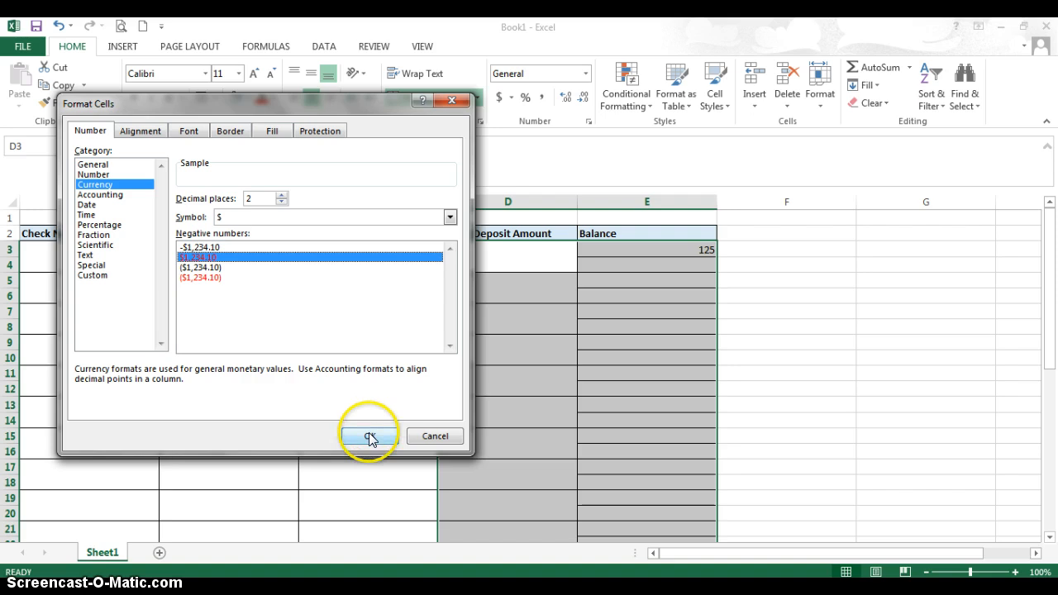
pyautogui.click(368, 434)
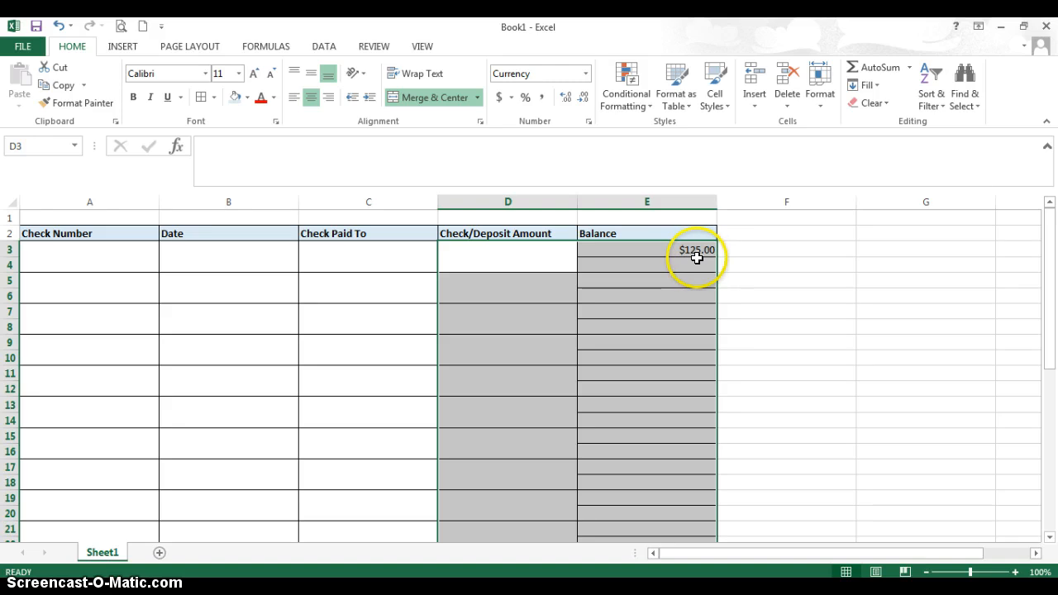
# Enter 0 in cell E4 beneath the starting balance.
pyautogui.click(518, 259)
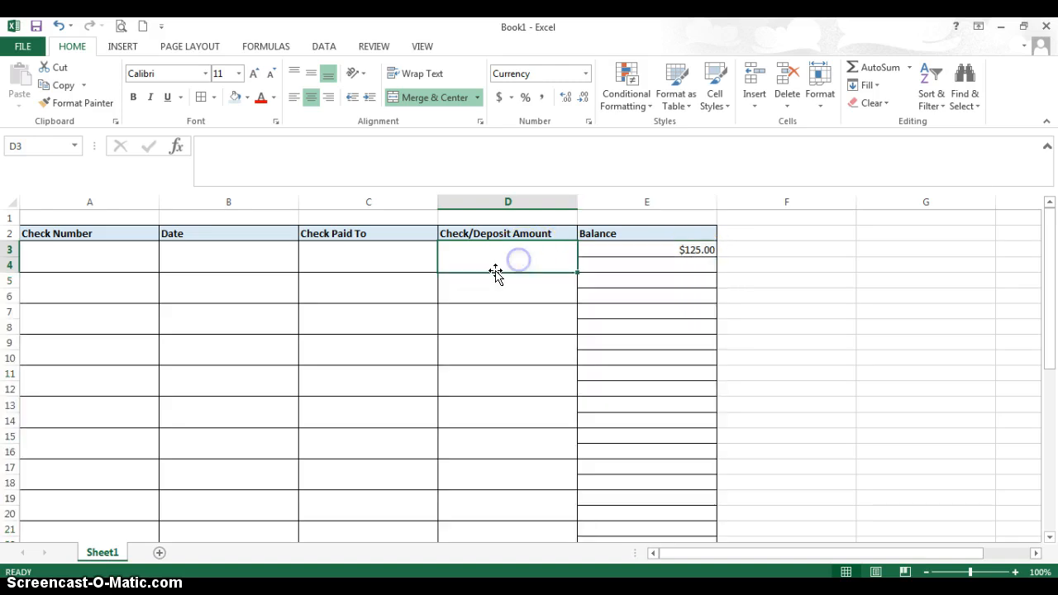
pyautogui.click(685, 266)
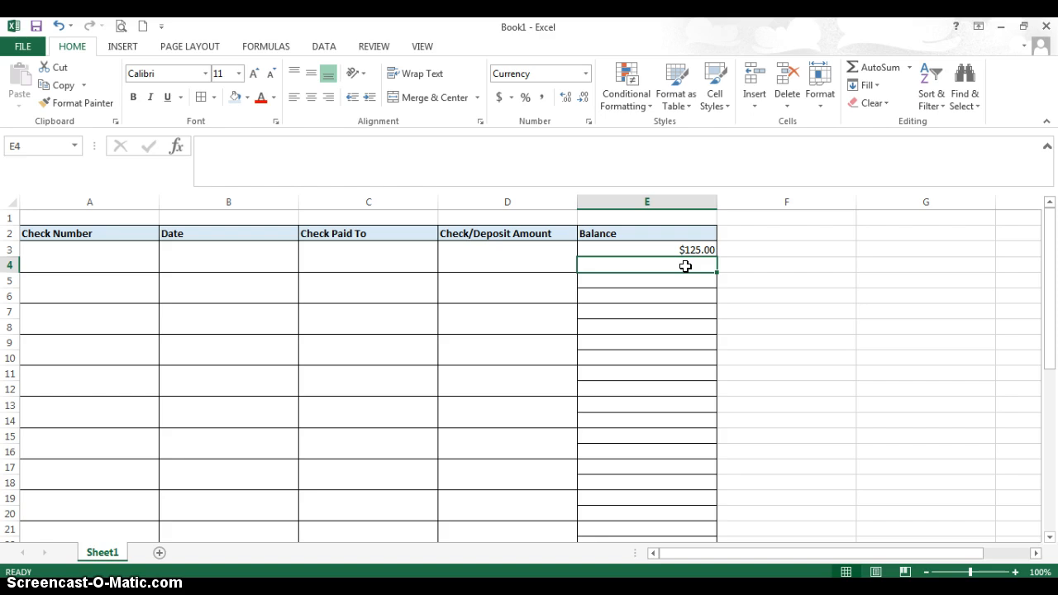
pyautogui.write('0')
pyautogui.click(676, 281)
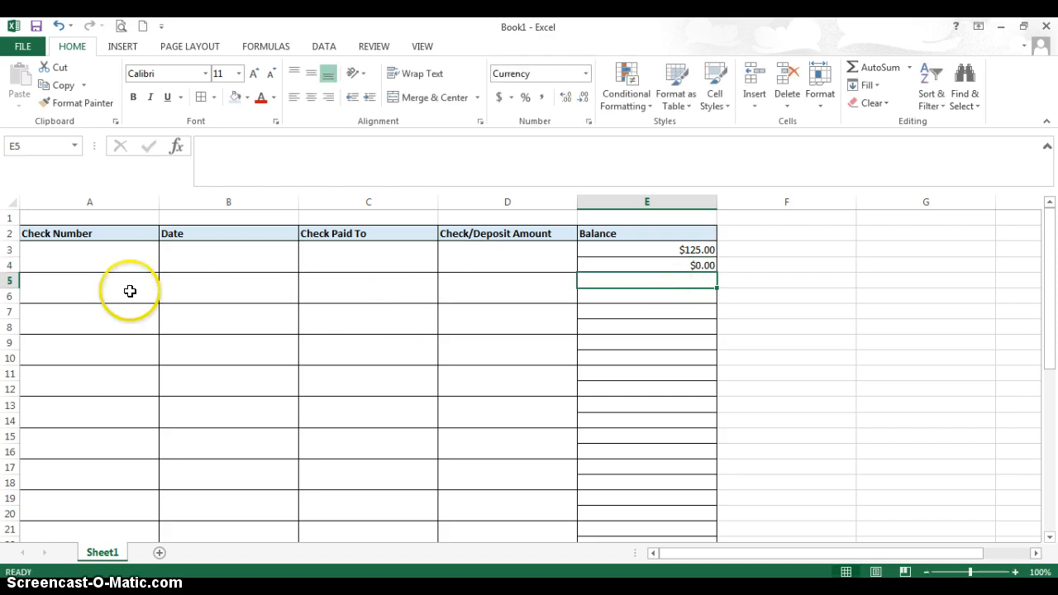
# Enter Debit as the check number in A5 and june 19 as the date in B5.
pyautogui.click(85, 284)
pyautogui.click(96, 302)
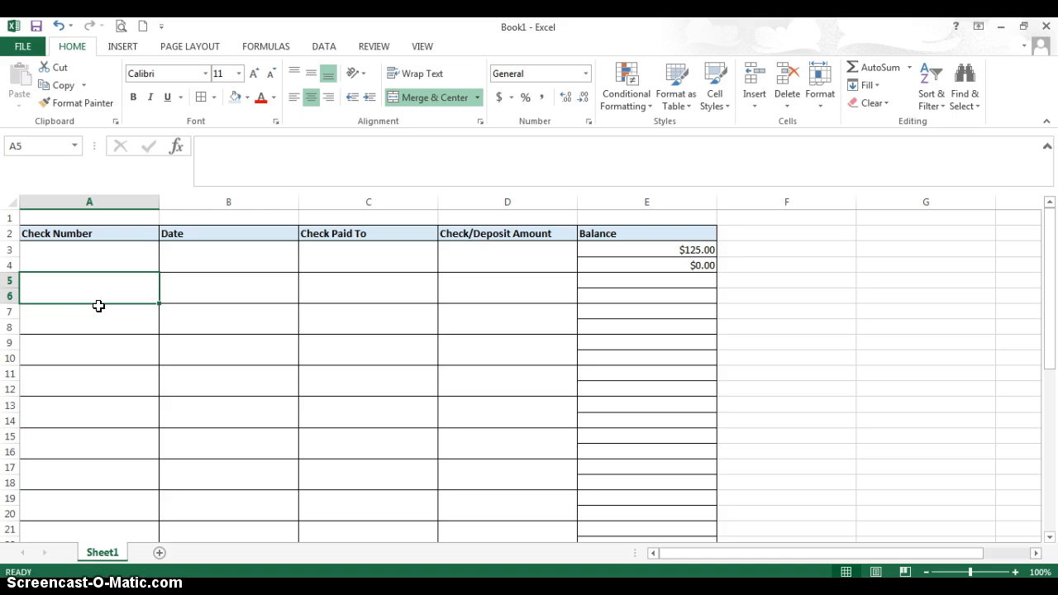
pyautogui.write('D')
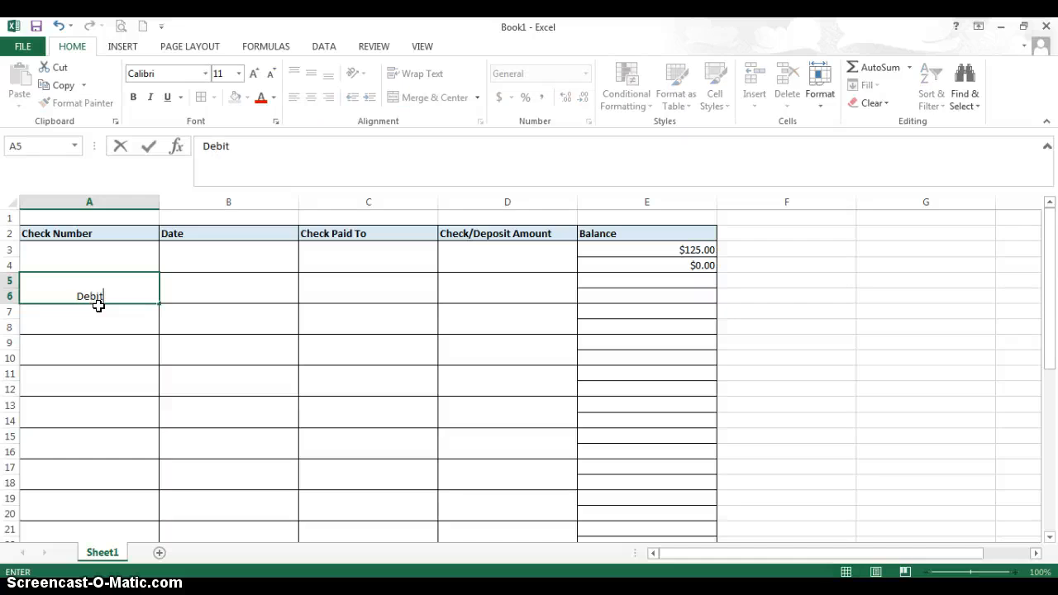
pyautogui.write('ebit')
pyautogui.press('Tab')
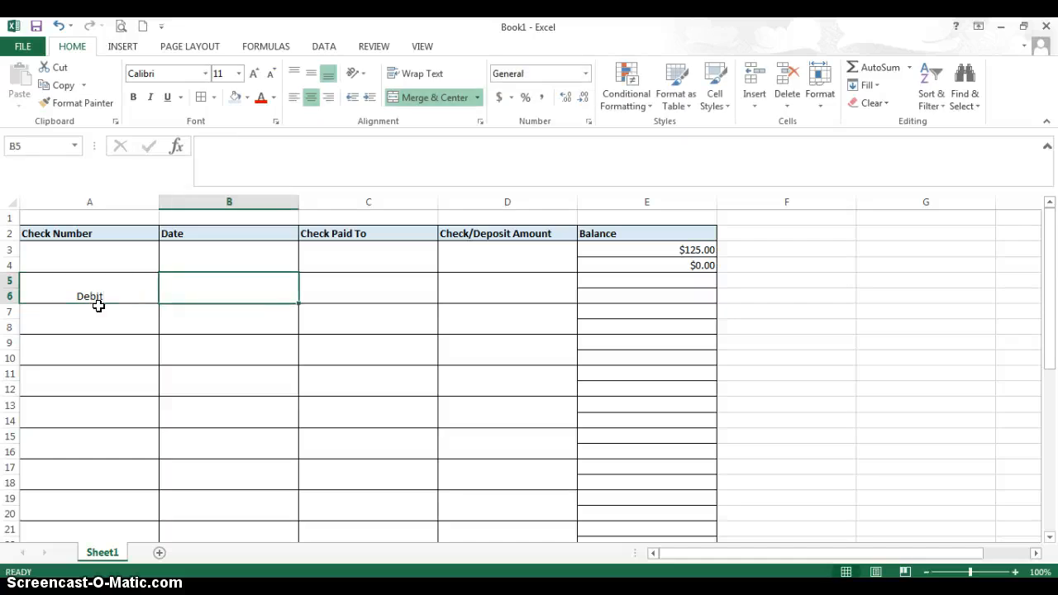
pyautogui.write('june 19')
pyautogui.press('Return')
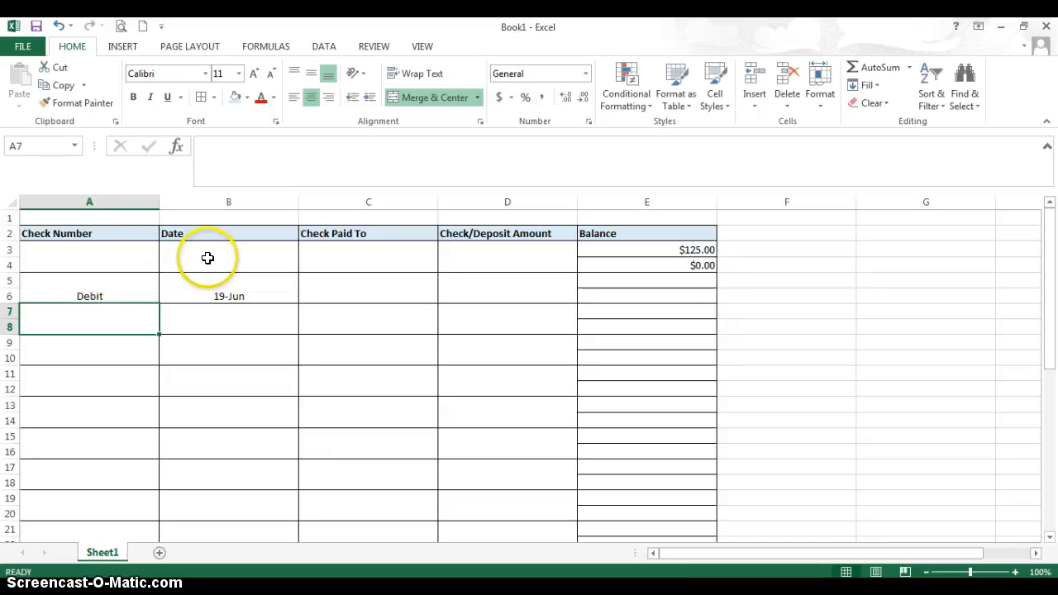
# Format the Date column's entry cells from B3 down with the 03/14/12 date type.
pyautogui.moveTo(207, 255); pyautogui.dragTo(242, 213)
pyautogui.scroll(13, 300, 375)
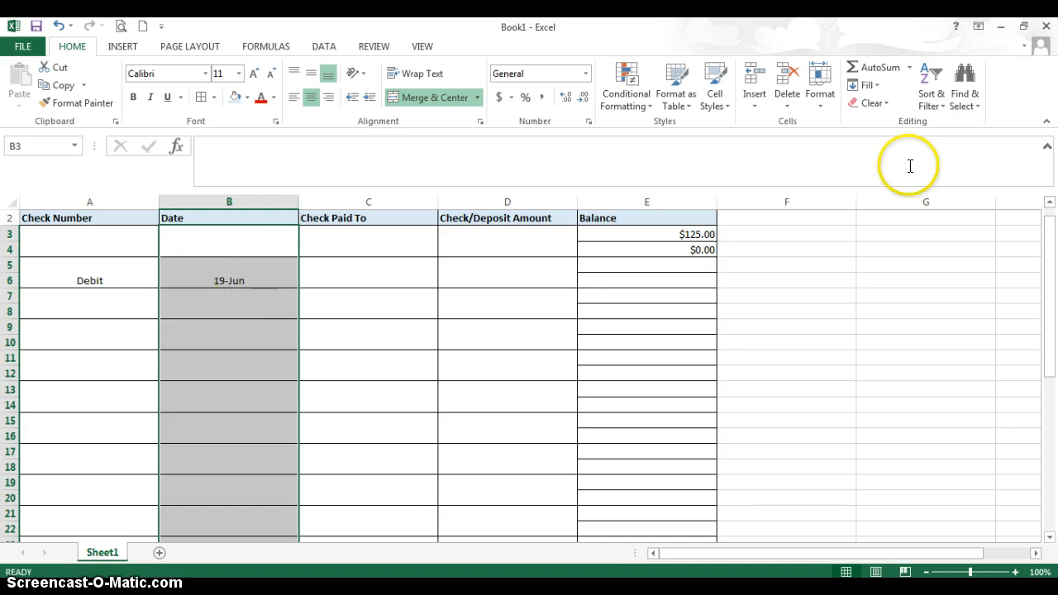
pyautogui.click(820, 106)
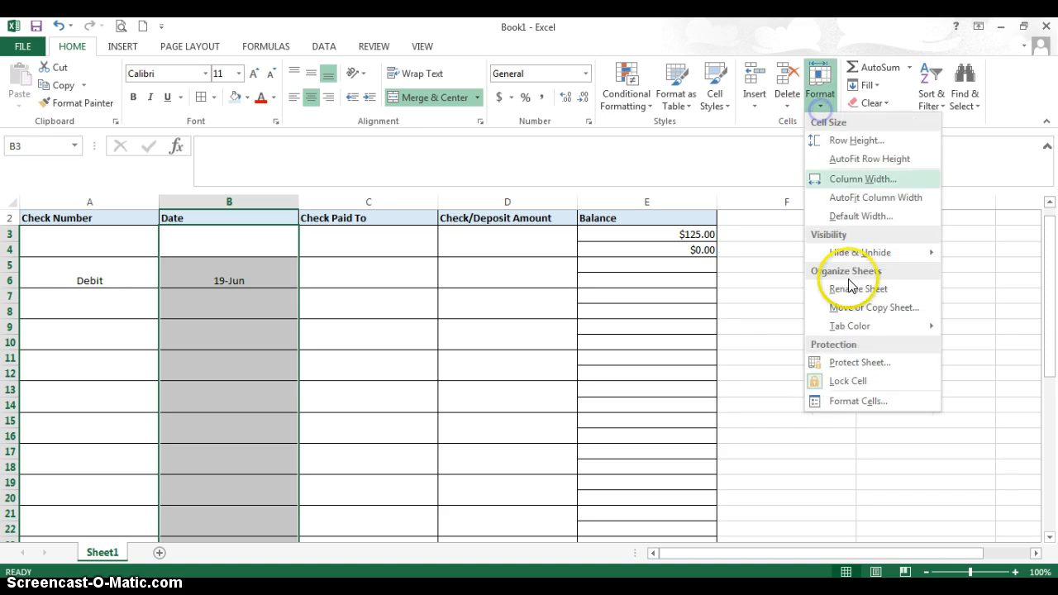
pyautogui.click(856, 401)
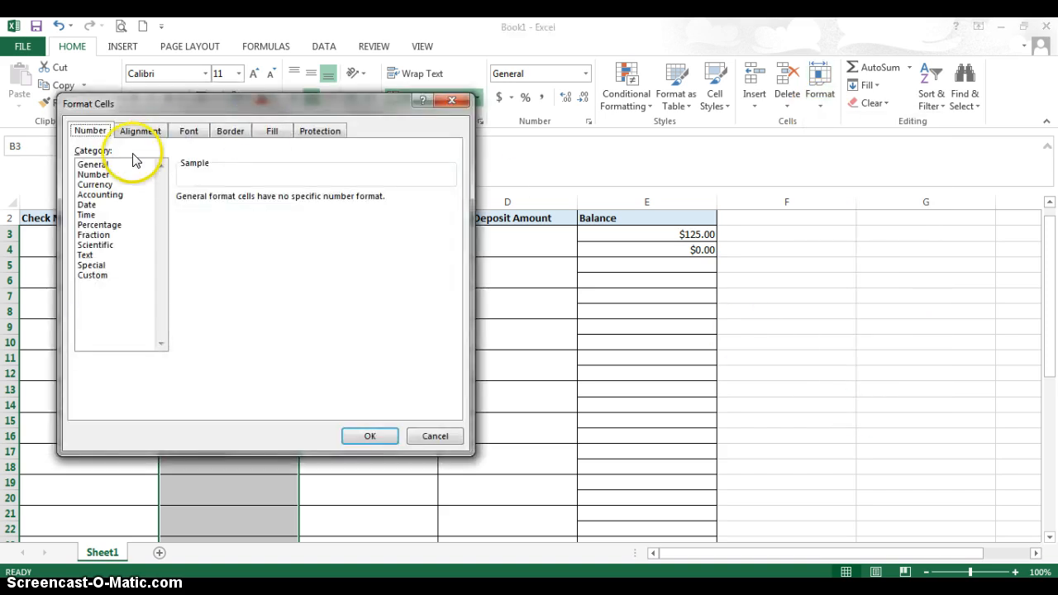
pyautogui.click(87, 205)
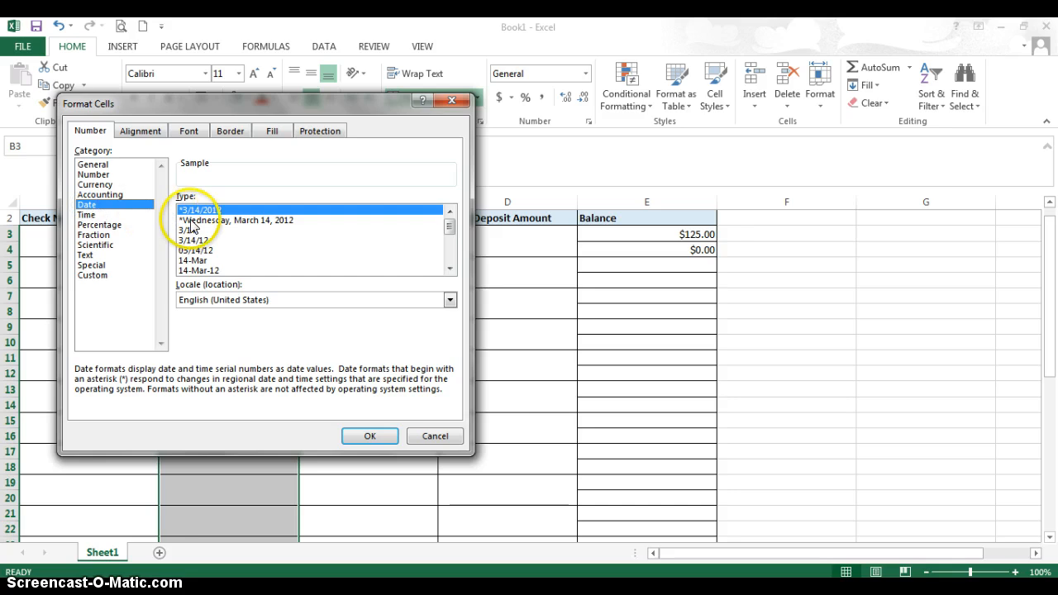
pyautogui.click(195, 251)
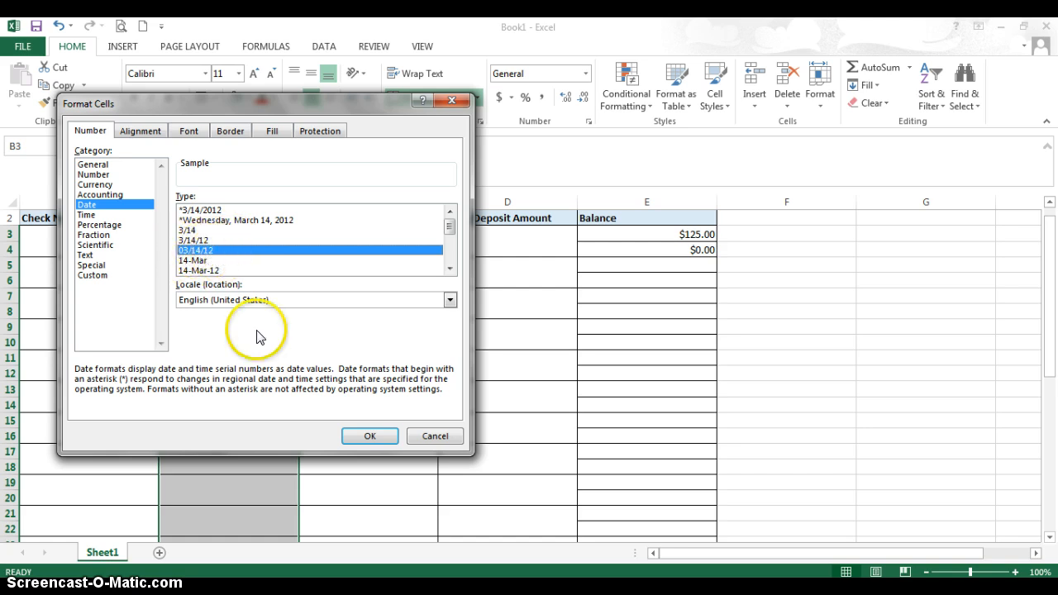
pyautogui.click(370, 437)
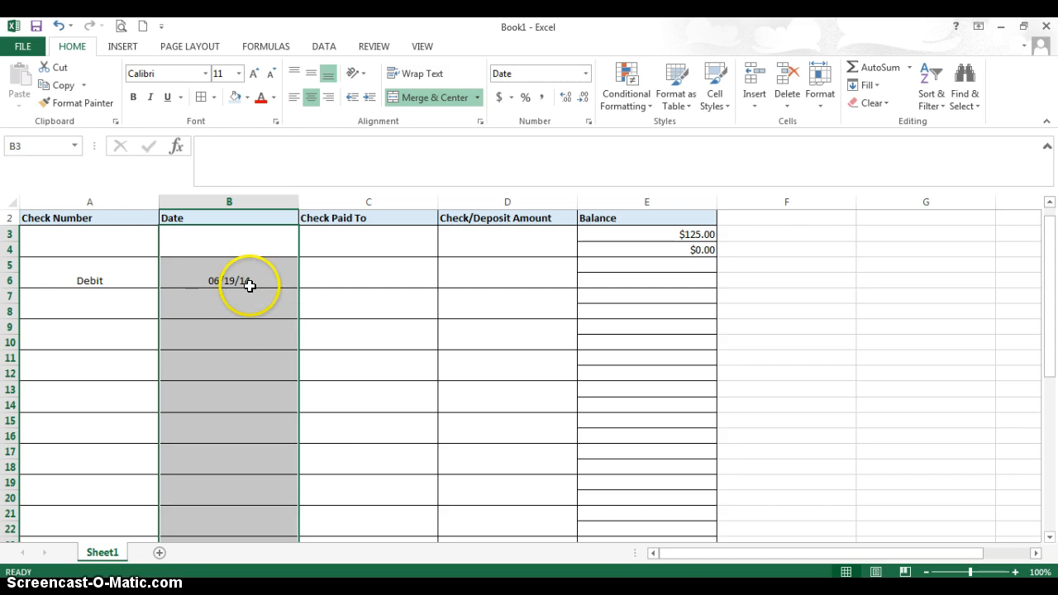
# Enter Sneaker World as the payee in C5 and -63 as the amount in D5.
pyautogui.click(351, 269)
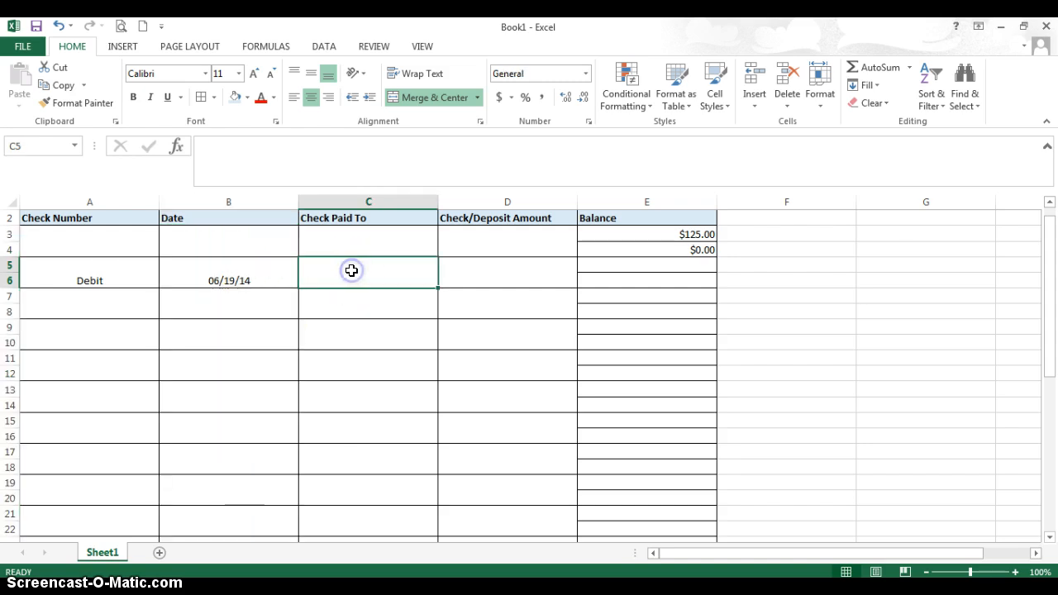
pyautogui.write('S')
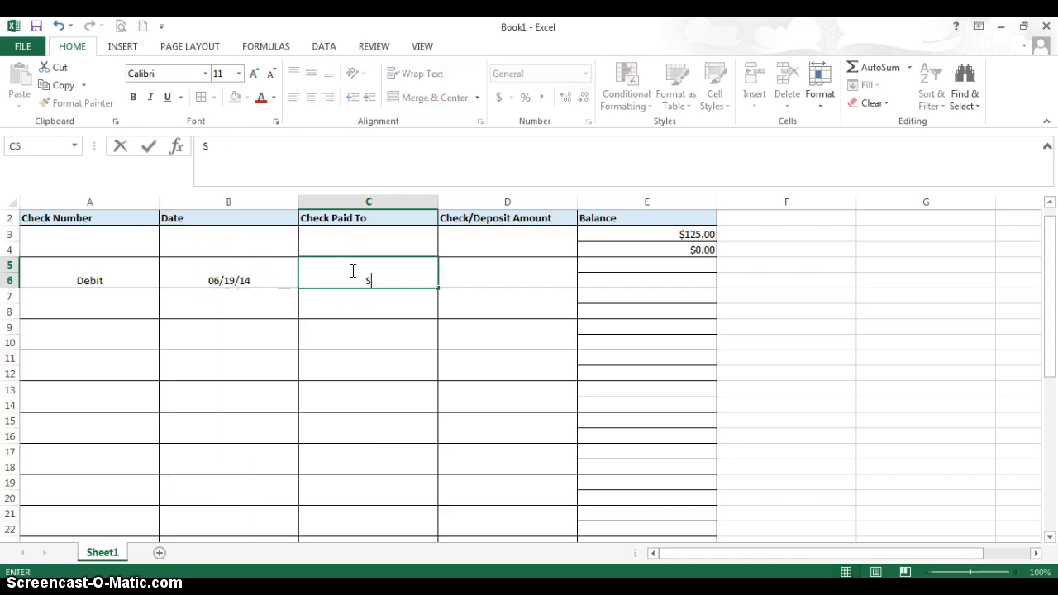
pyautogui.write('neaker World')
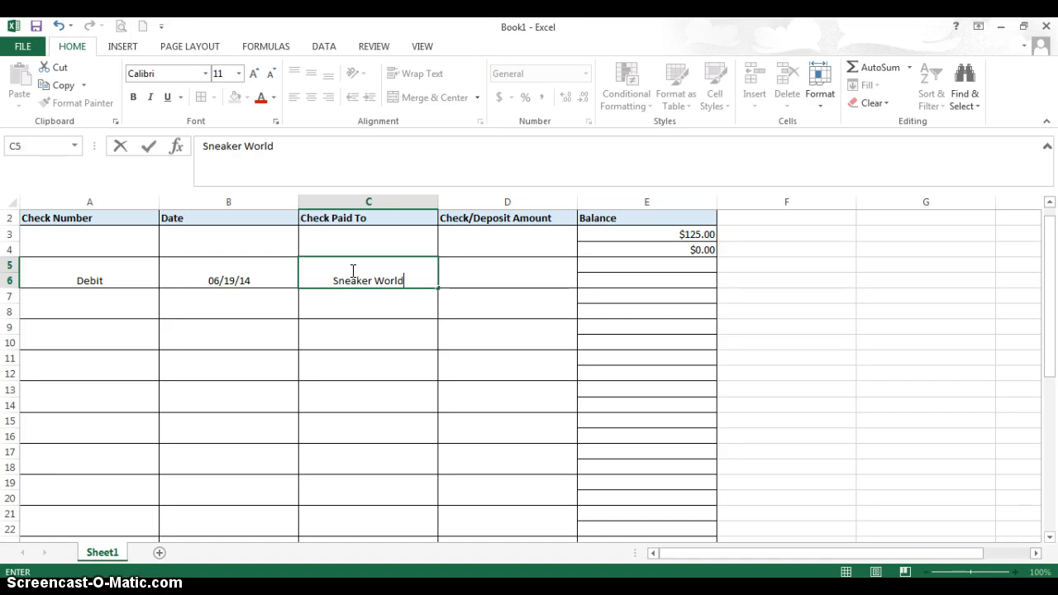
pyautogui.hotkey('ctrl', 'Return')
pyautogui.press('Tab')
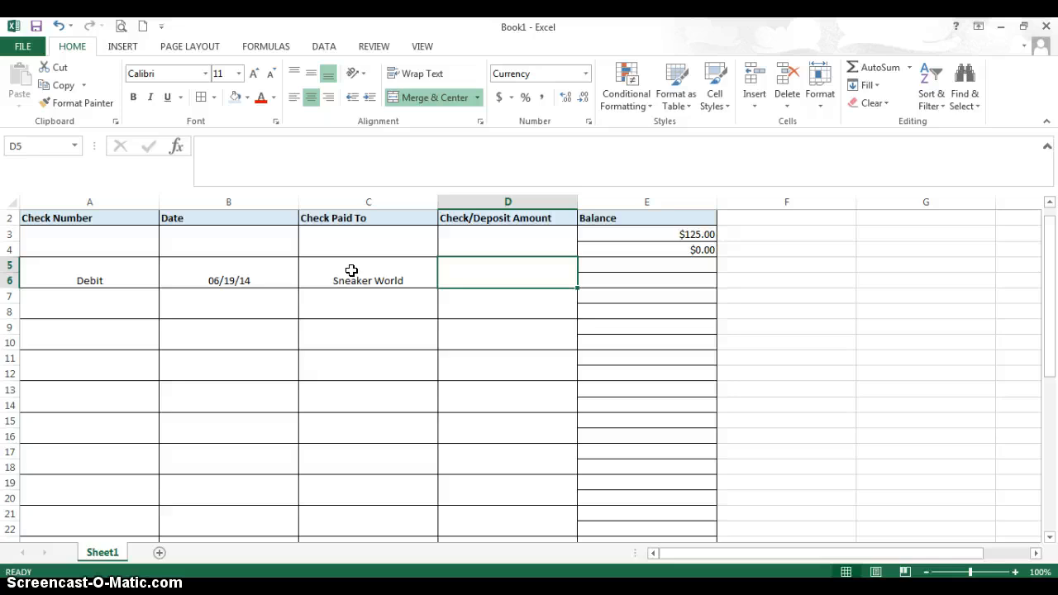
pyautogui.write('-')
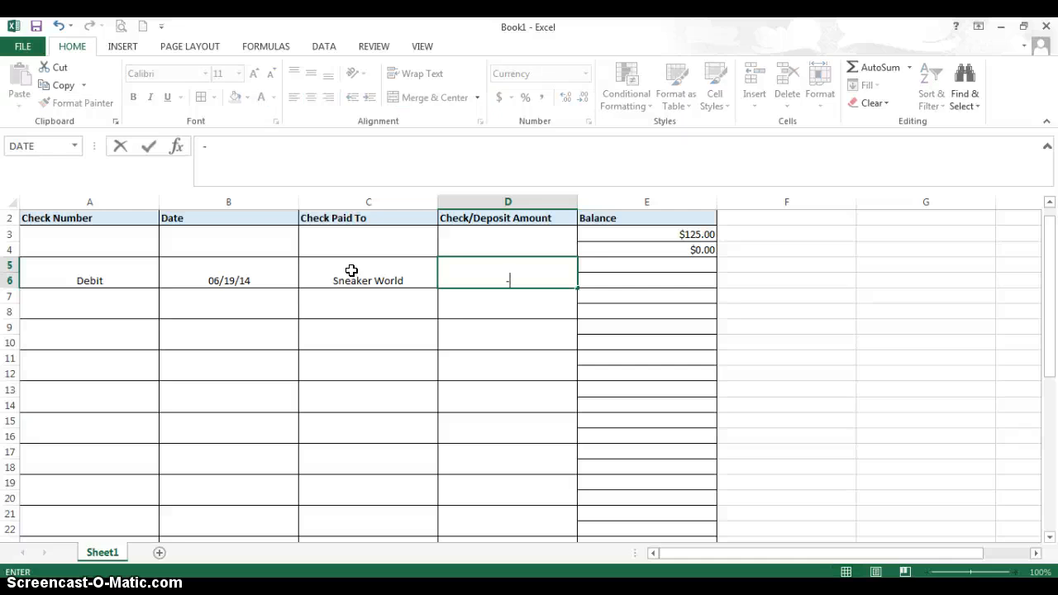
pyautogui.write('63')
pyautogui.press('Return')
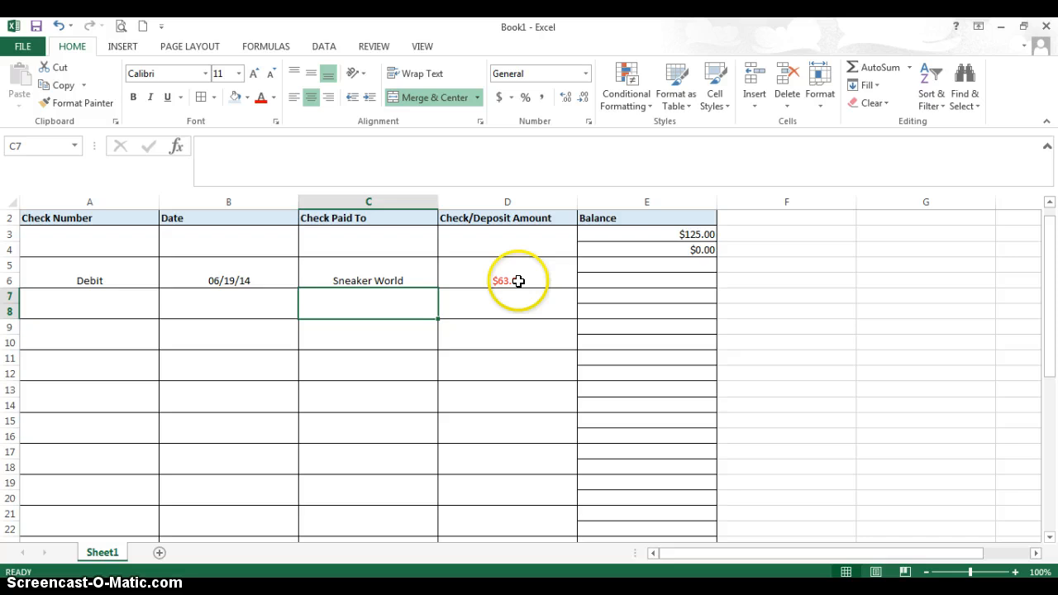
# Enter the formula =d5 in E5 to bring the Sneaker World amount into the Balance column.
pyautogui.click(657, 265)
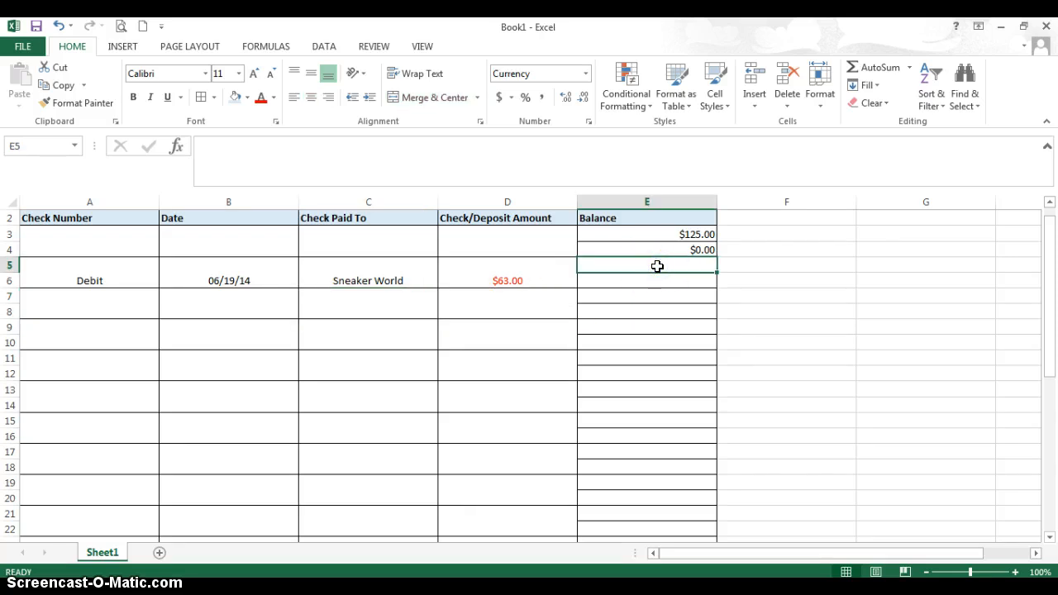
pyautogui.write('=')
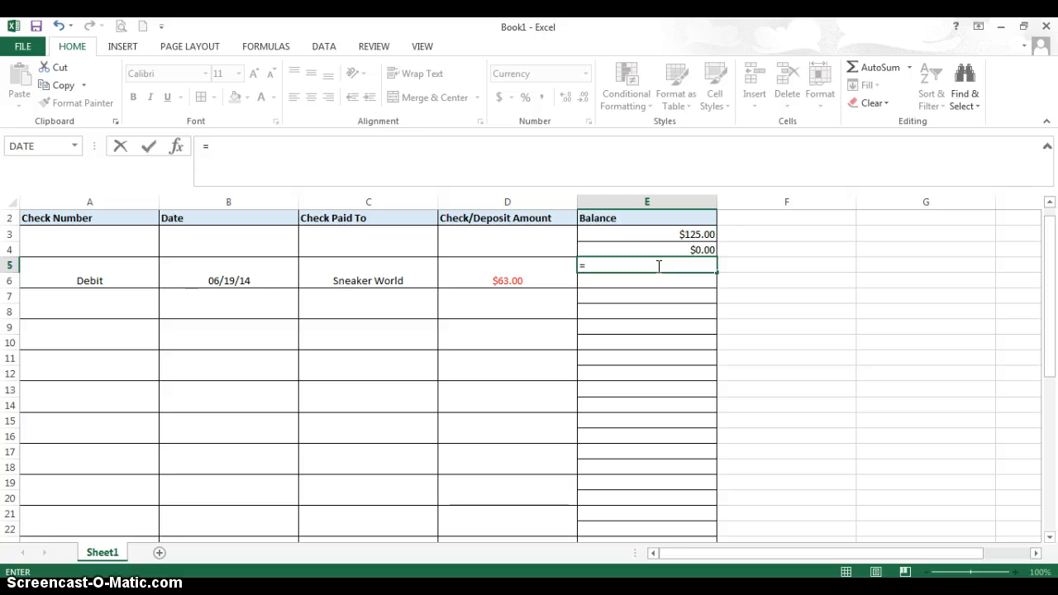
pyautogui.write('d')
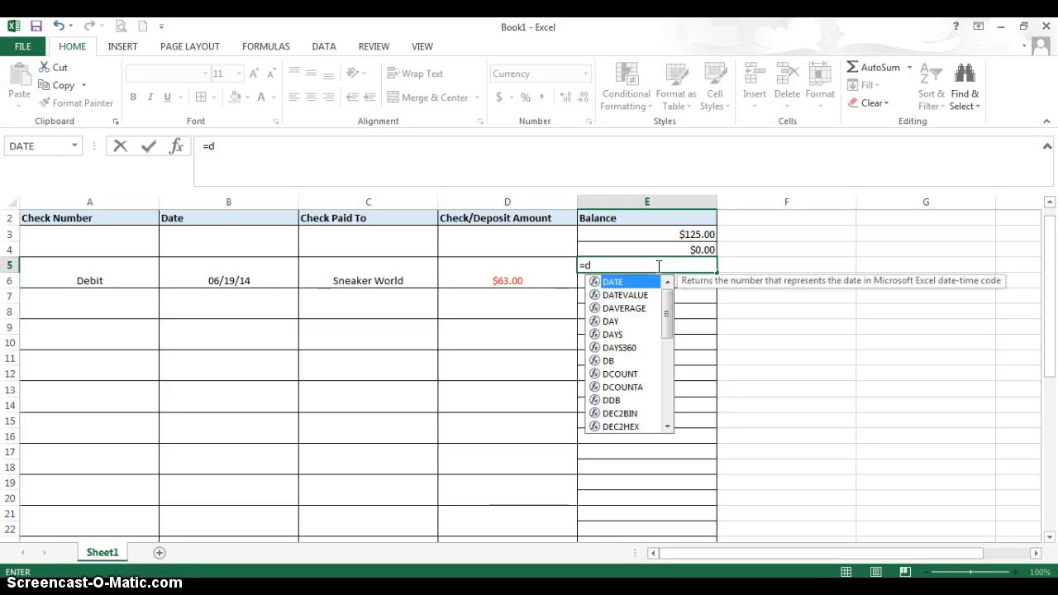
pyautogui.write('5')
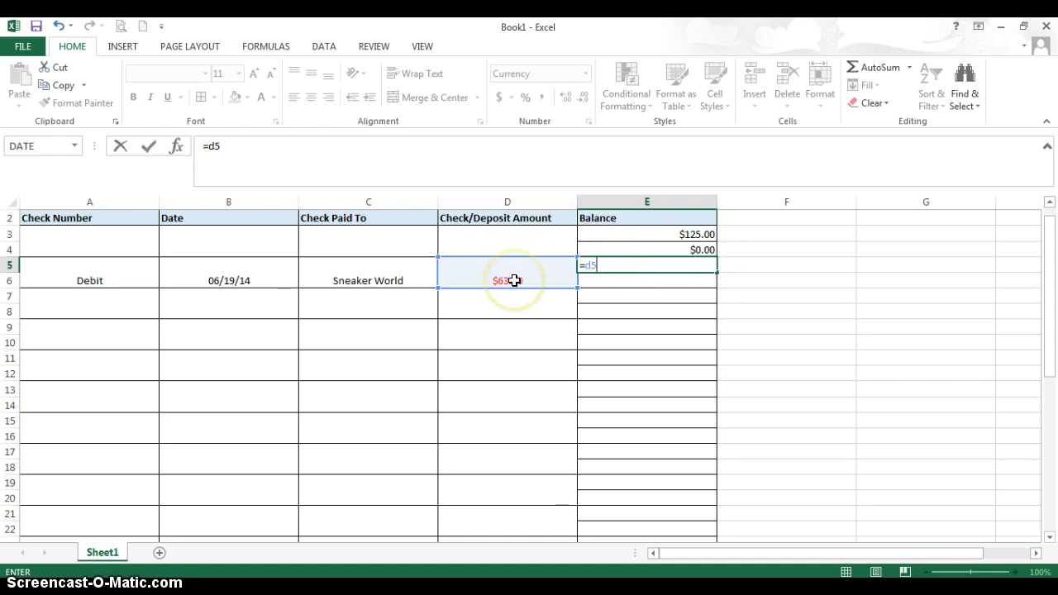
pyautogui.press('Return')
# Enter the formula =E3+E5 in E6 to add the Sneaker World amount to the starting balance.
pyautogui.click(606, 285)
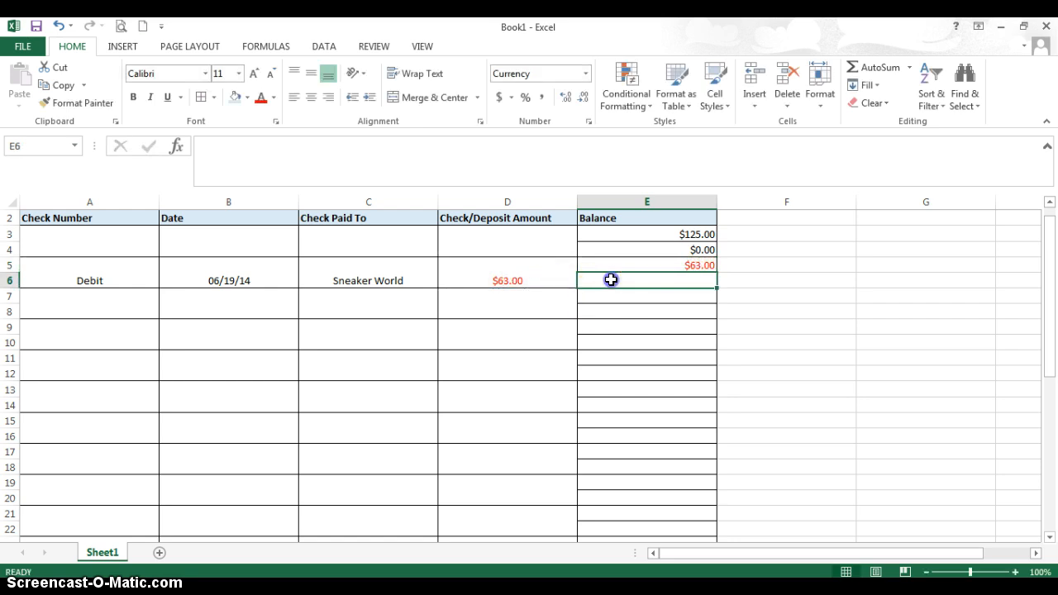
pyautogui.write('=')
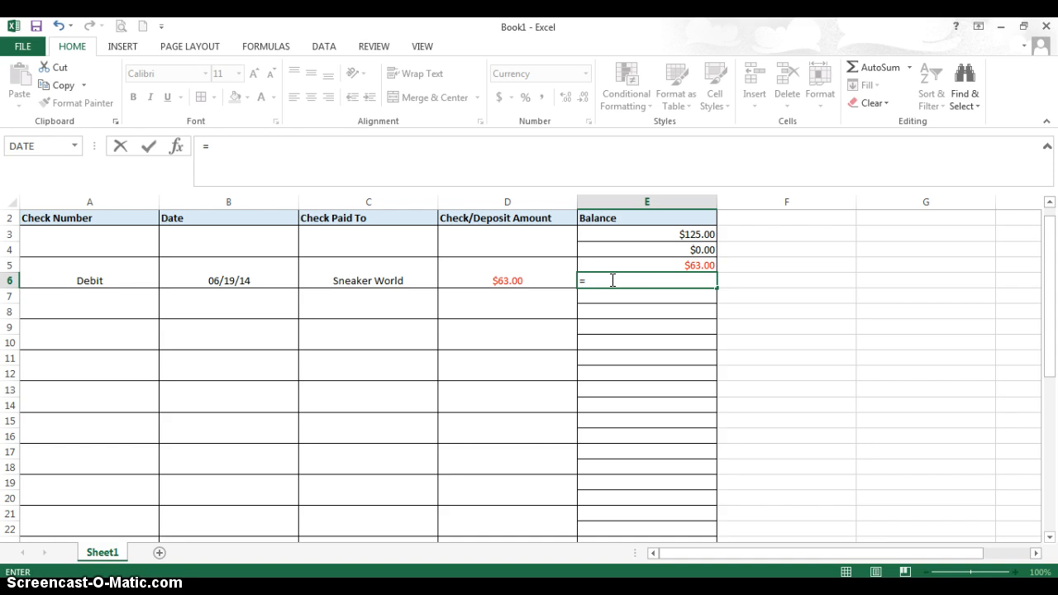
pyautogui.click(687, 234)
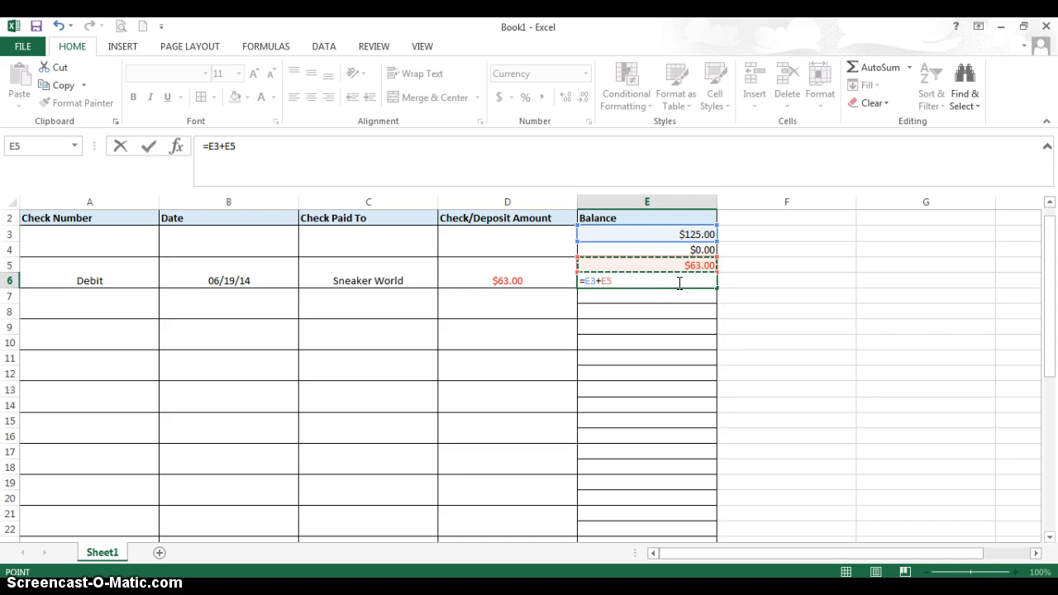
pyautogui.press('Return')
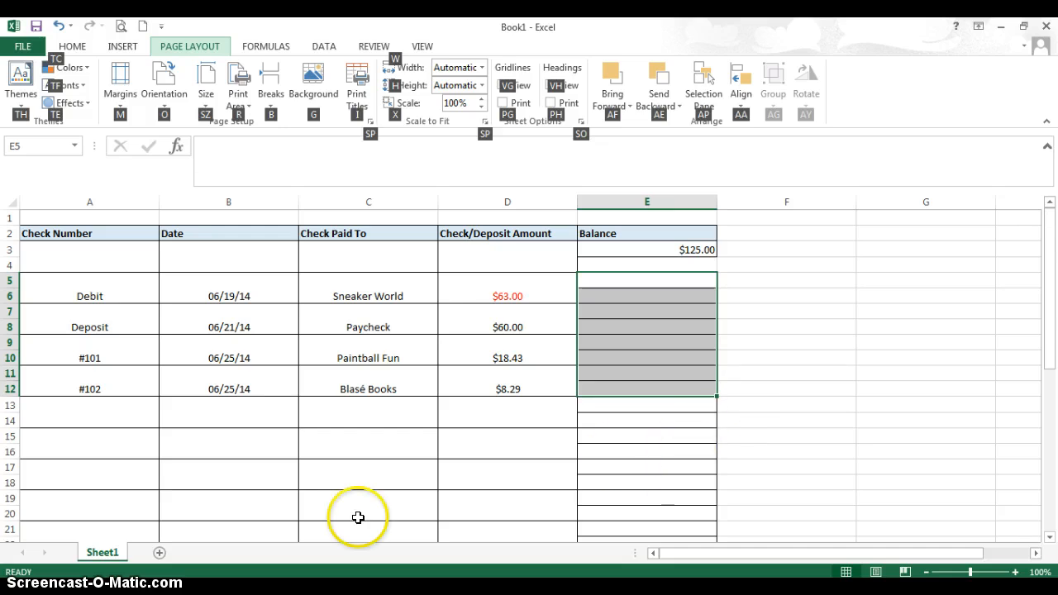
# Apply borders to the empty balance cell E4.
pyautogui.click(645, 291)
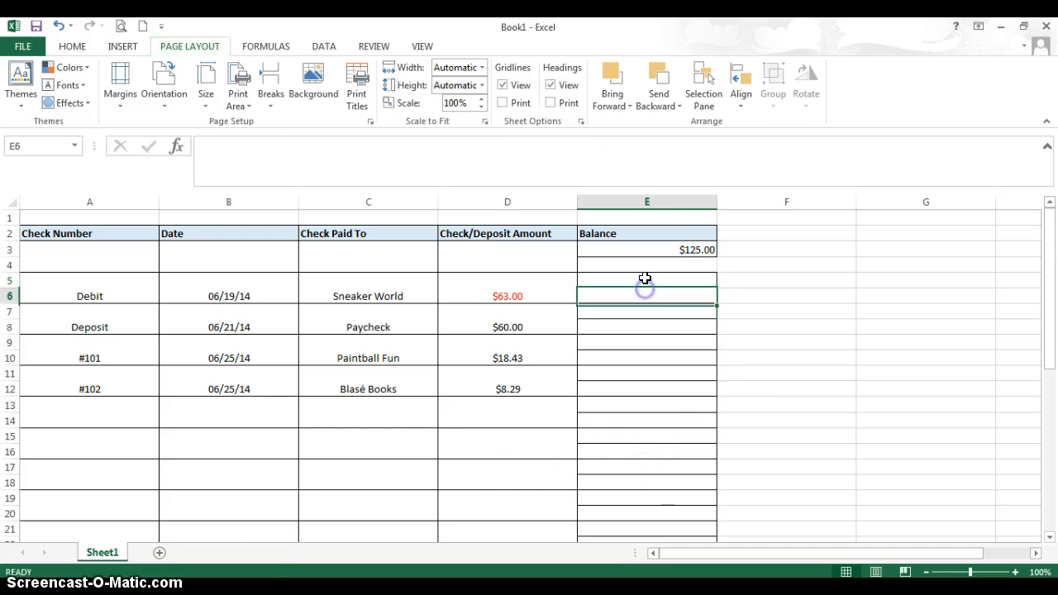
pyautogui.click(644, 264)
pyautogui.click(87, 47)
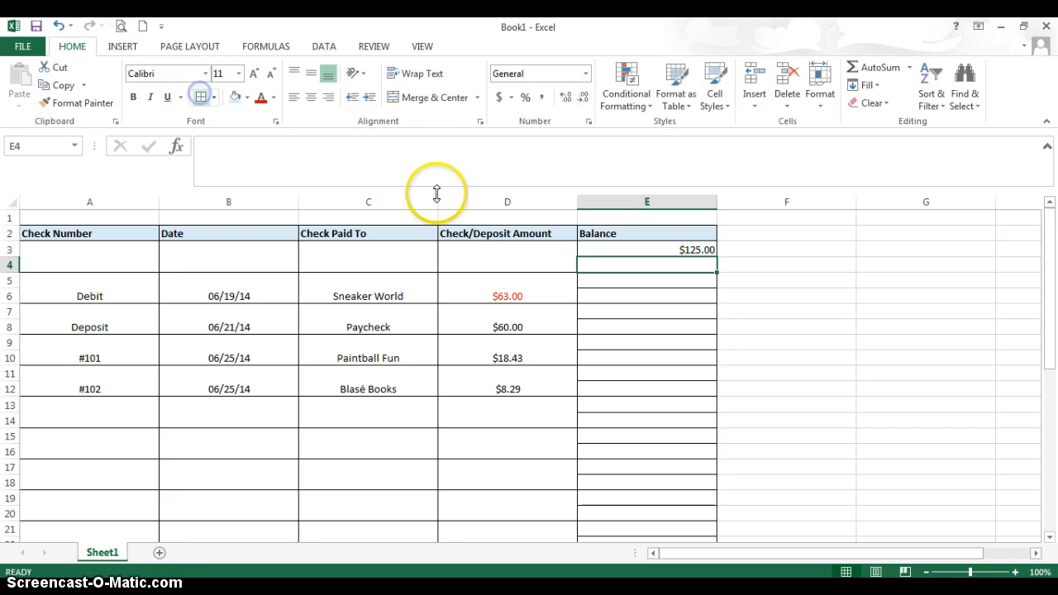
# Clear the starting balance from E3 and enter 125 in E4 instead.
pyautogui.click(662, 250)
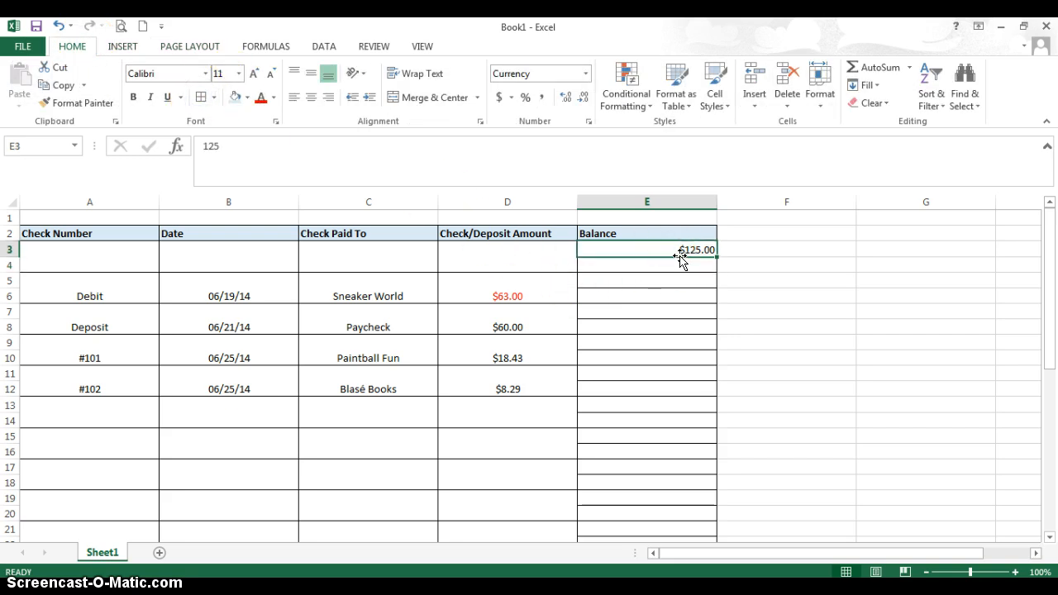
pyautogui.moveTo(680, 258); pyautogui.dragTo(679, 258)
pyautogui.click(239, 147)
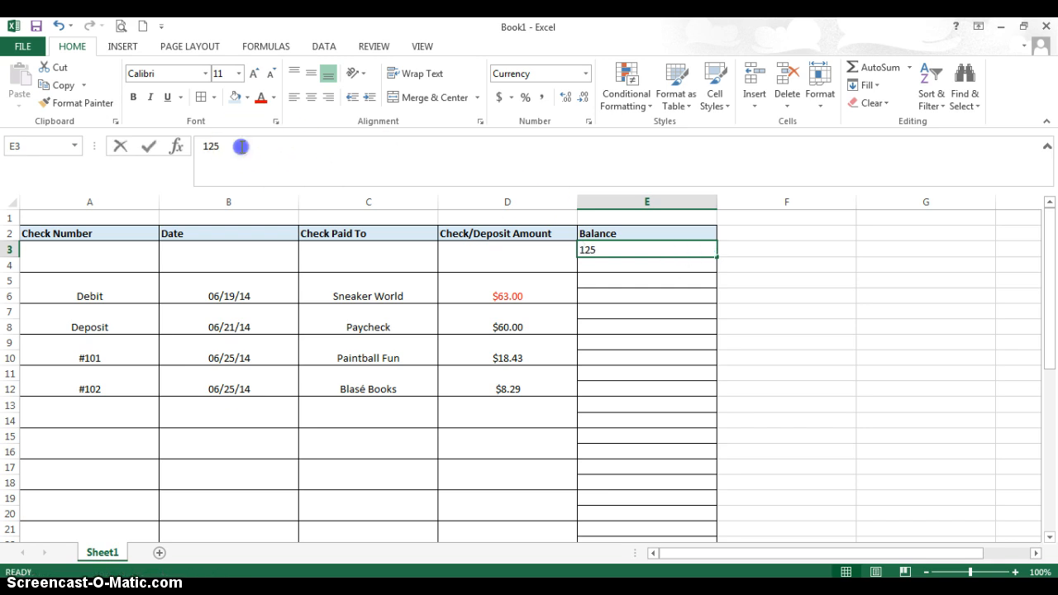
pyautogui.doubleClick(594, 249)
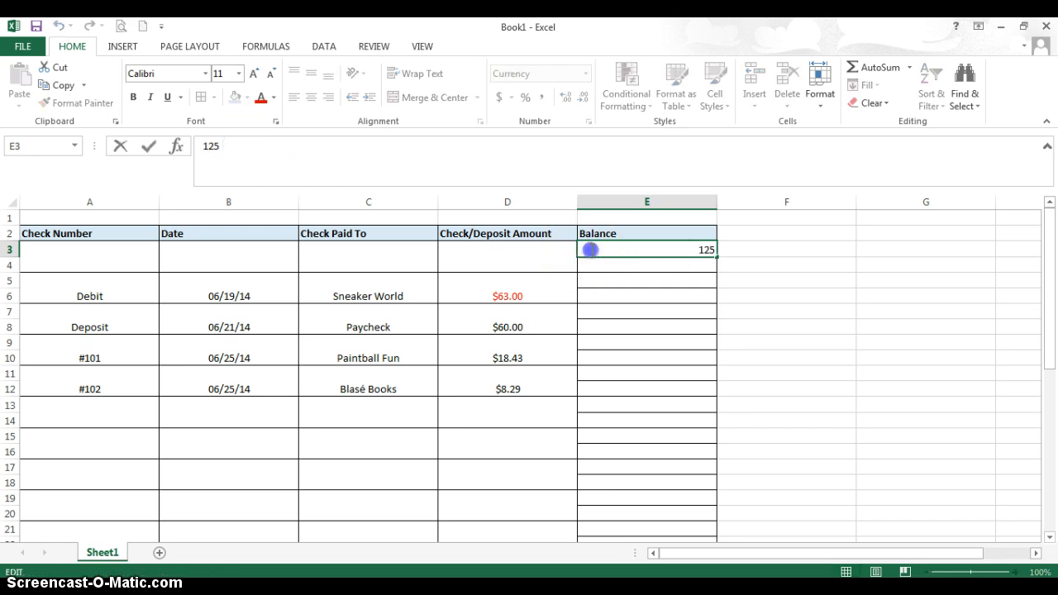
pyautogui.moveTo(638, 248); pyautogui.dragTo(713, 248)
pyautogui.press('BackSpace')
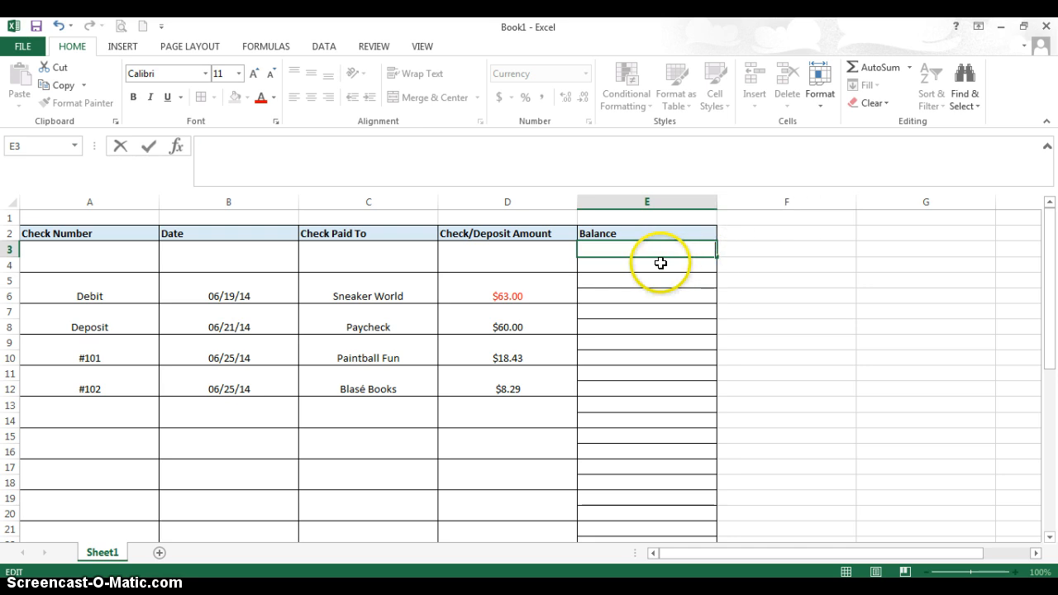
pyautogui.press('Return')
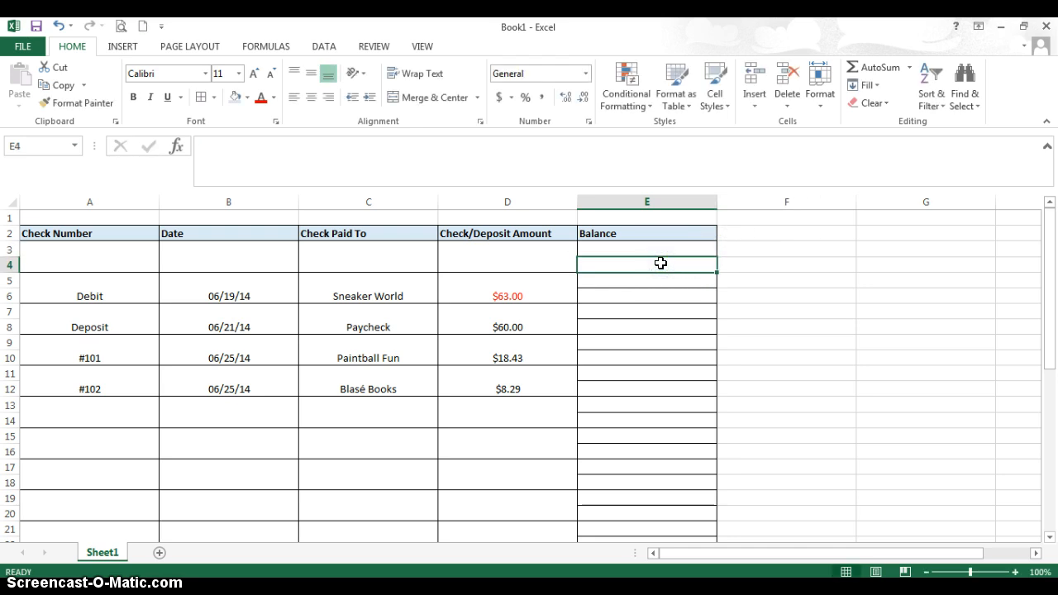
pyautogui.write('125')
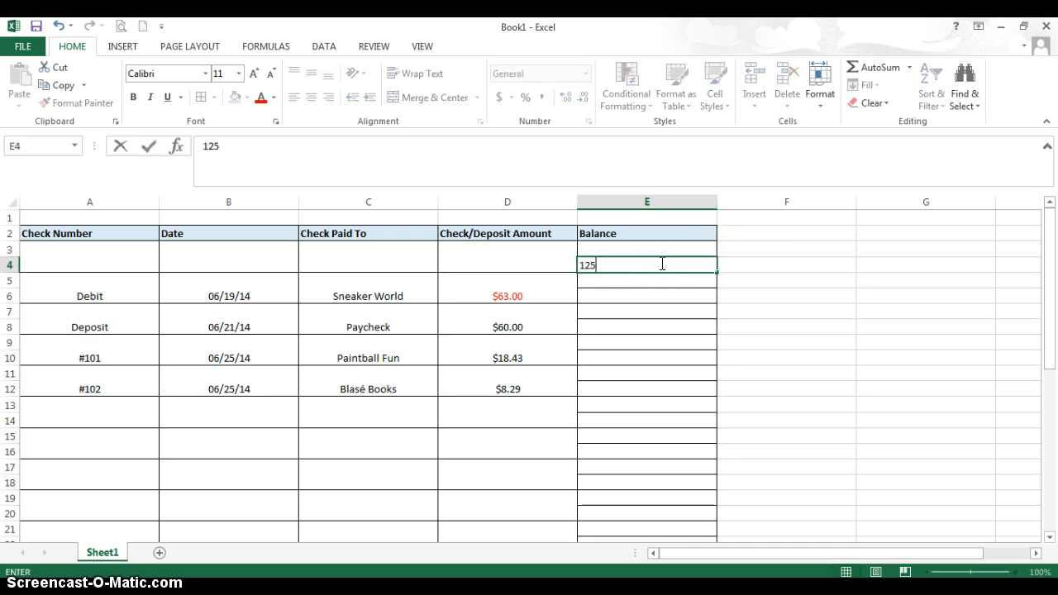
pyautogui.press('Return')
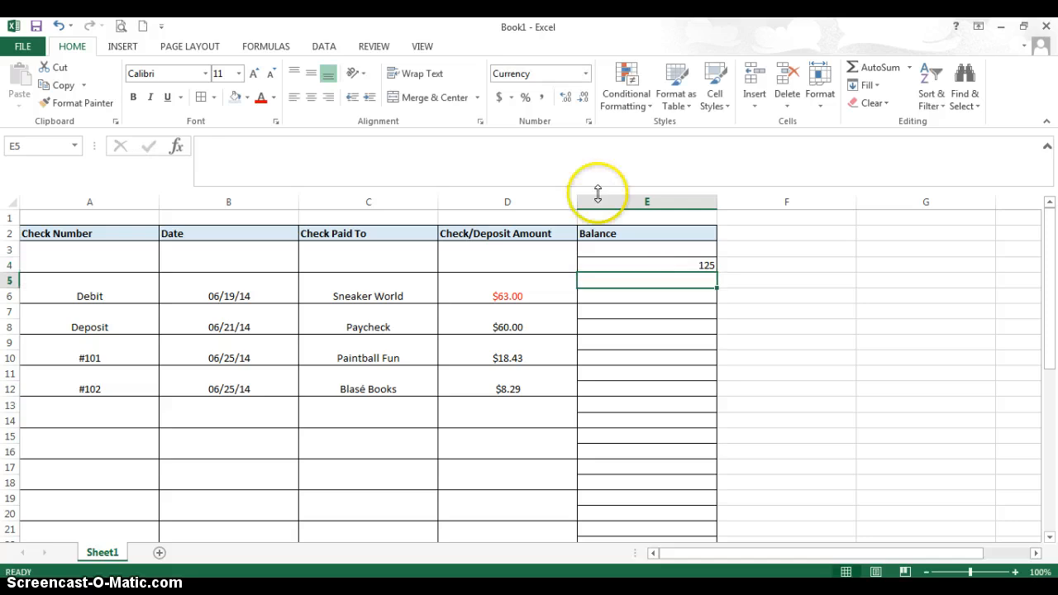
# Format E4 as Currency with the $ symbol, two decimal places and negative numbers in red without a minus sign.
pyautogui.click(702, 266)
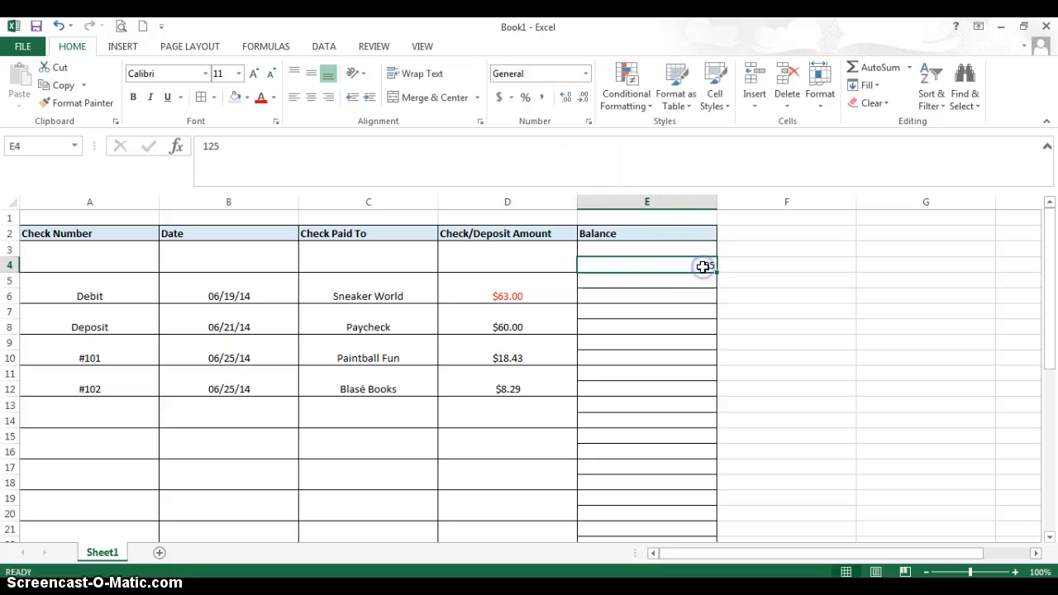
pyautogui.click(819, 94)
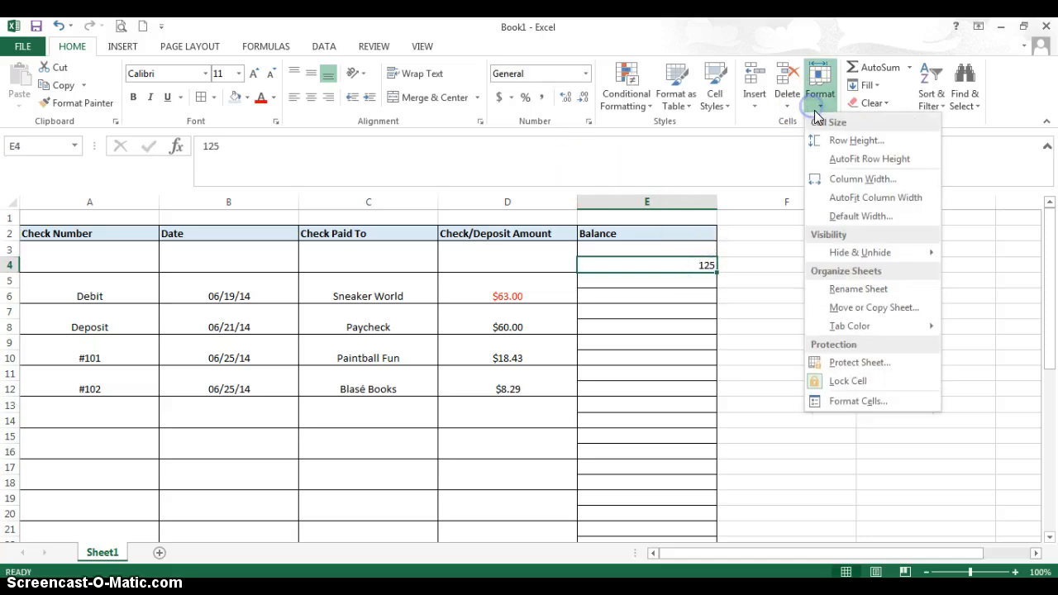
pyautogui.click(855, 402)
pyautogui.click(96, 184)
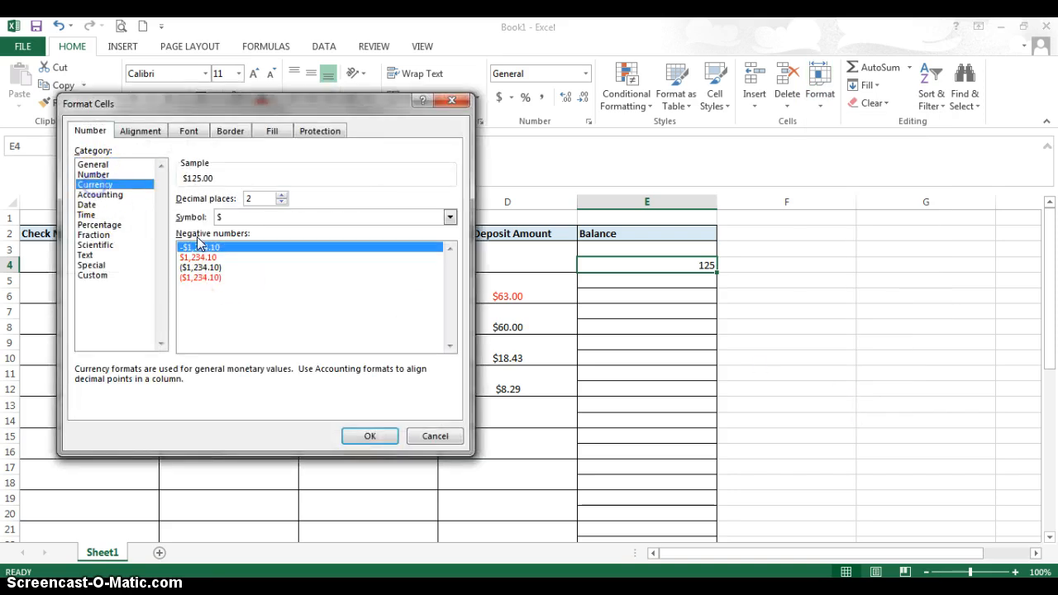
pyautogui.click(192, 257)
pyautogui.click(369, 436)
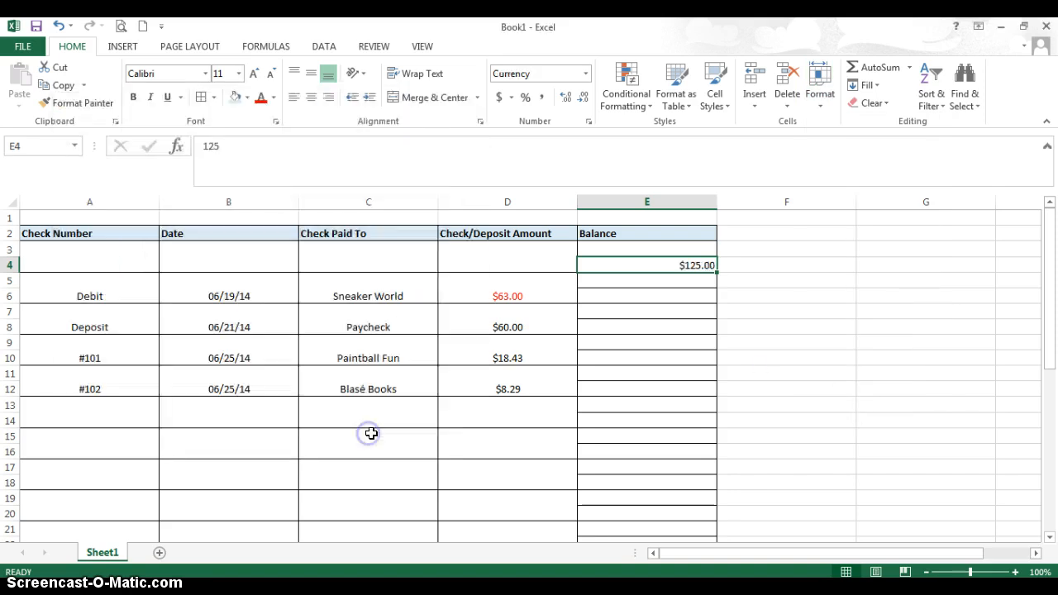
# Link E5 to the Sneaker World amount with the formula =d5.
pyautogui.click(608, 286)
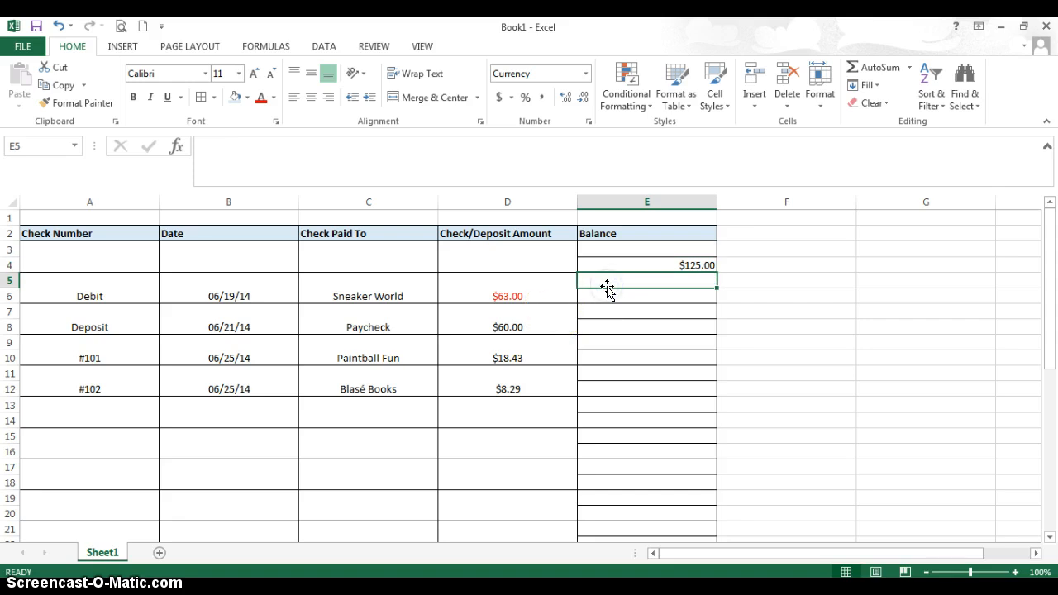
pyautogui.write('=')
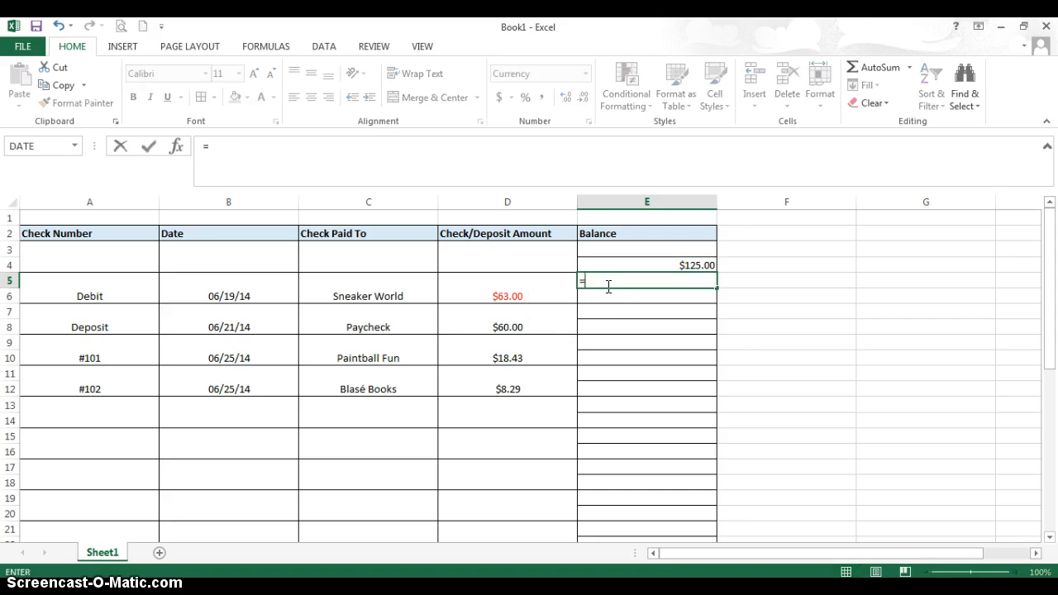
pyautogui.write('d5')
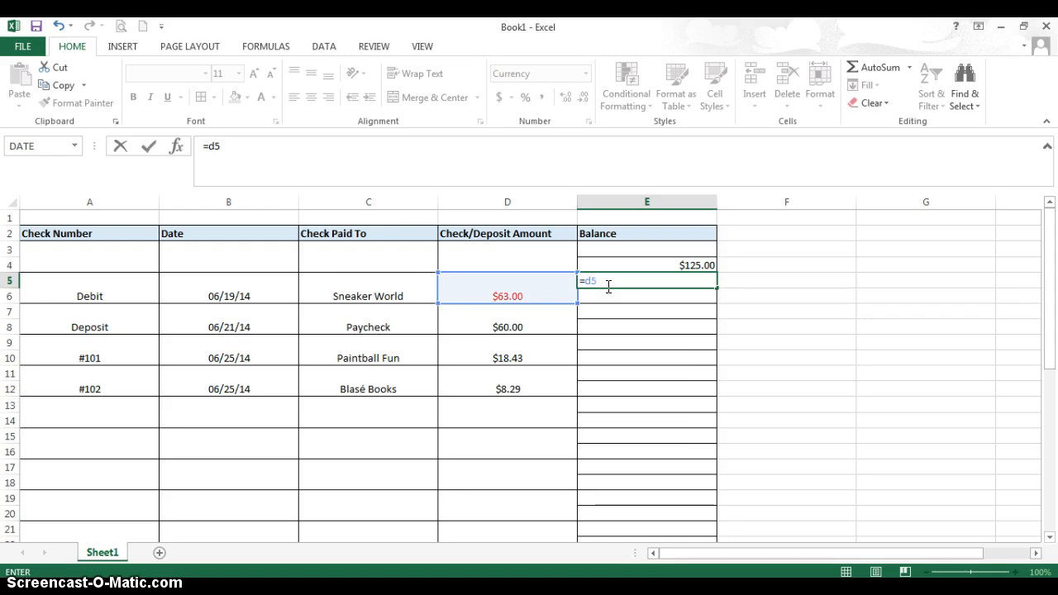
pyautogui.press('Return')
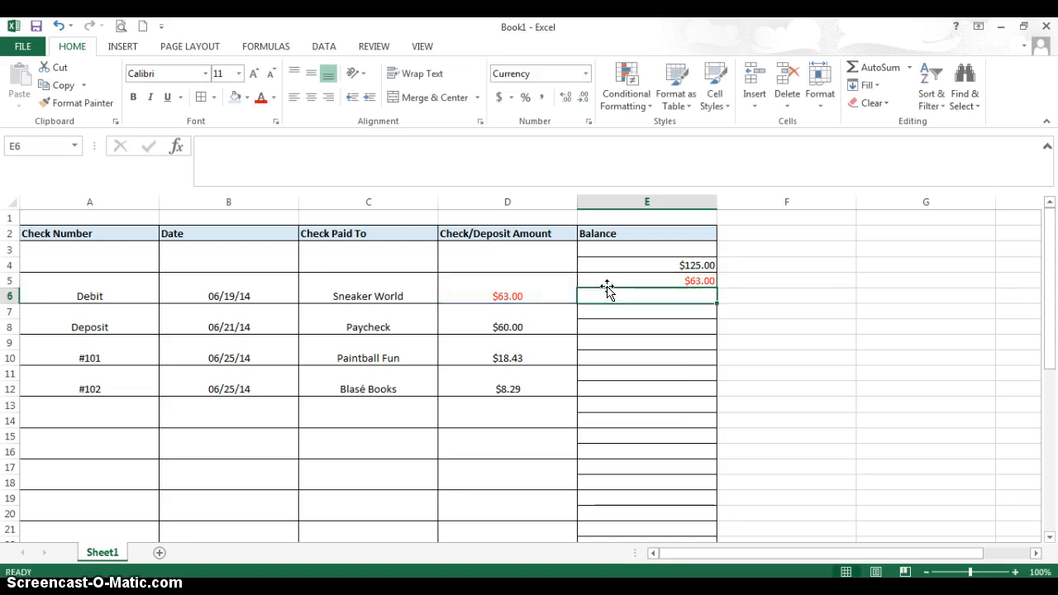
# Calculate the balance after the Sneaker World debit in E6 with the formula =E4+E5.
pyautogui.click(605, 295)
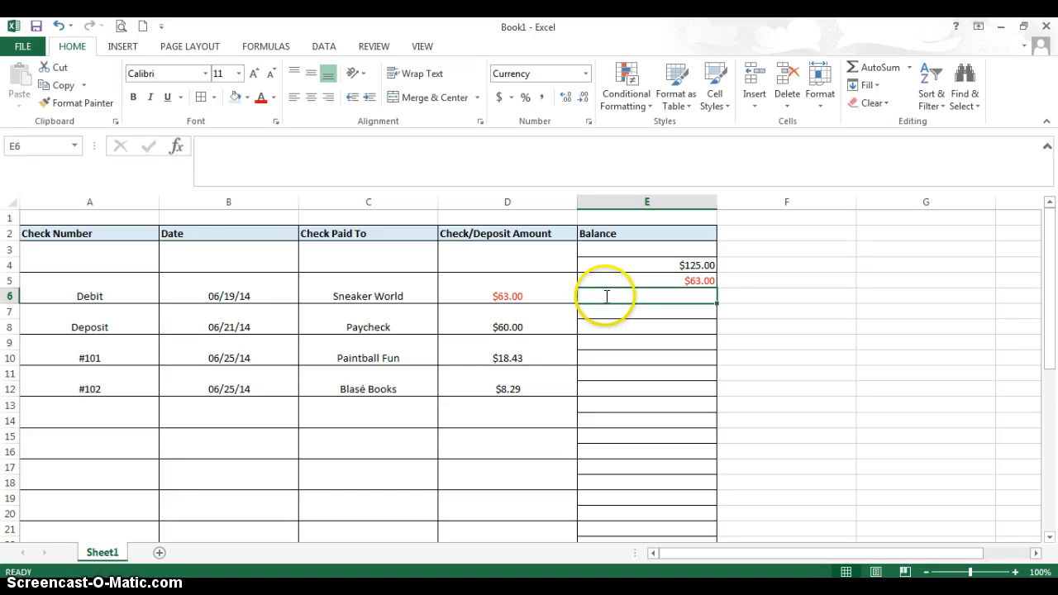
pyautogui.write('=')
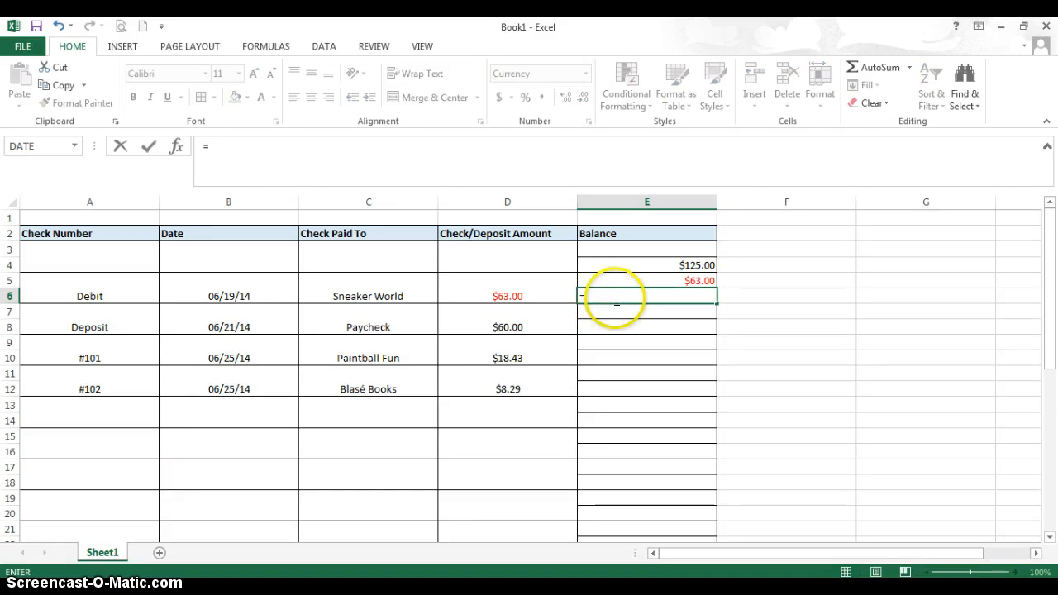
pyautogui.click(674, 264)
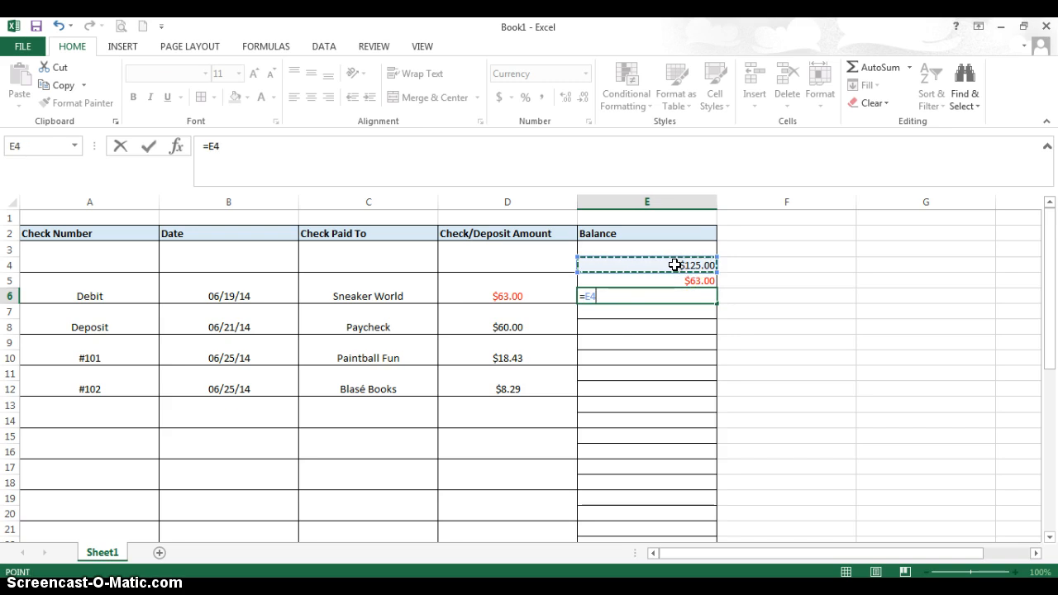
pyautogui.write('+')
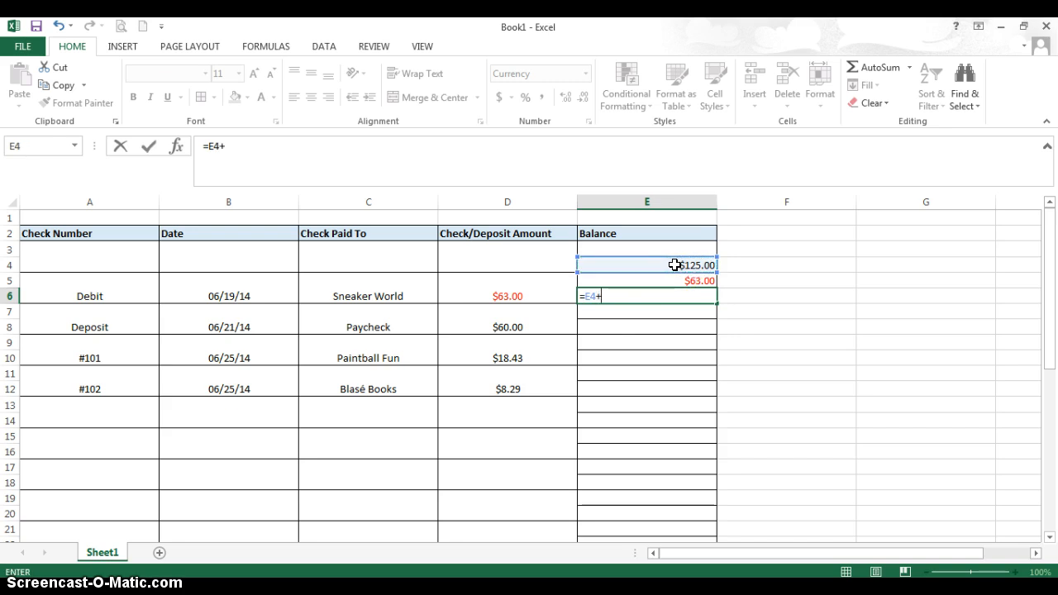
pyautogui.click(694, 281)
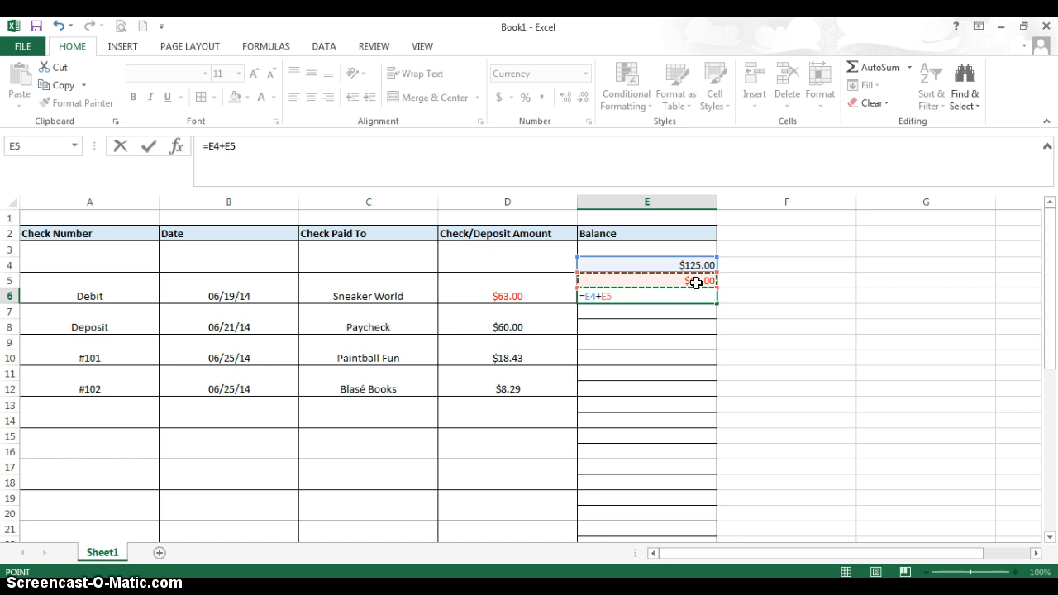
pyautogui.press('Return')
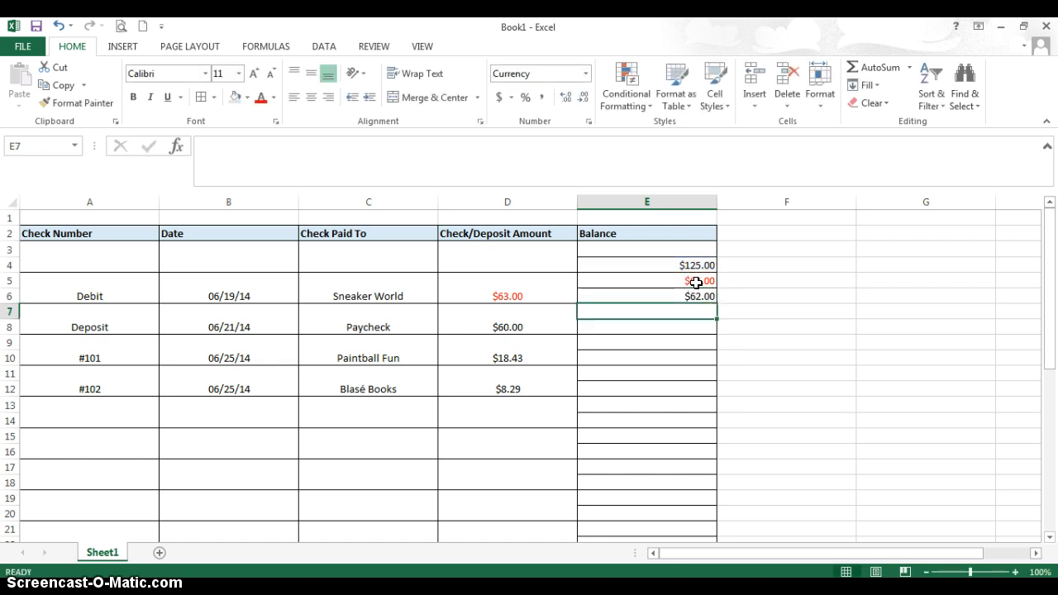
# Review the starting balance in E4 and the formulas in E5 and E6.
pyautogui.click(672, 265)
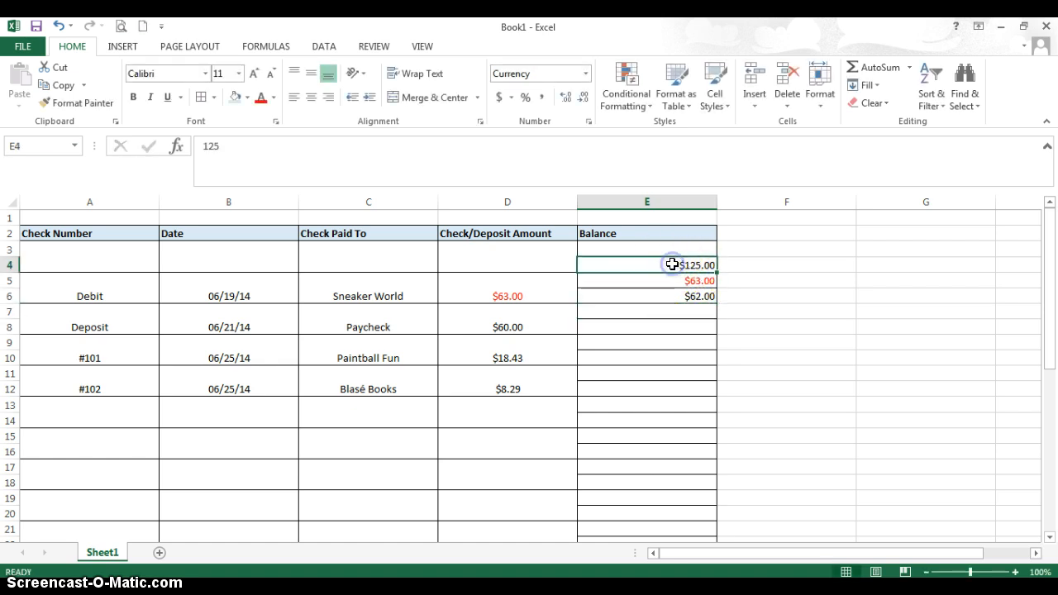
pyautogui.click(675, 281)
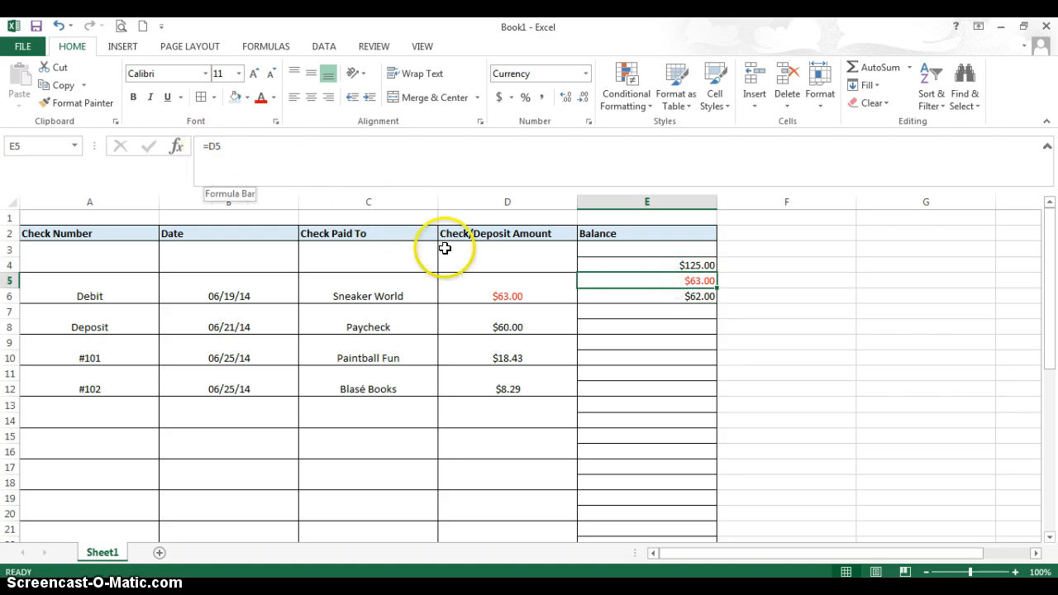
pyautogui.click(635, 296)
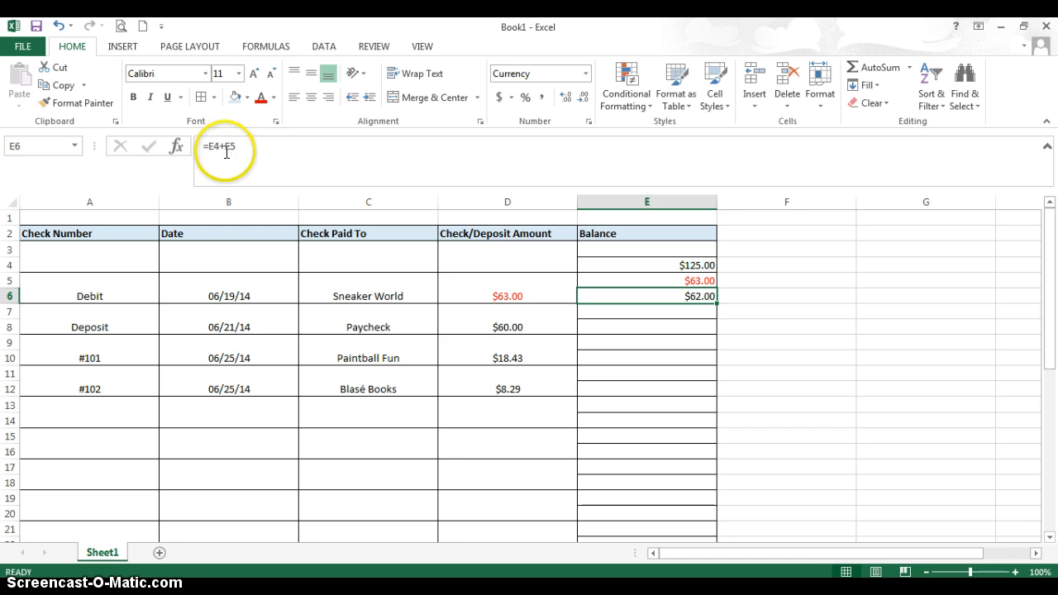
pyautogui.click(683, 308)
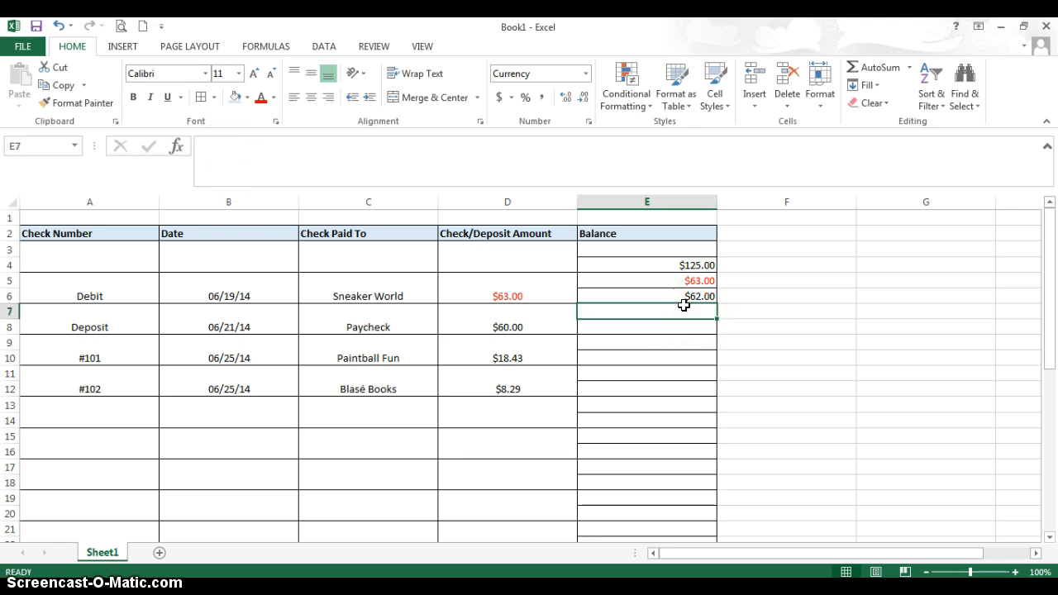
# Fill the formulas in E5:E6 down the Balance column through E42.
pyautogui.click(701, 280)
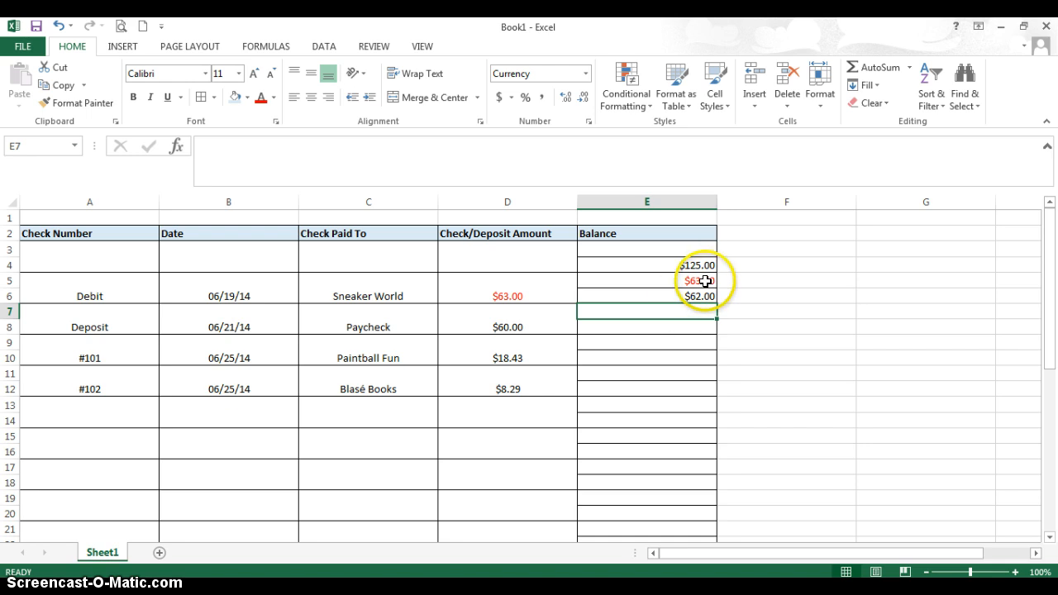
pyautogui.moveTo(714, 286); pyautogui.dragTo(699, 293)
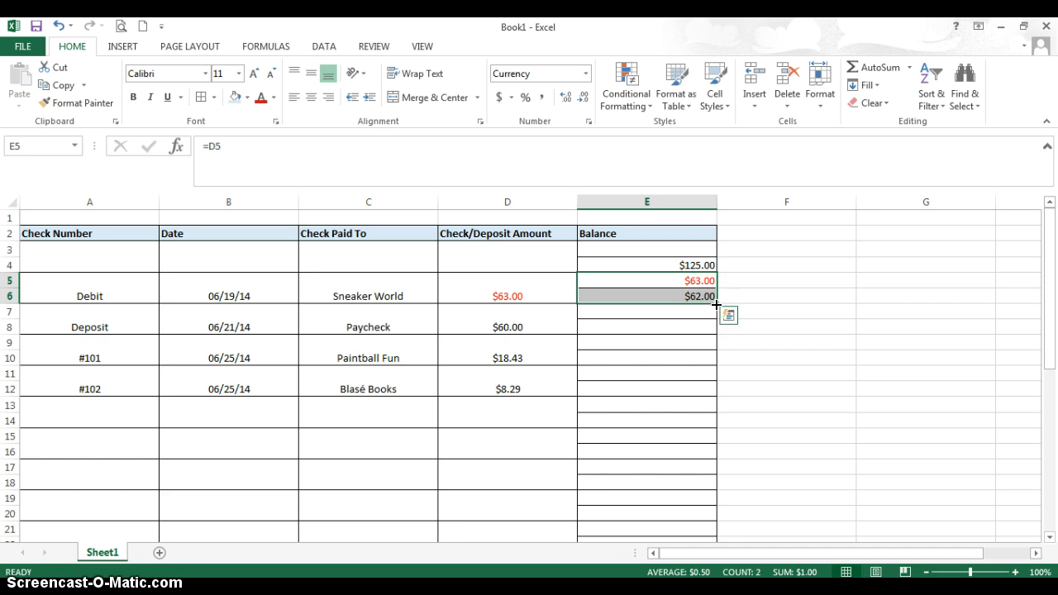
pyautogui.moveTo(715, 303); pyautogui.dragTo(696, 519)
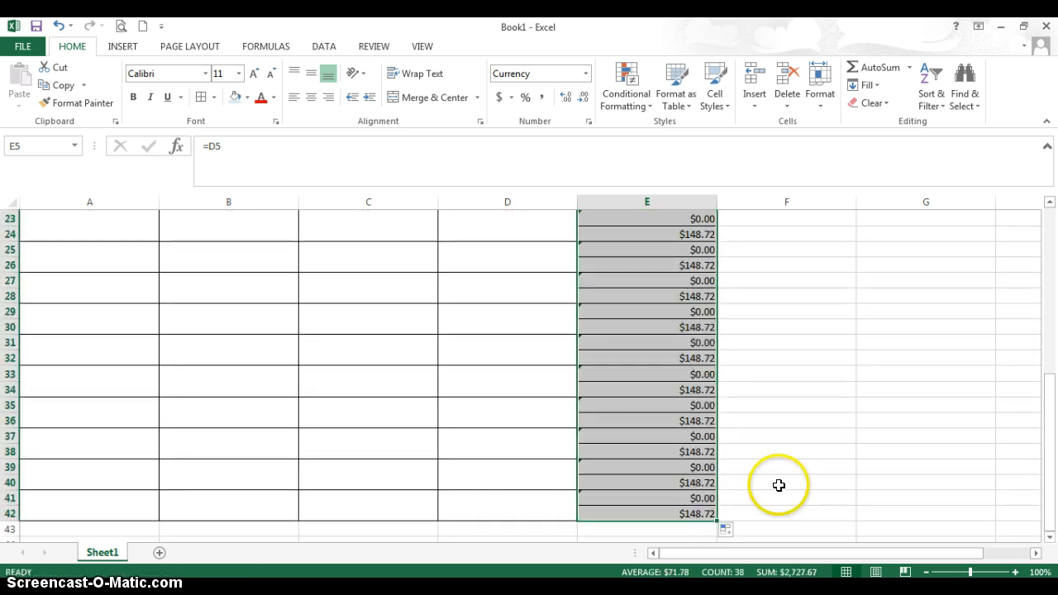
# Examine the filled Balance column and the formulas in its last balance cells, such as E40 and E34.
pyautogui.scroll(6, 778, 484)
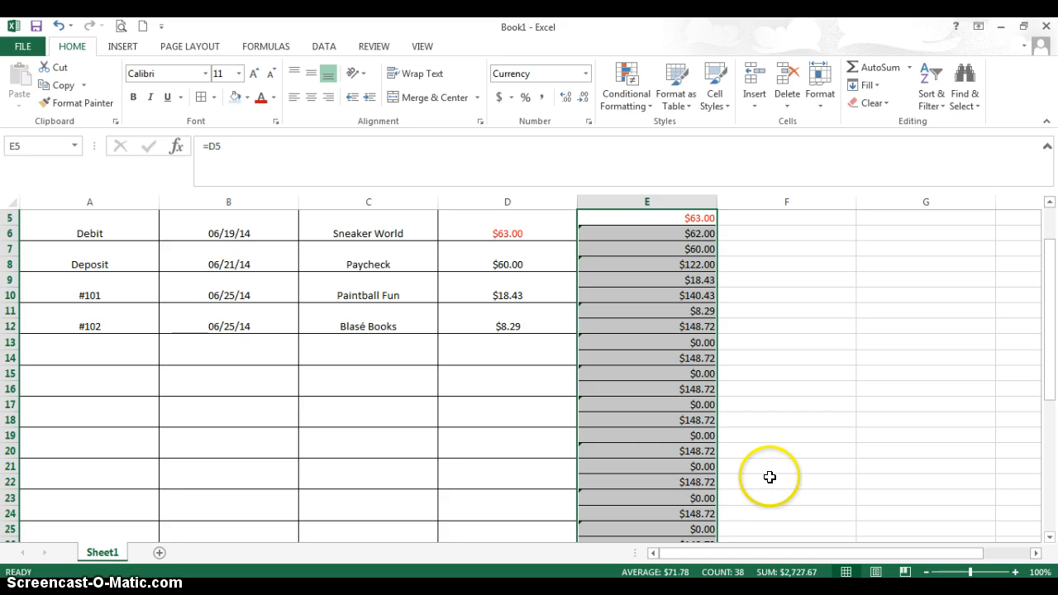
pyautogui.scroll(-7, 767, 476)
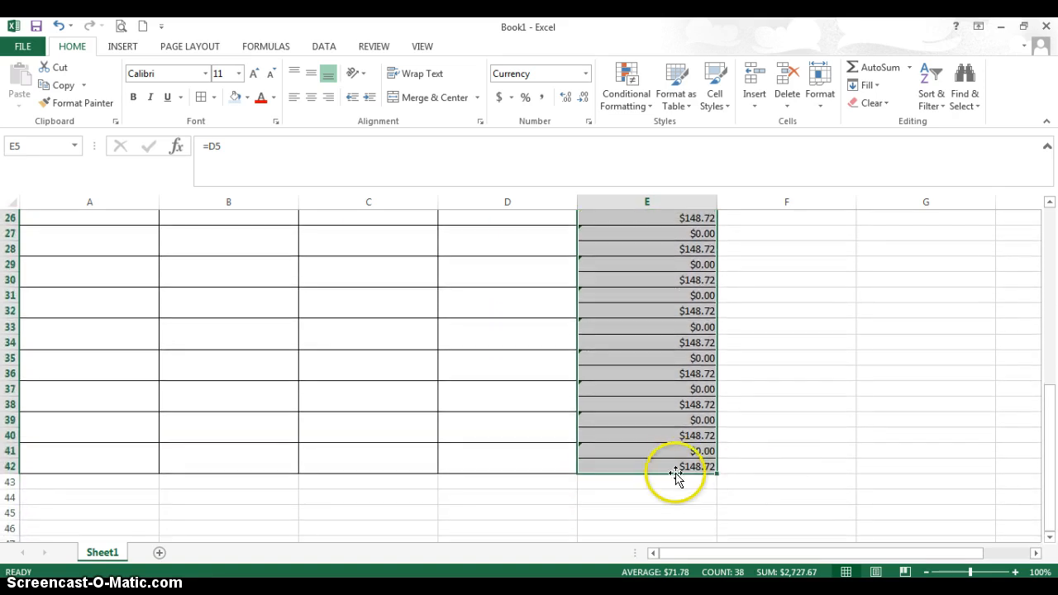
pyautogui.click(695, 466)
pyautogui.click(681, 435)
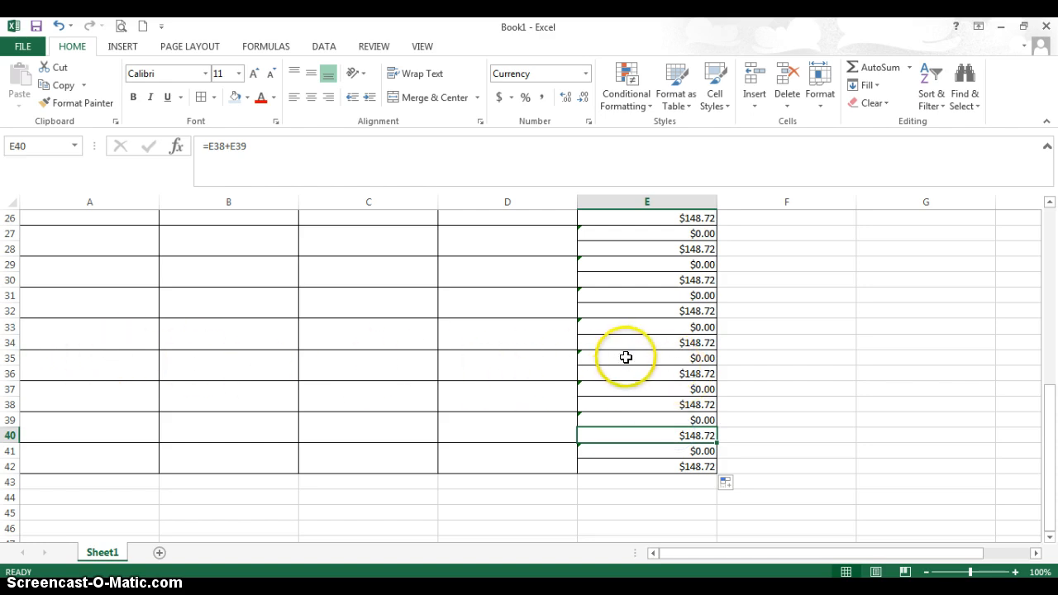
pyautogui.click(705, 372)
pyautogui.click(702, 342)
pyautogui.scroll(8, 702, 342)
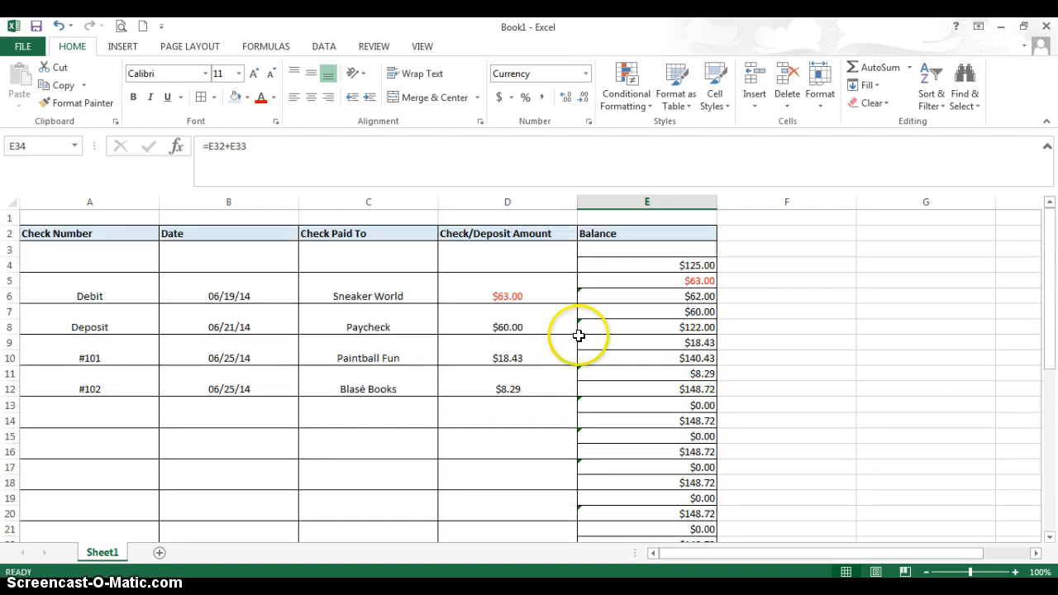
# Make the two check amounts negative: -18.43 for Paintball Fun in D9 and -8.29 for Blasé Books in D11.
pyautogui.click(484, 327)
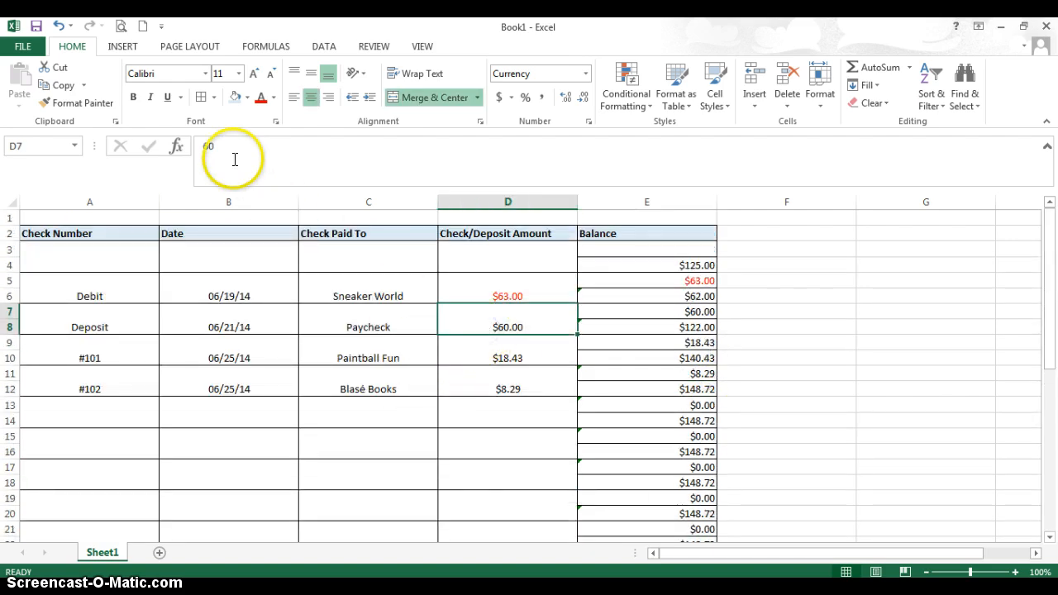
pyautogui.click(492, 358)
pyautogui.click(211, 147)
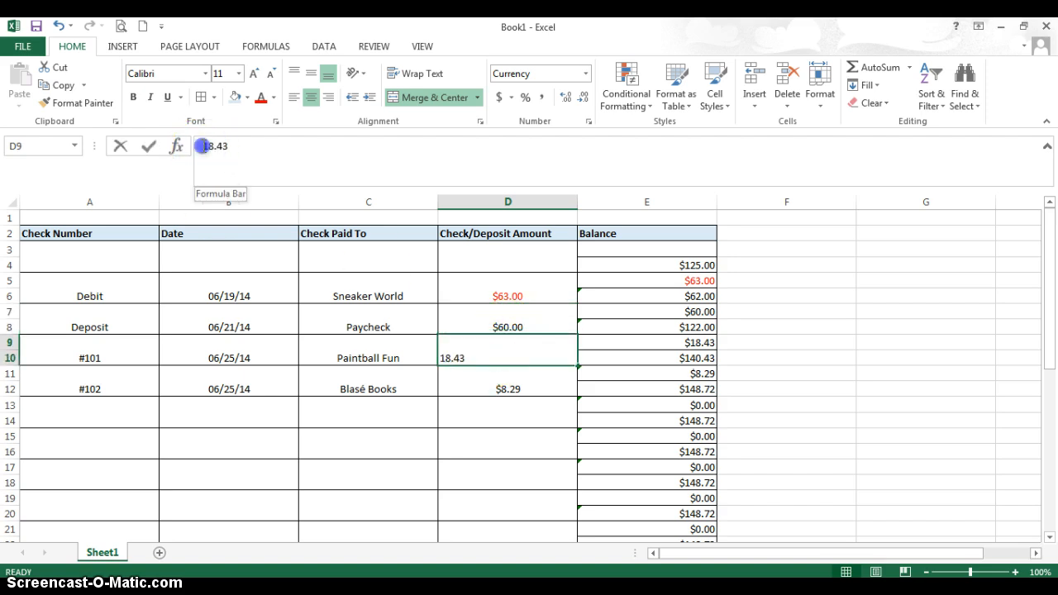
pyautogui.write('-')
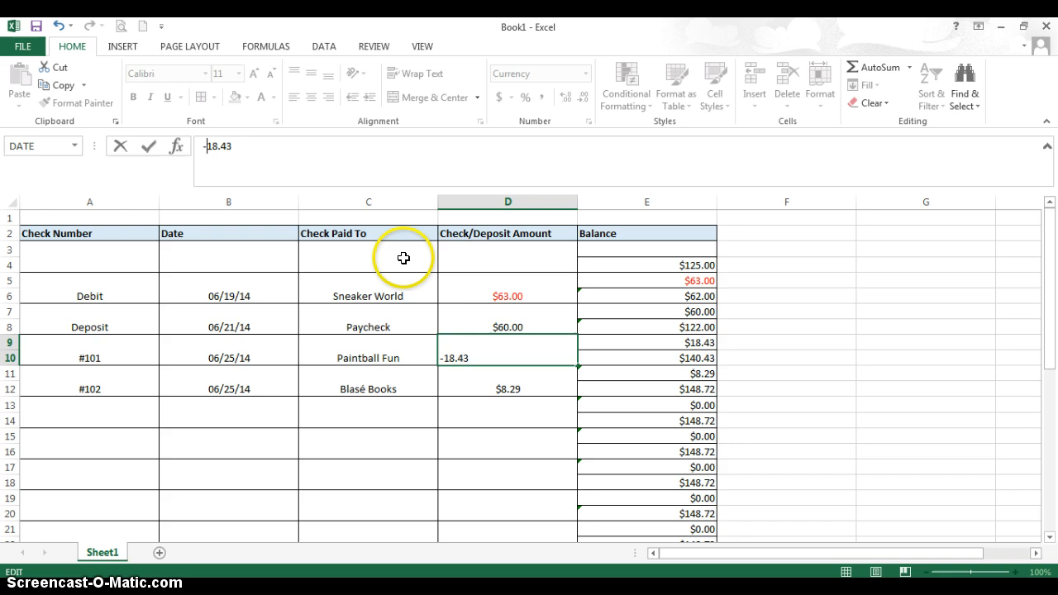
pyautogui.click(478, 401)
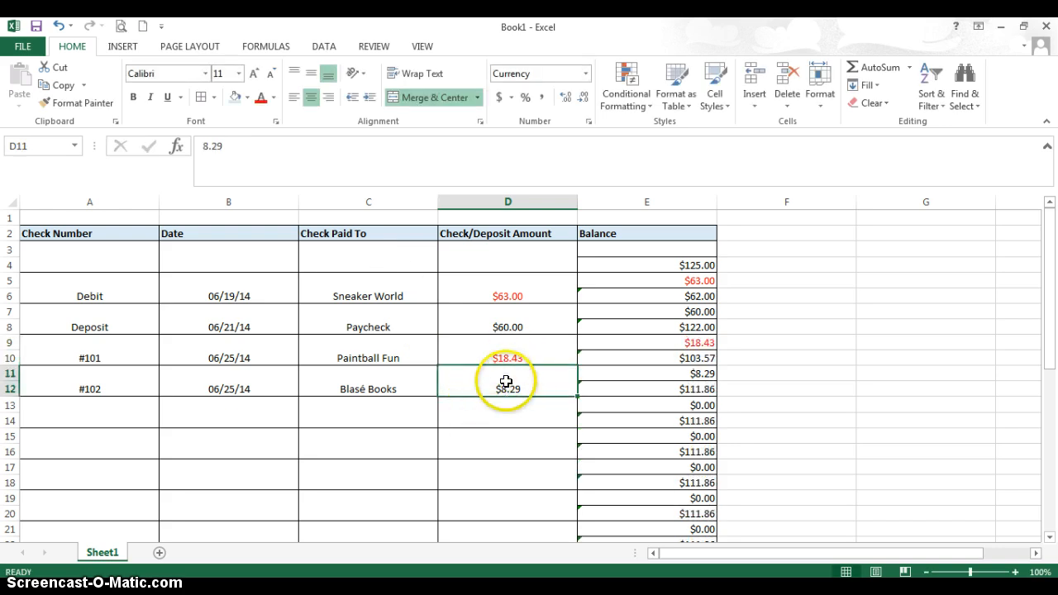
pyautogui.click(202, 146)
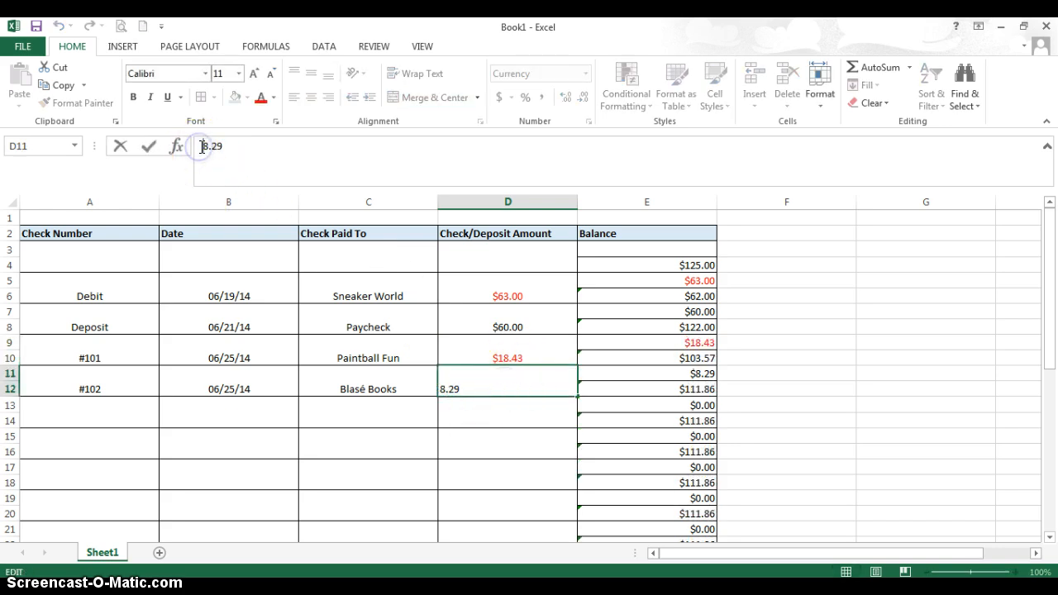
pyautogui.write('-')
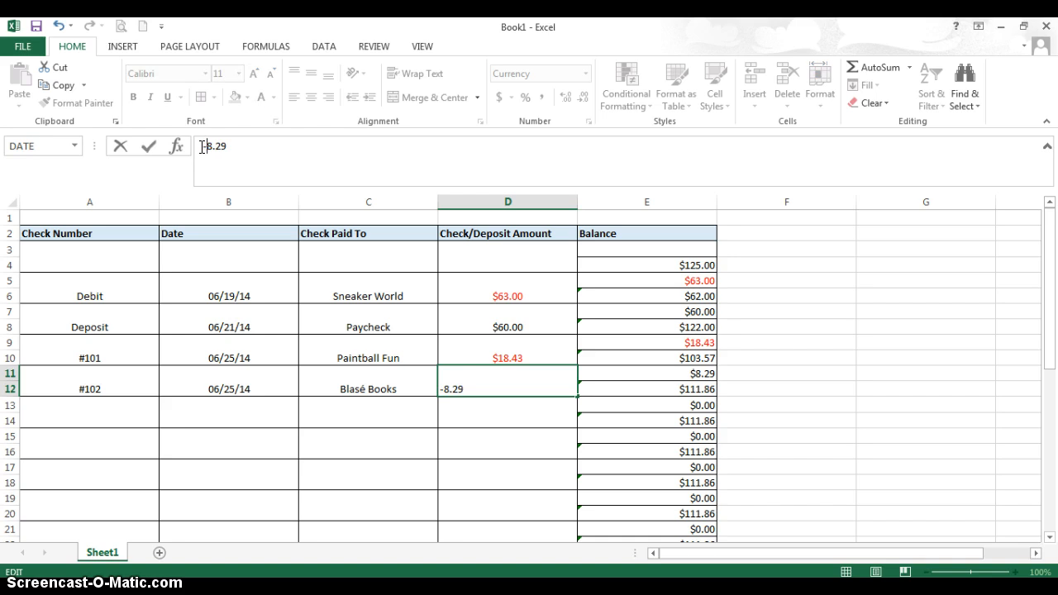
pyautogui.press('Return')
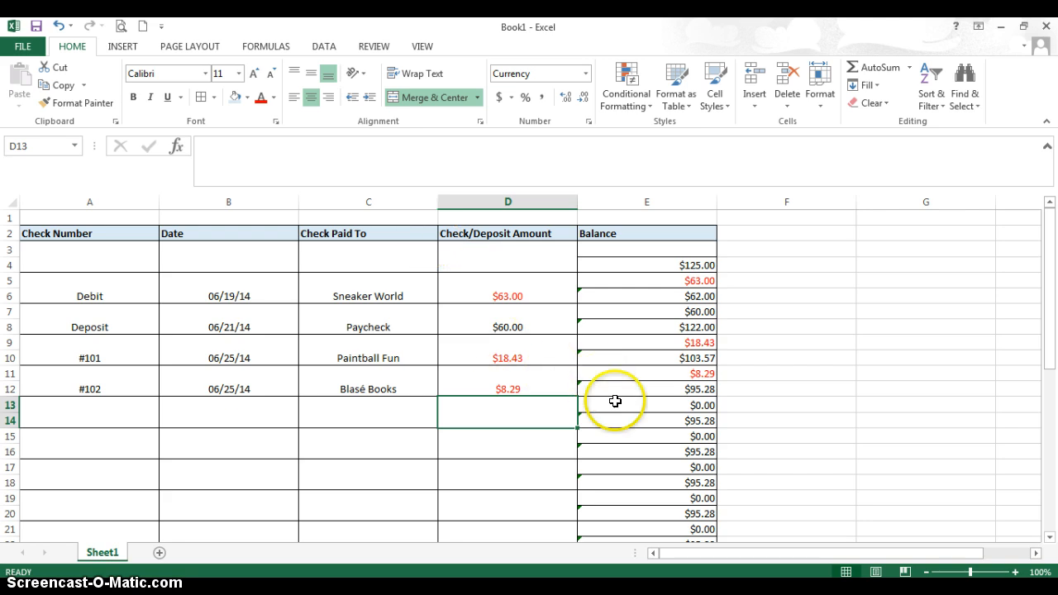
# Start a new register entry in row 13 with Withdrawal as the check number and June 25 as the date.
pyautogui.scroll(-2, 628, 413)
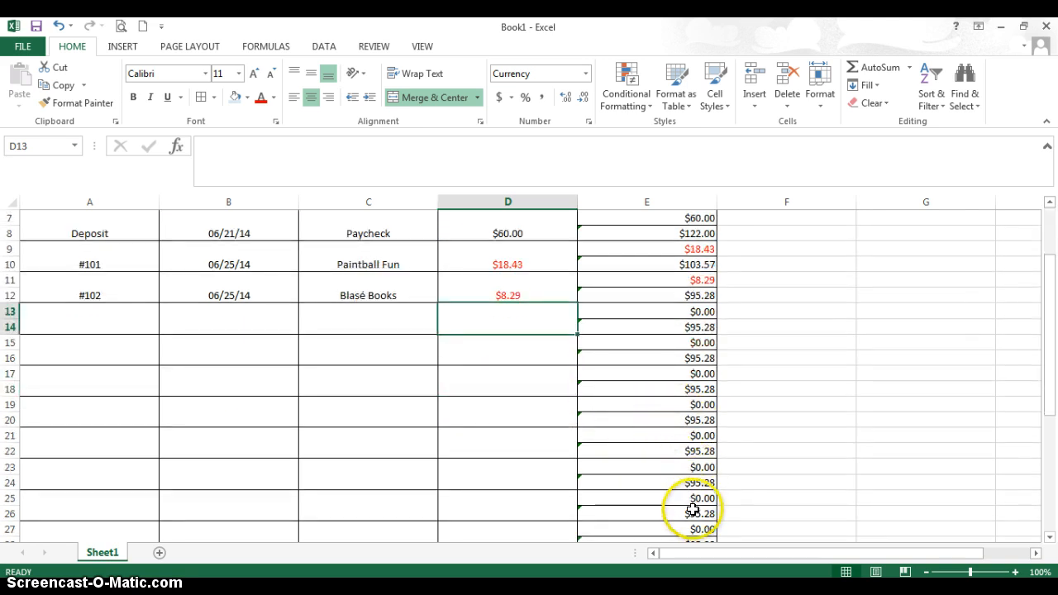
pyautogui.scroll(-4, 693, 509)
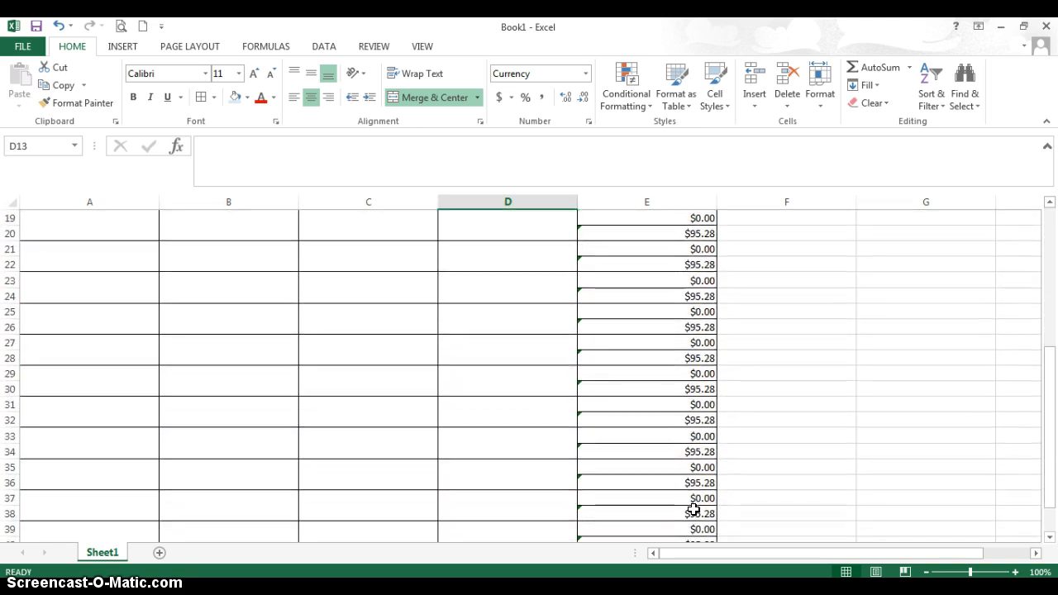
pyautogui.scroll(-1, 692, 509)
pyautogui.scroll(6, 687, 465)
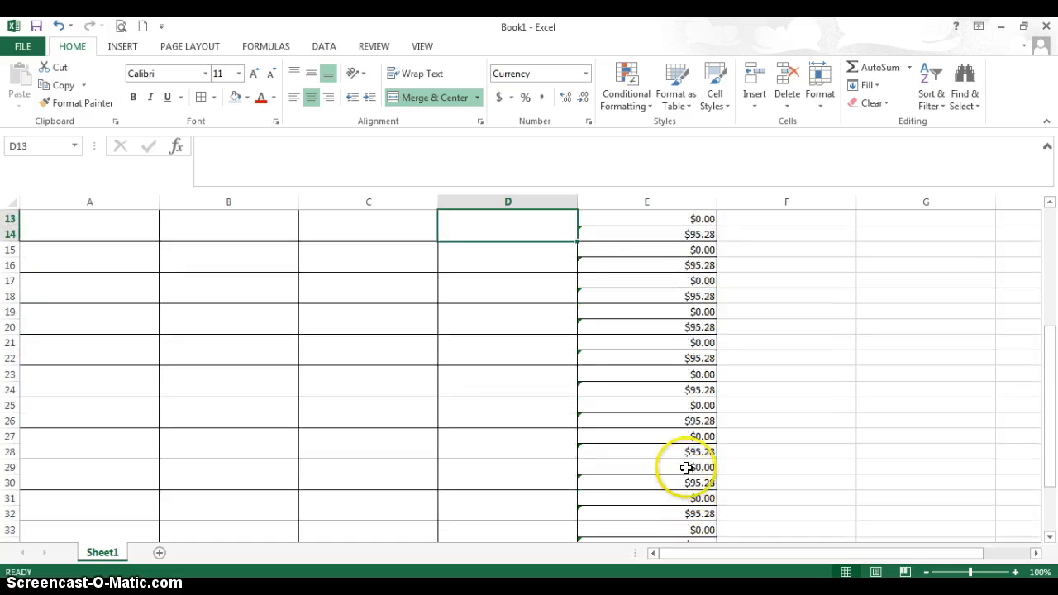
pyautogui.click(116, 367)
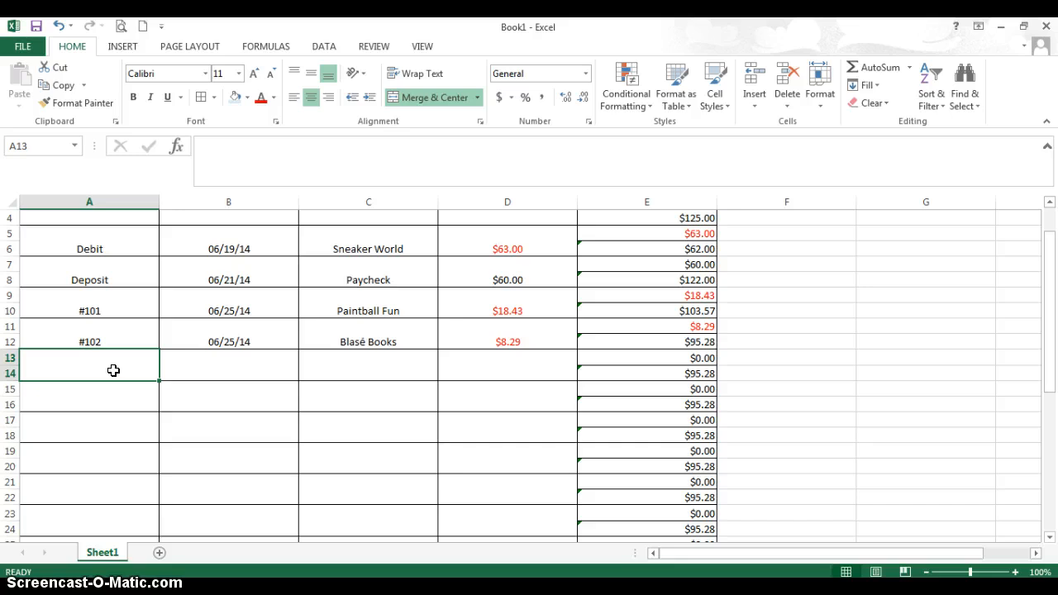
pyautogui.write('Withdrawal')
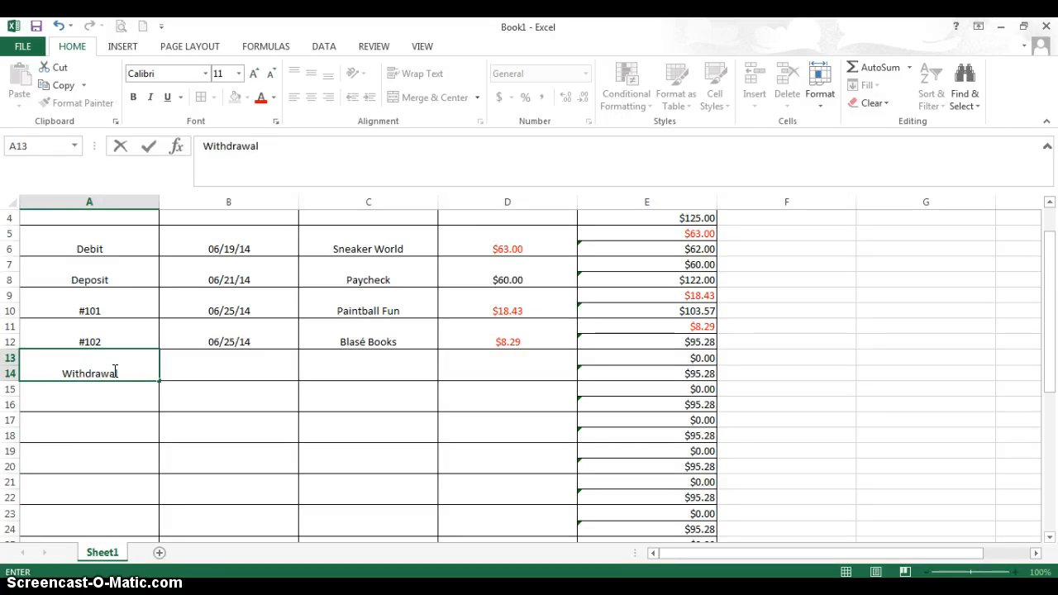
pyautogui.press('Tab')
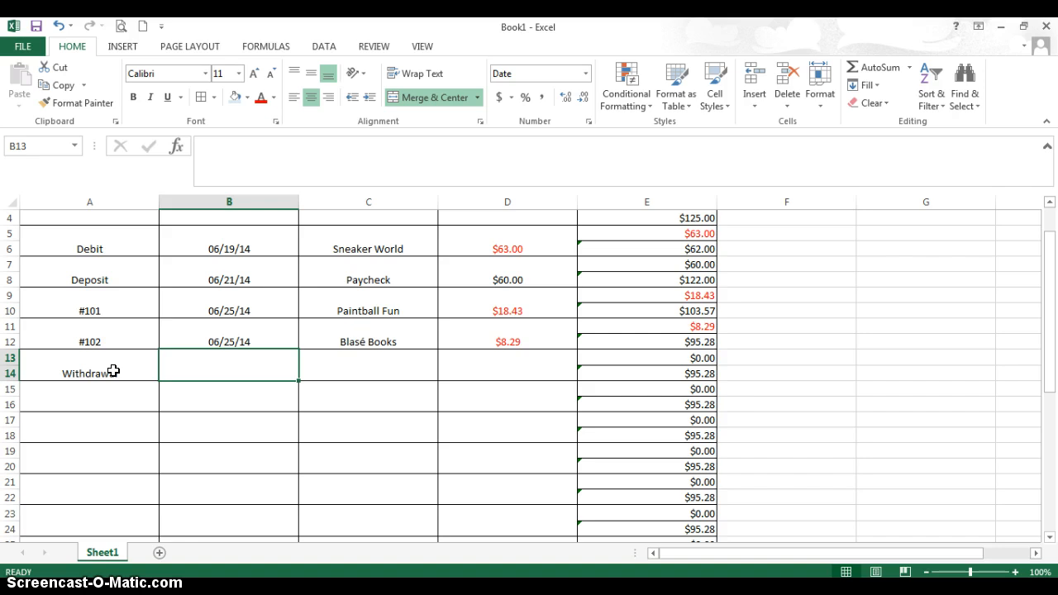
pyautogui.write('june 2')
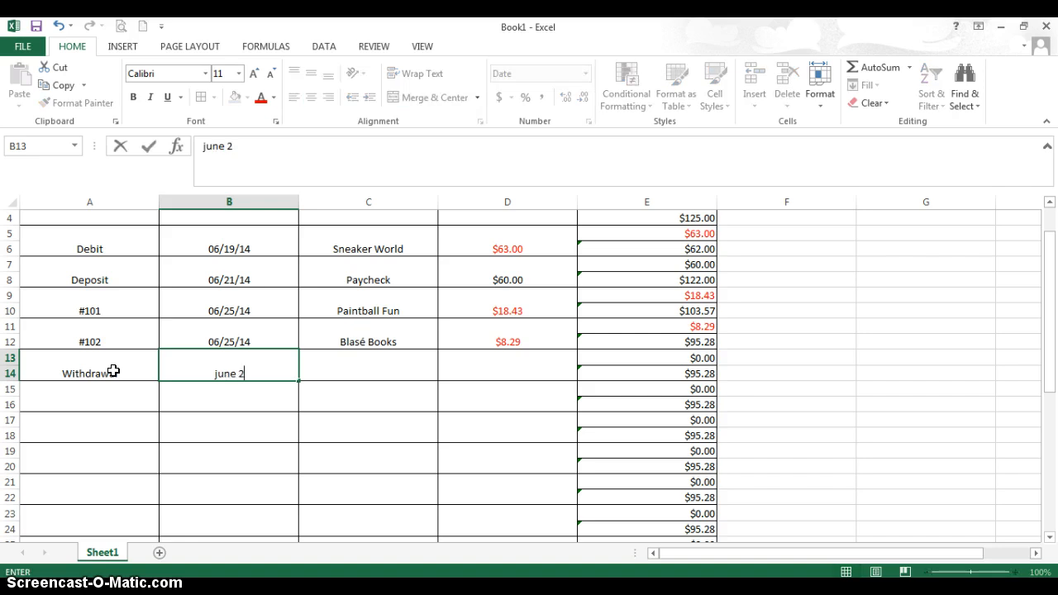
pyautogui.write('5')
pyautogui.press('Tab')
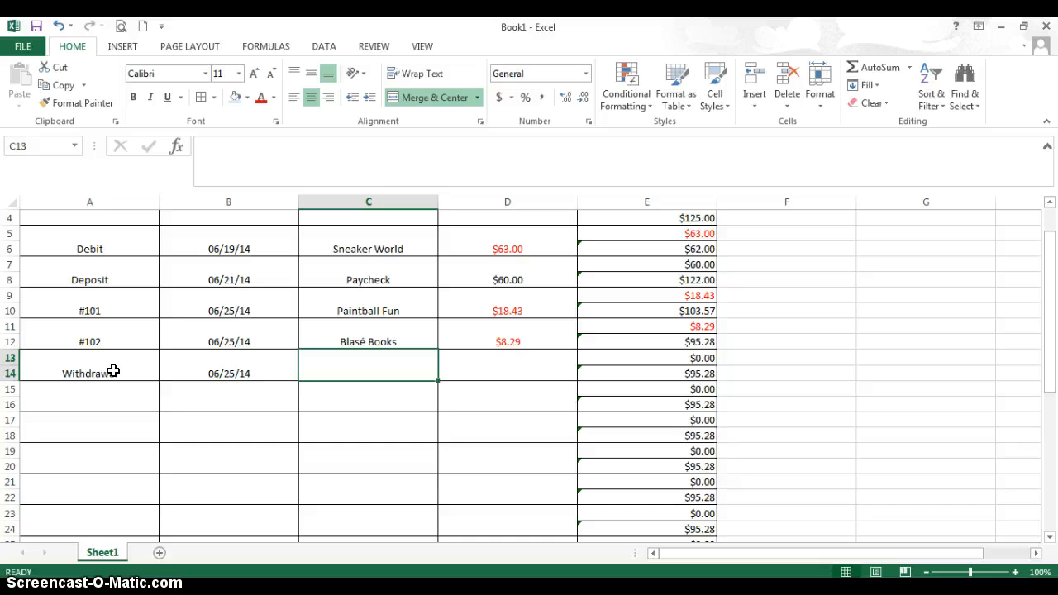
# Complete the withdrawal entry with ATM Commerce Bank in C13 and an amount of -30 in D13, and check its balance.
pyautogui.write('AY')
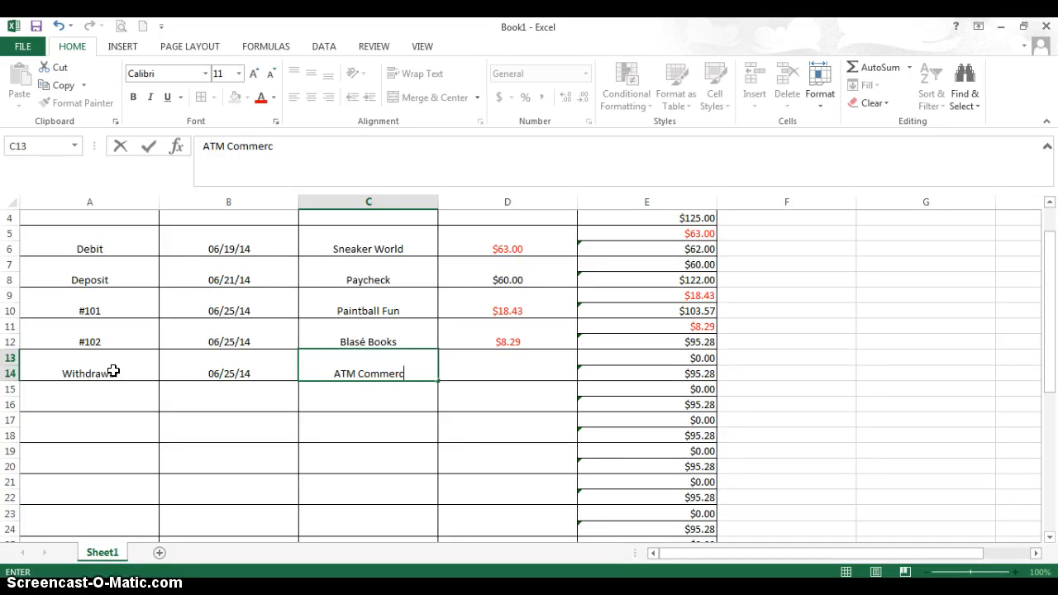
pyautogui.write('M Commerce Bank')
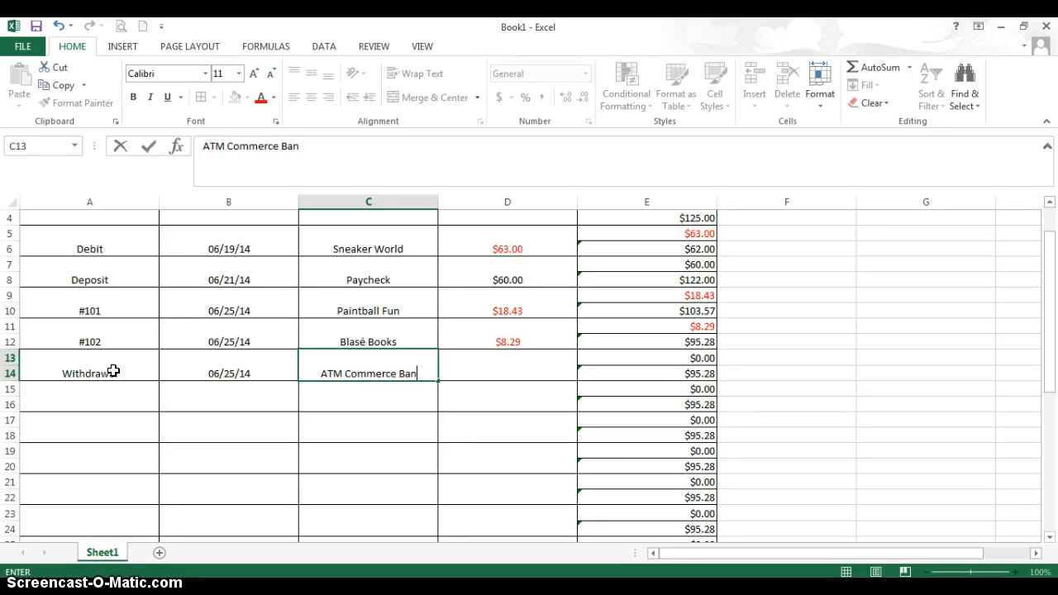
pyautogui.press('Tab')
pyautogui.write('-')
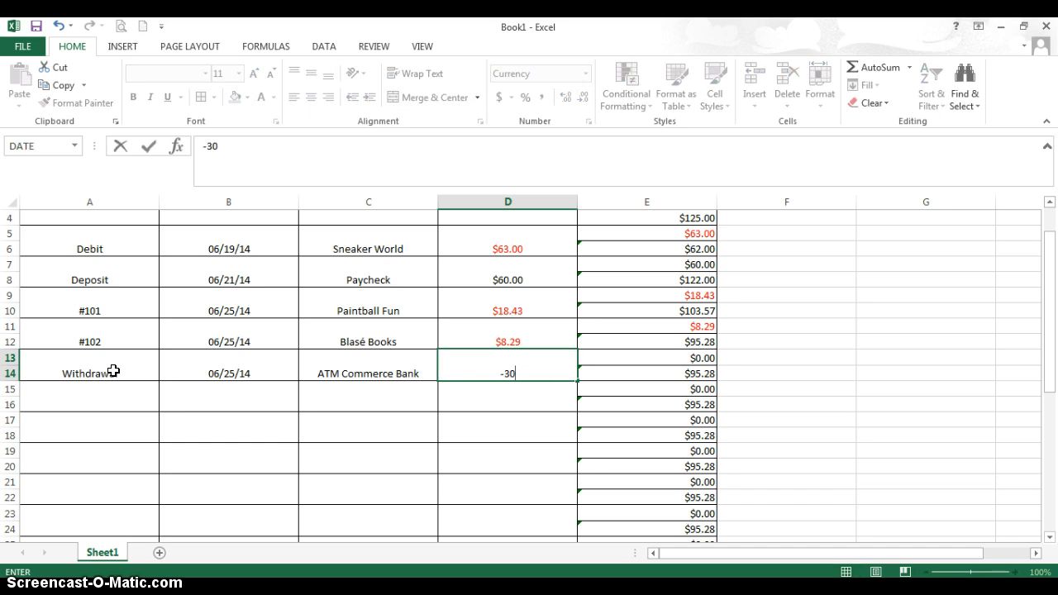
pyautogui.press('Return')
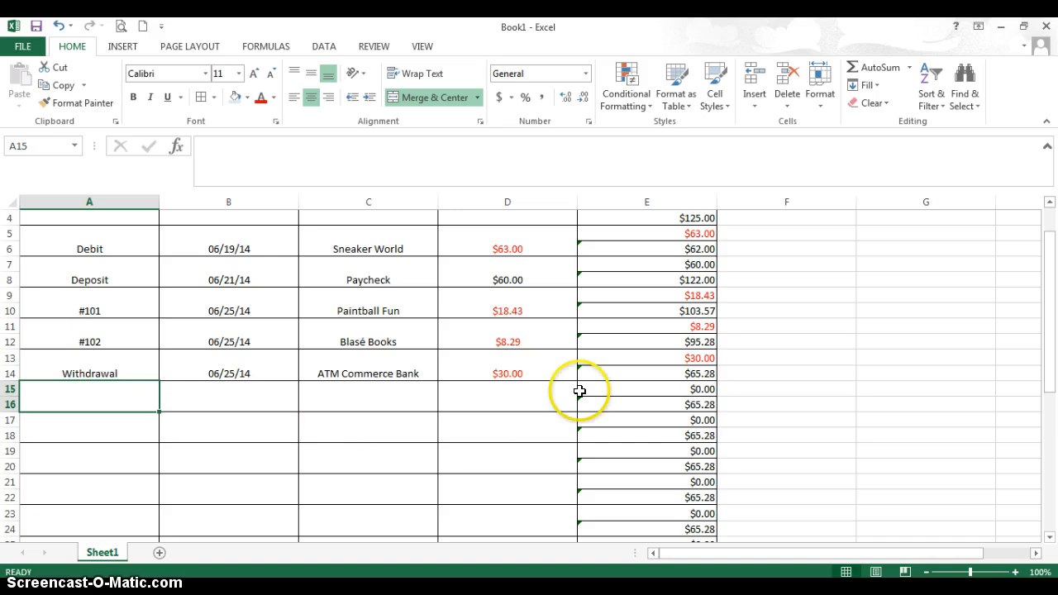
pyautogui.click(689, 374)
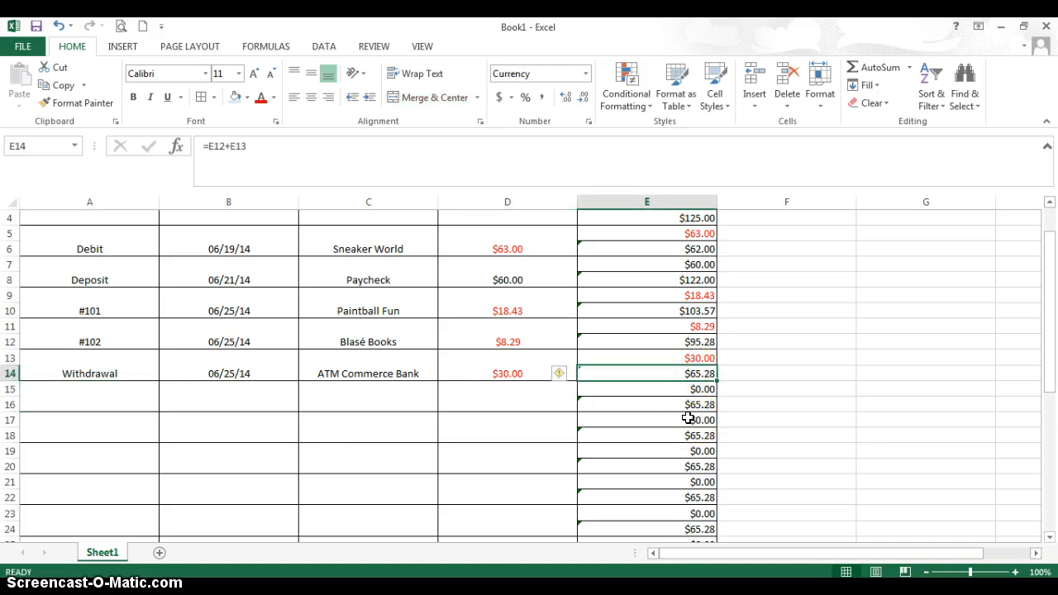
# Set the sheet's print area to A2:E42 in Page Setup.
pyautogui.click(89, 401)
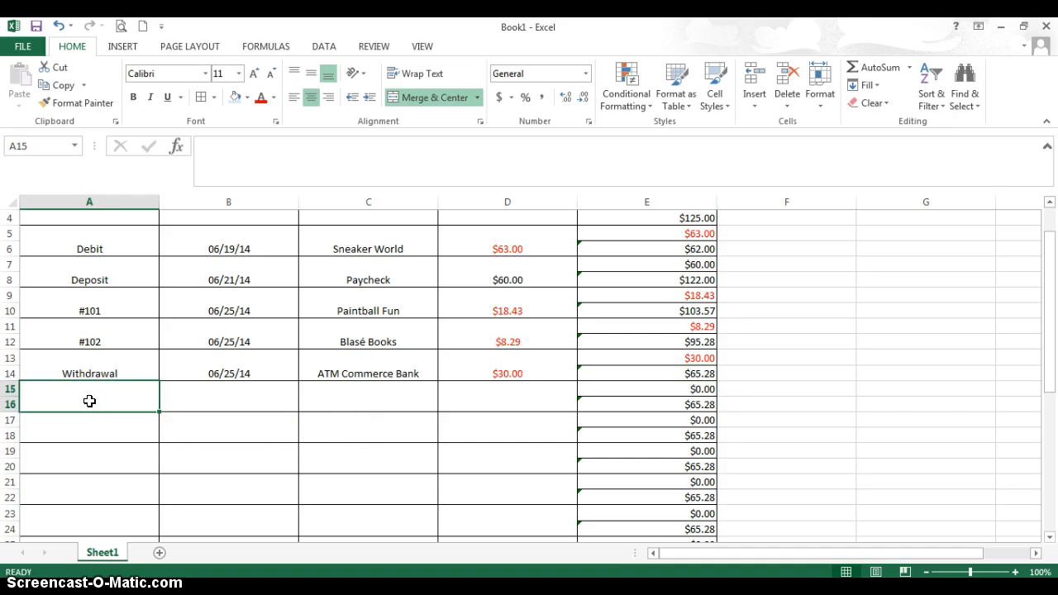
pyautogui.scroll(1, 257, 406)
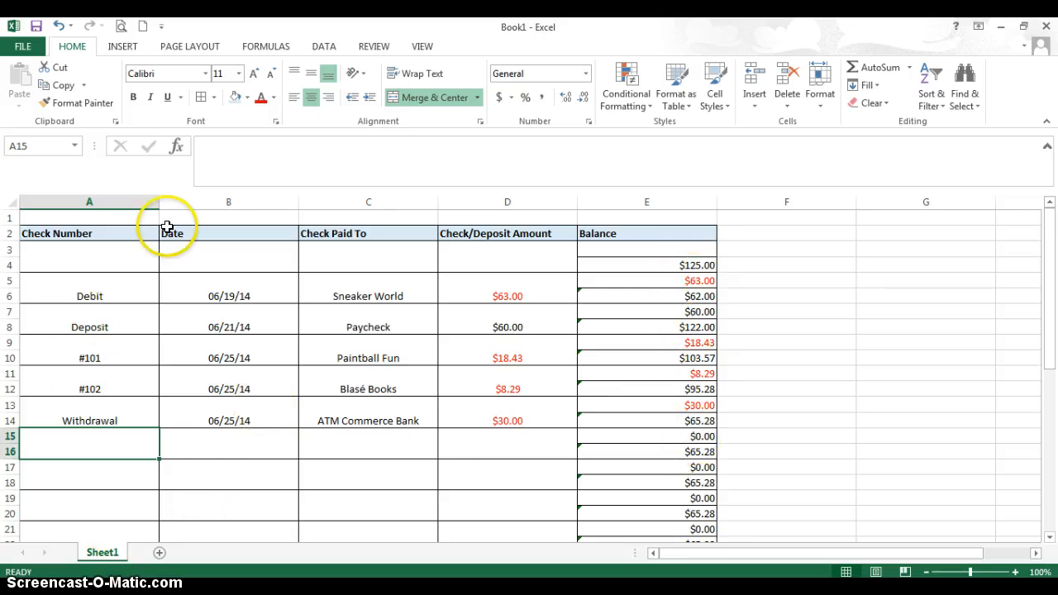
pyautogui.click(192, 46)
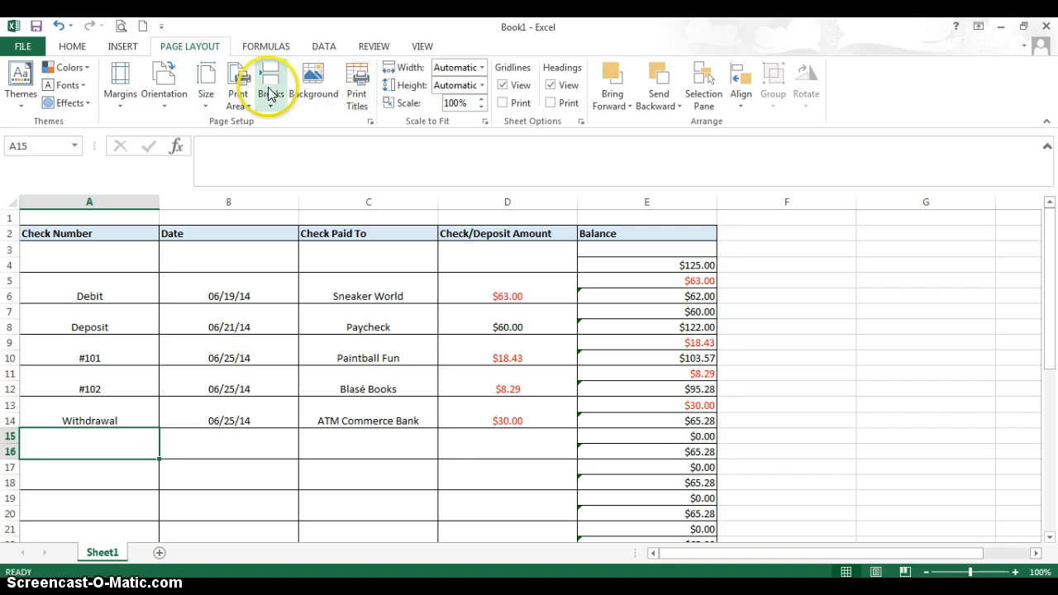
pyautogui.click(352, 80)
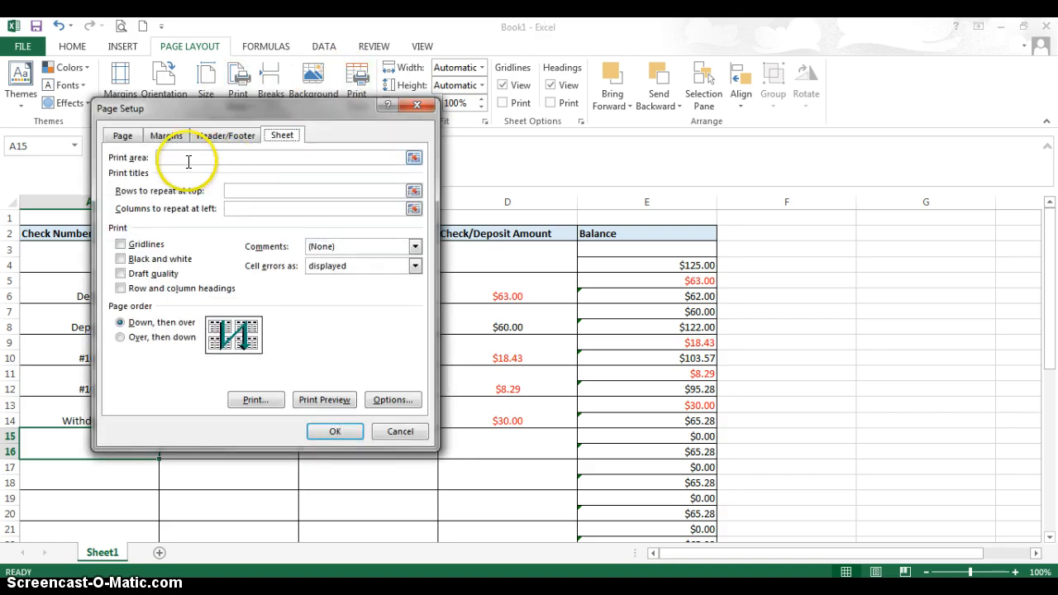
pyautogui.click(414, 157)
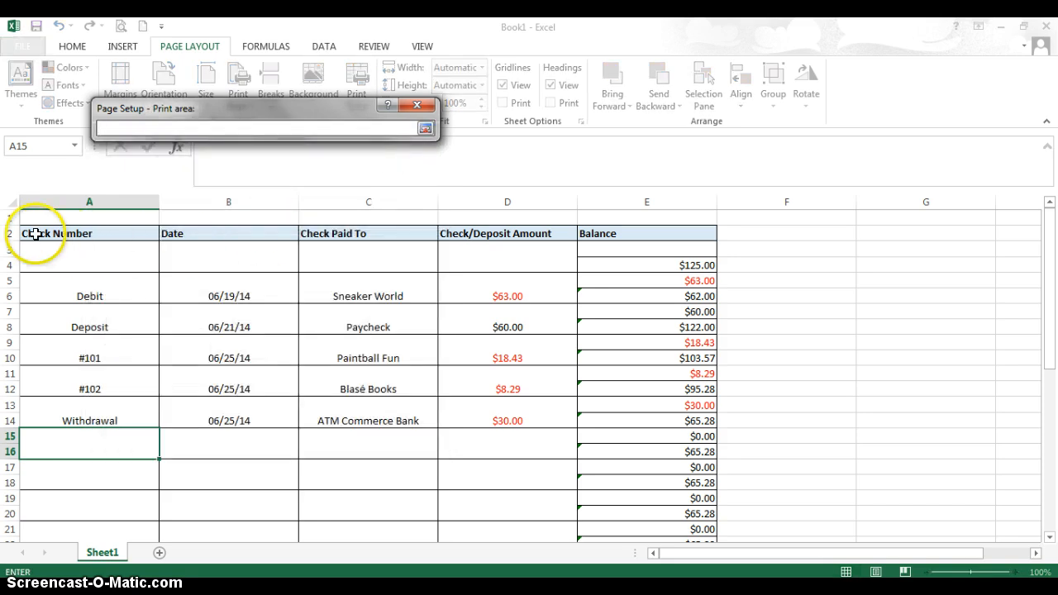
pyautogui.moveTo(34, 234); pyautogui.dragTo(600, 458)
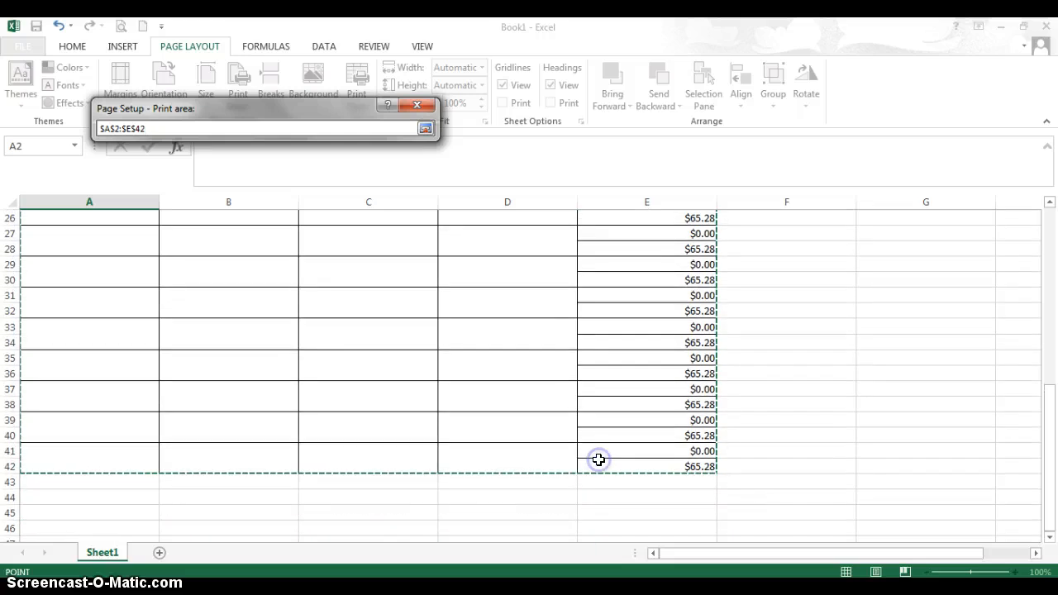
pyautogui.click(421, 131)
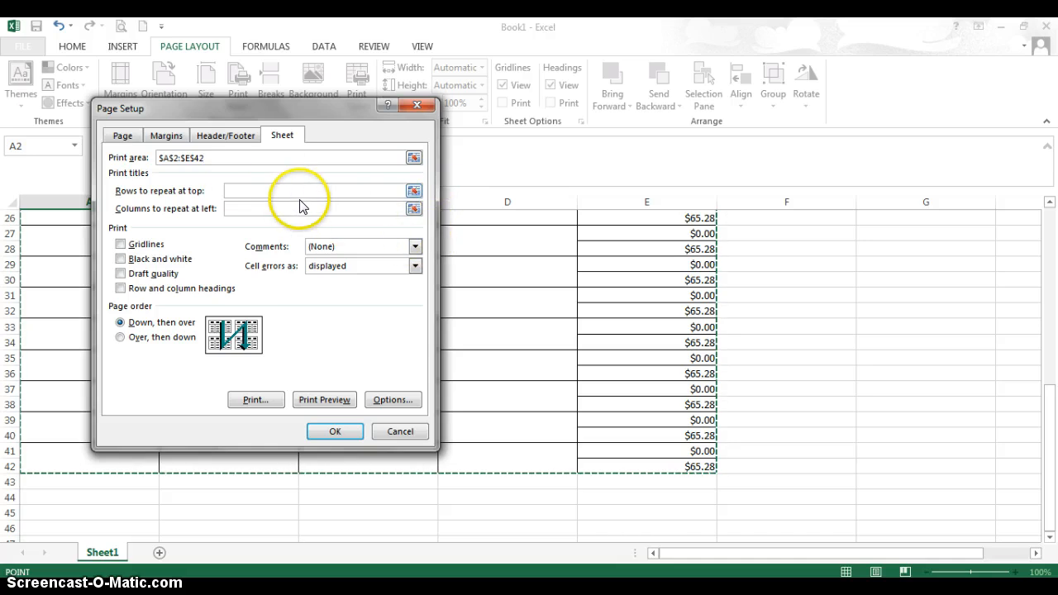
# Create a custom header with the date on the left, Checkbook Register centered, and the author's name with Technology in Communications on the right.
pyautogui.click(232, 139)
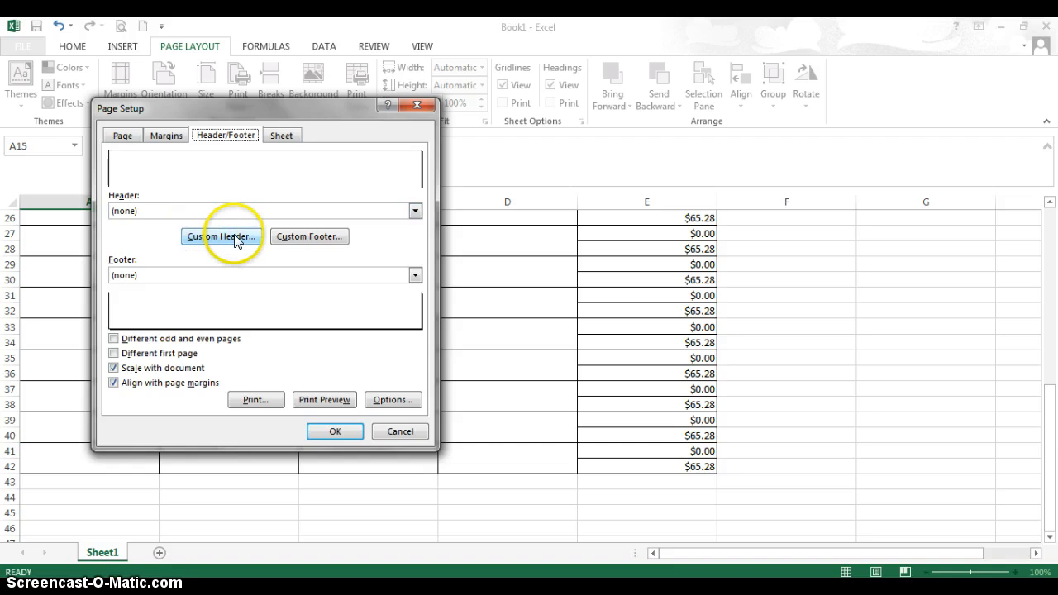
pyautogui.click(235, 237)
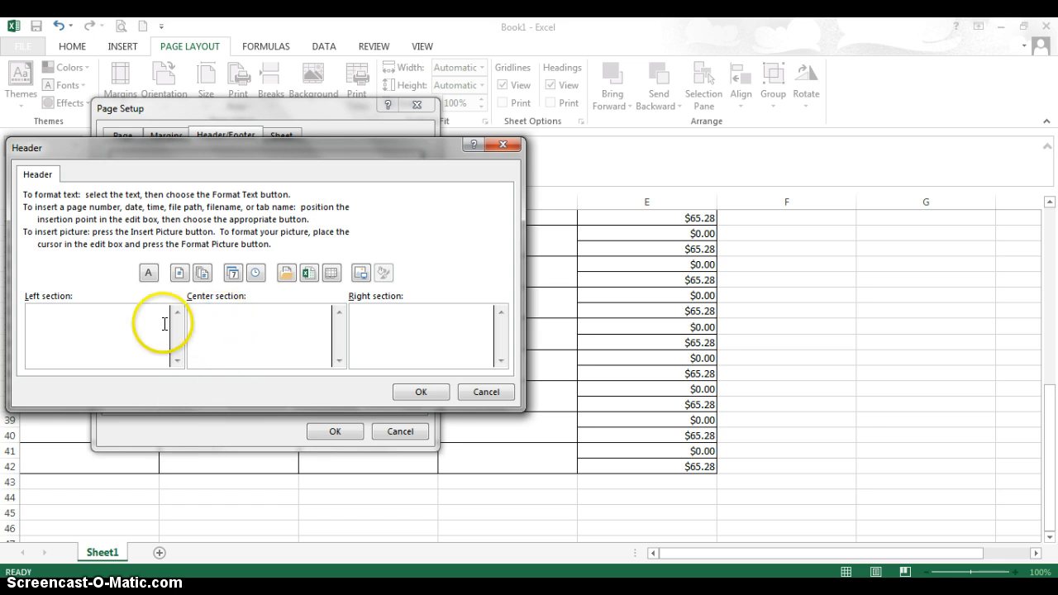
pyautogui.click(233, 273)
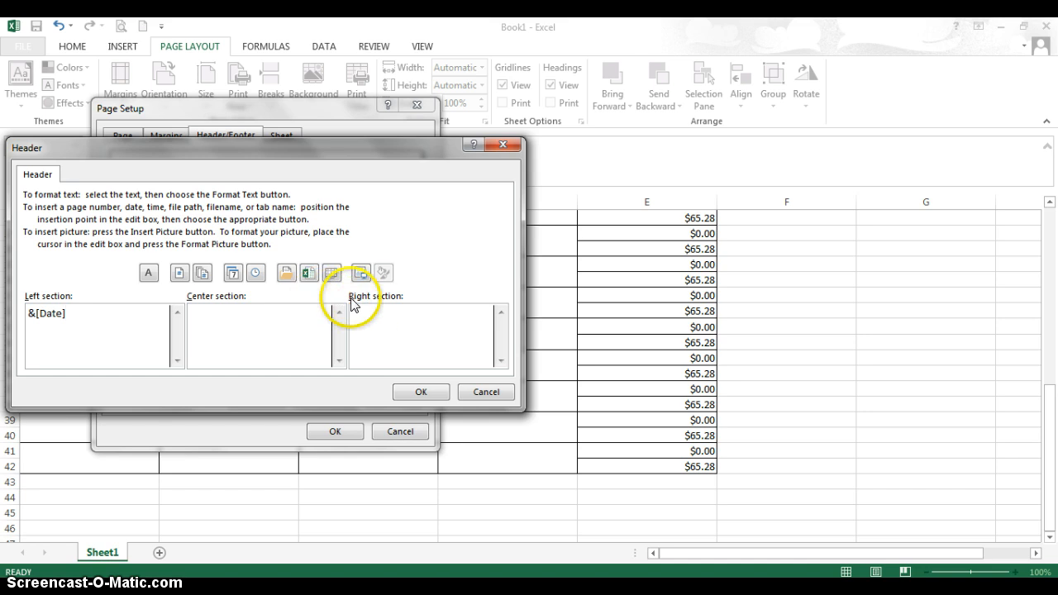
pyautogui.click(236, 321)
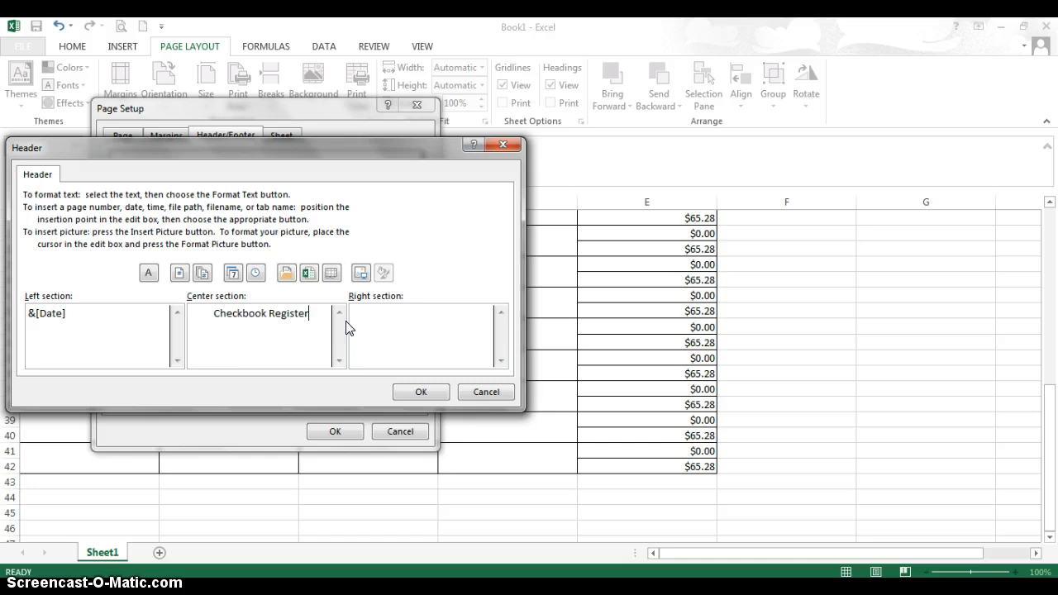
pyautogui.click(383, 320)
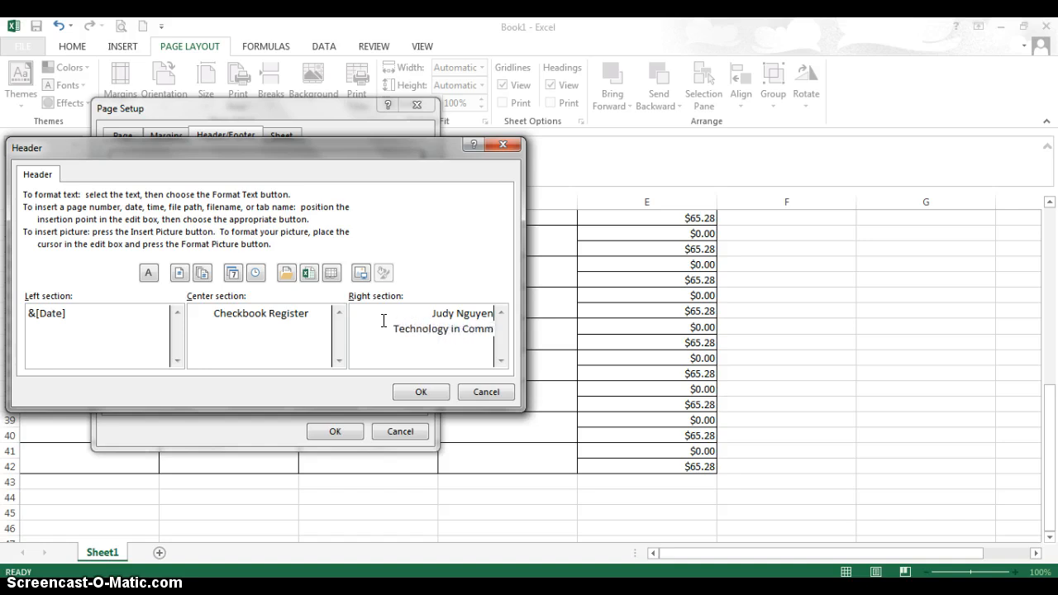
pyautogui.write('ons')
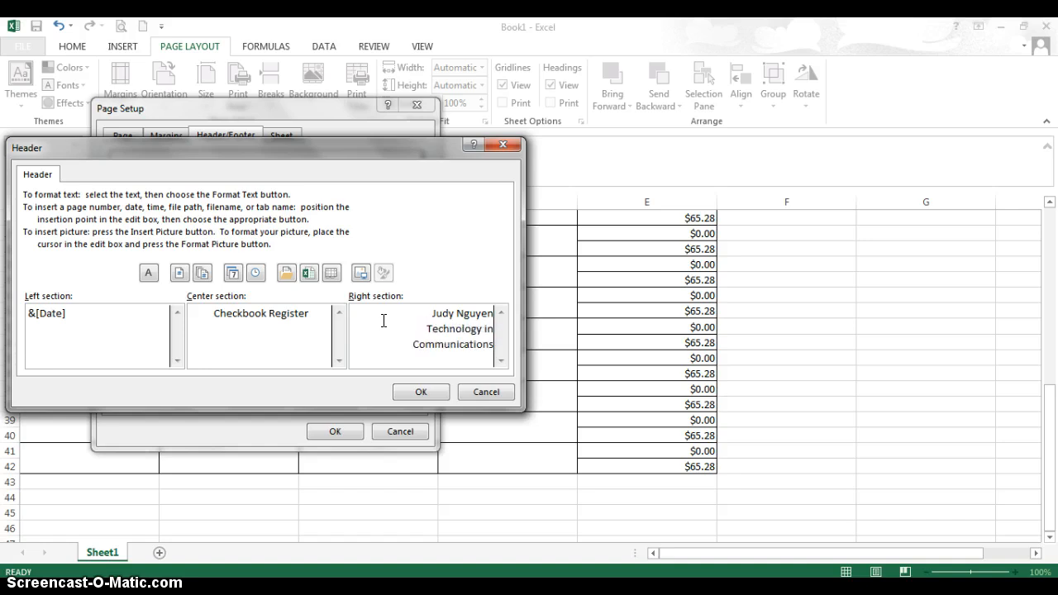
pyautogui.click(409, 394)
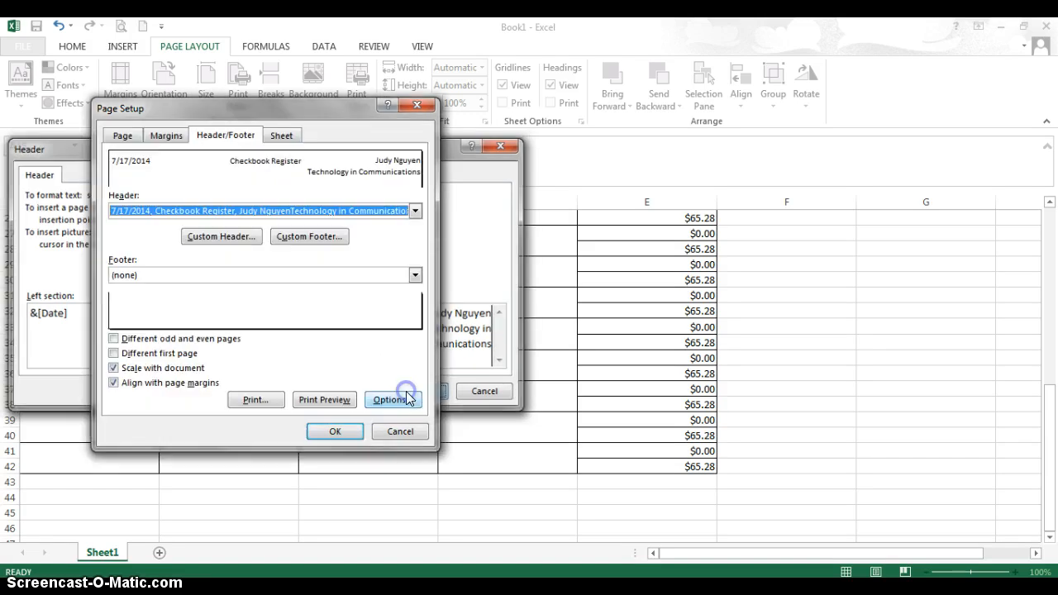
pyautogui.click(341, 434)
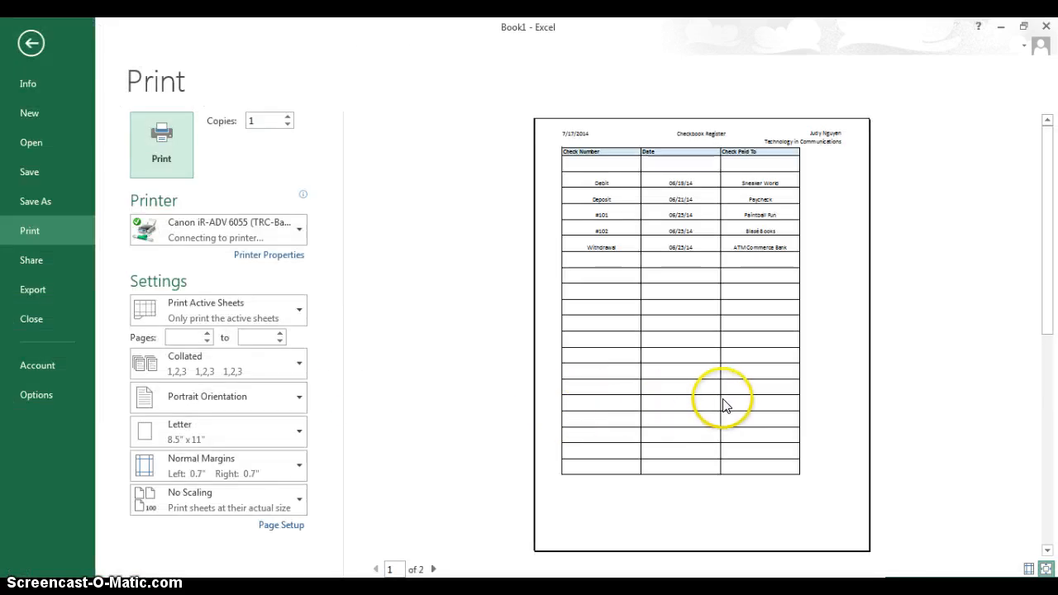
# Switch the printout to landscape orientation and return to the worksheet.
pyautogui.click(246, 400)
pyautogui.click(228, 461)
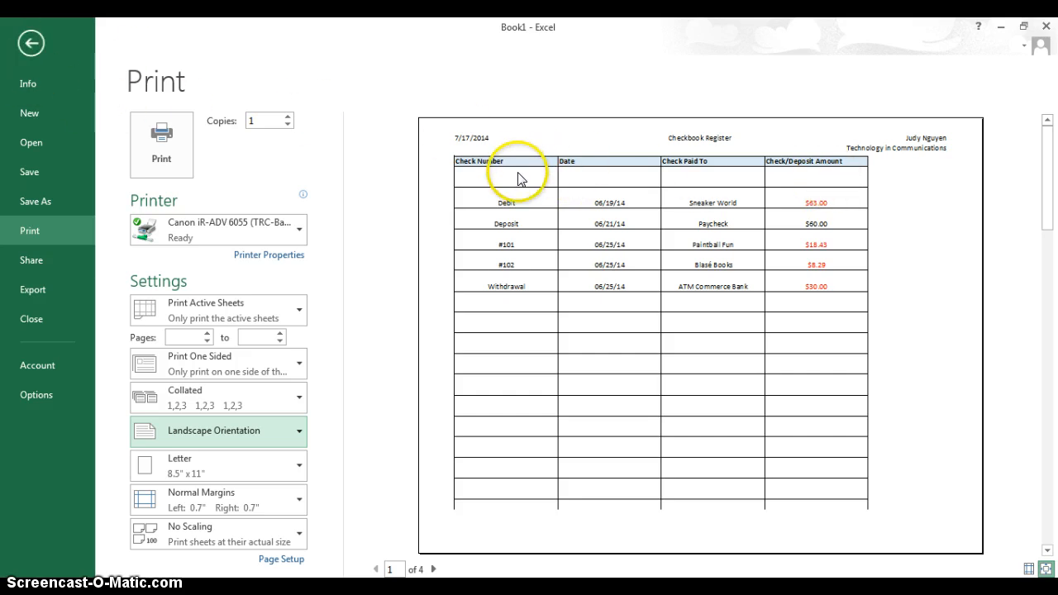
pyautogui.click(31, 43)
# AutoFit the widths of columns A through C to their contents.
pyautogui.scroll(8, 337, 296)
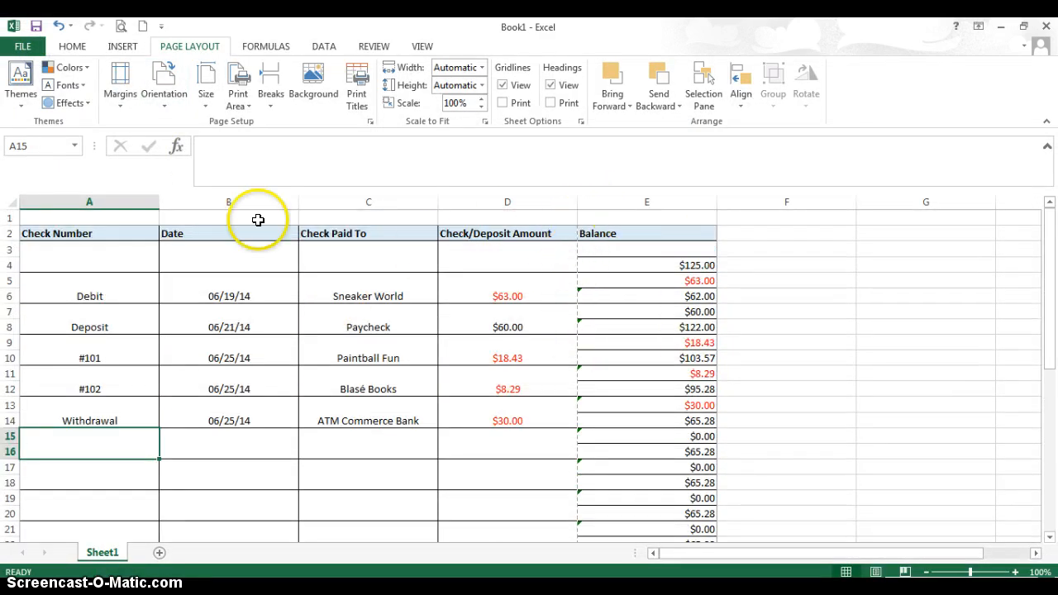
pyautogui.click(110, 204)
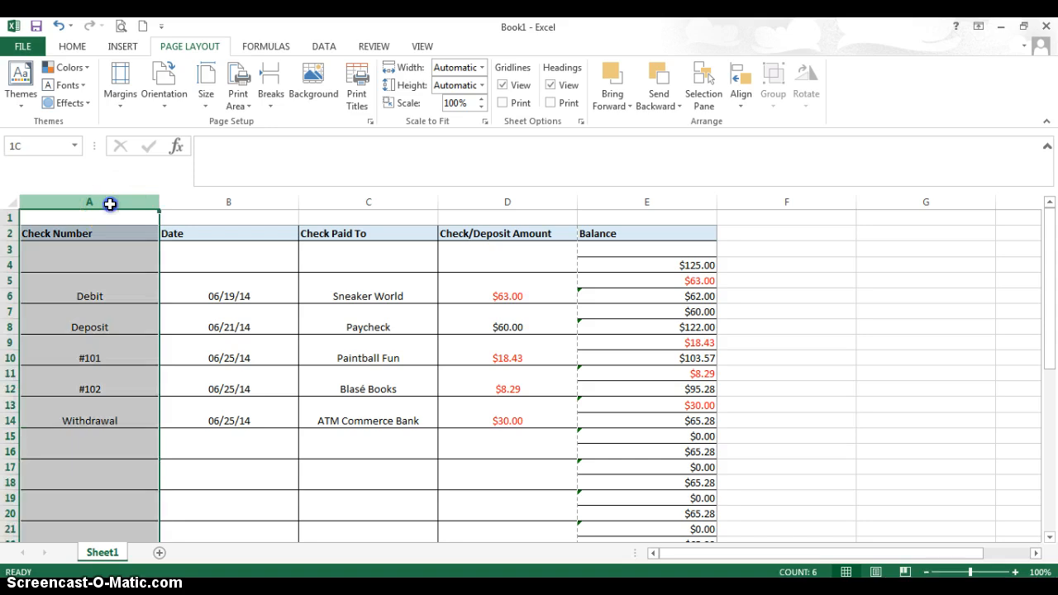
pyautogui.moveTo(304, 209); pyautogui.dragTo(647, 204)
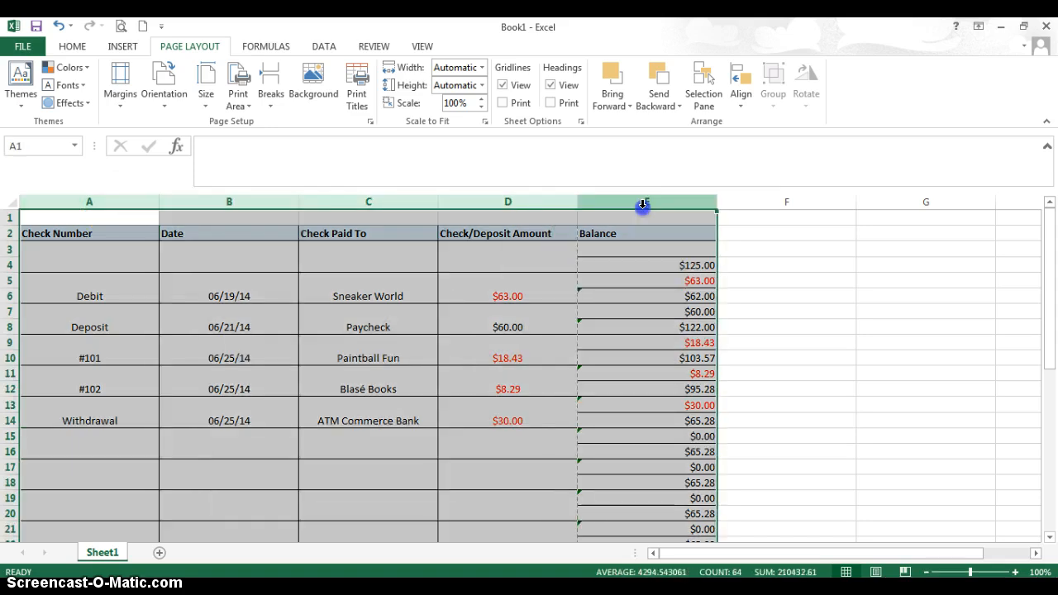
pyautogui.moveTo(118, 205); pyautogui.dragTo(329, 208)
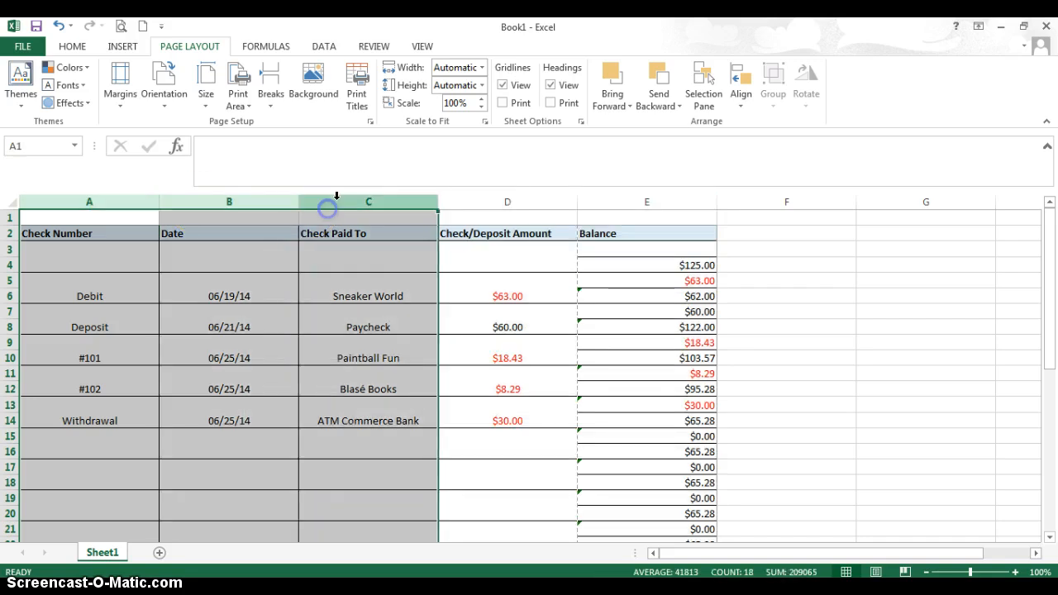
pyautogui.click(73, 46)
pyautogui.click(822, 119)
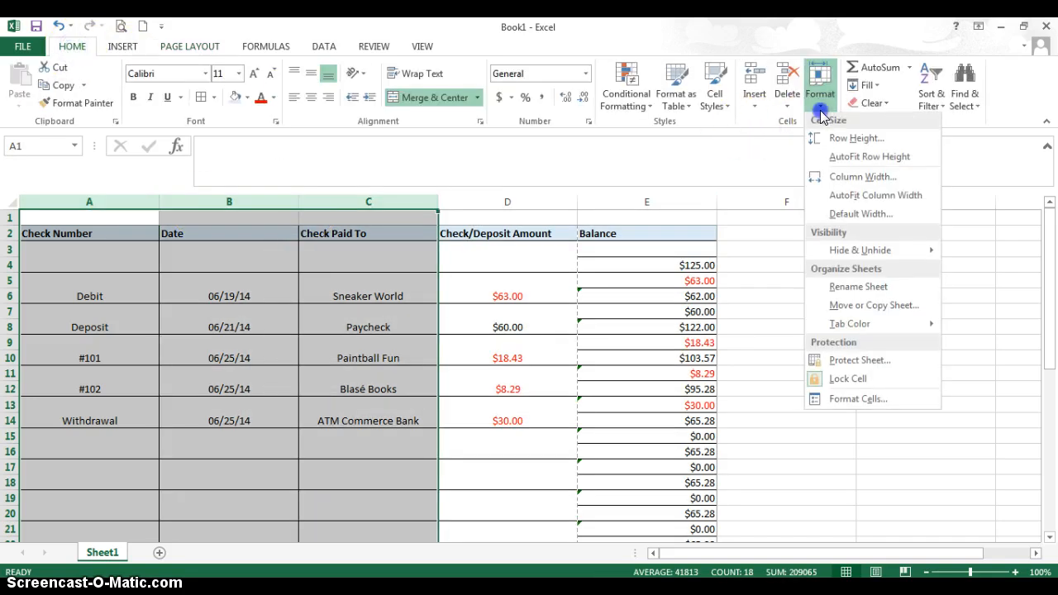
pyautogui.click(840, 194)
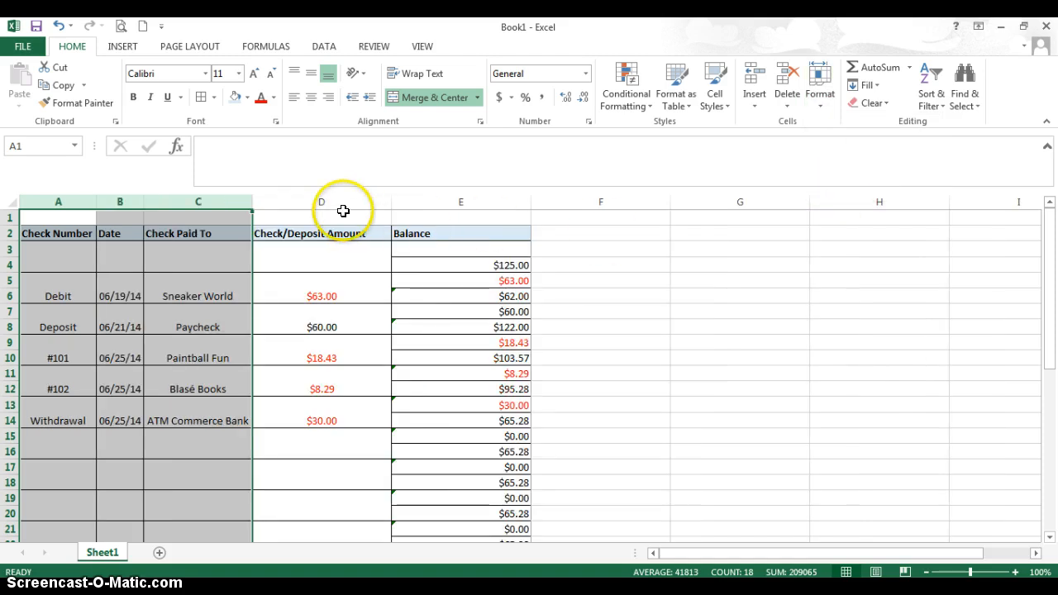
pyautogui.click(343, 211)
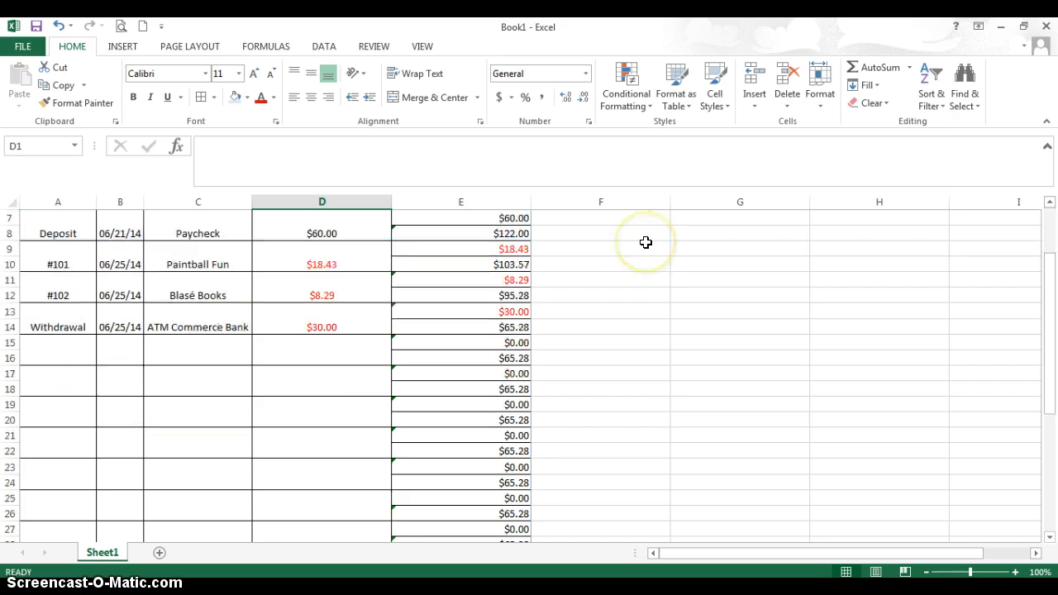
# Preview the printout, set the page orientation to portrait, and return to the worksheet.
pyautogui.click(122, 25)
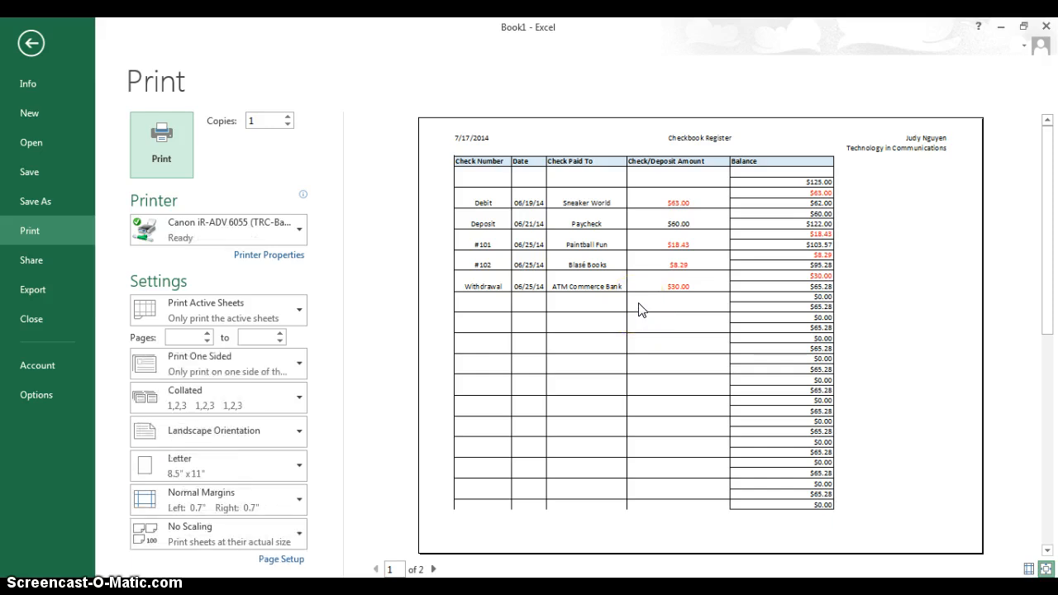
pyautogui.click(202, 438)
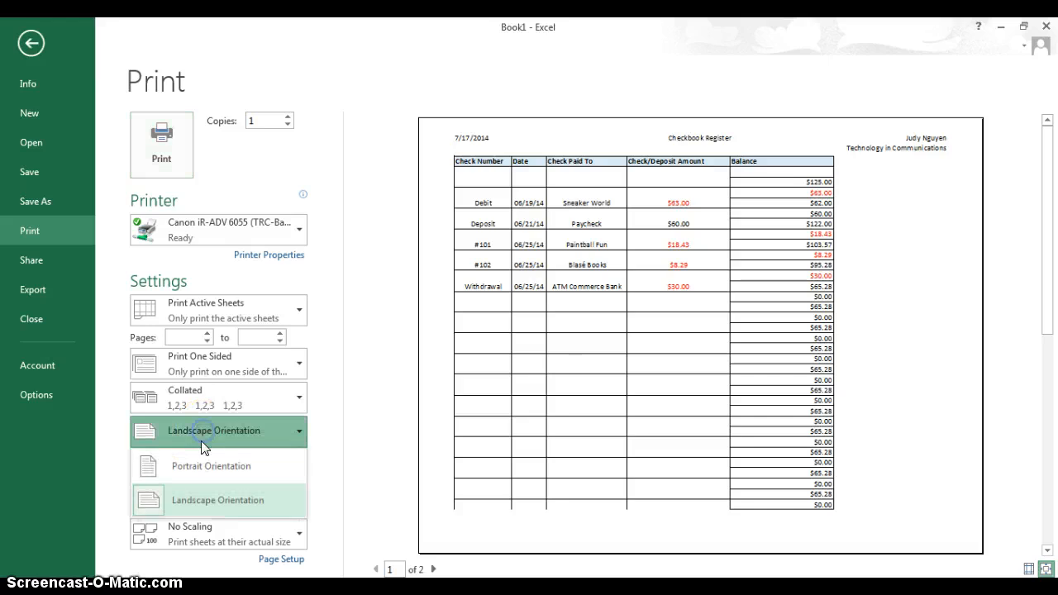
pyautogui.click(201, 443)
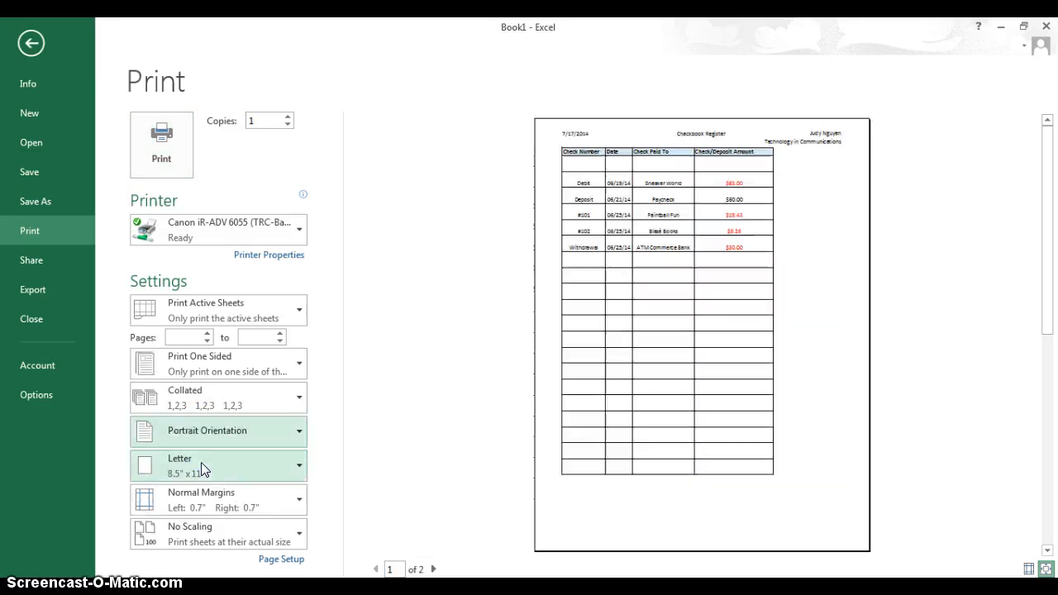
pyautogui.click(43, 35)
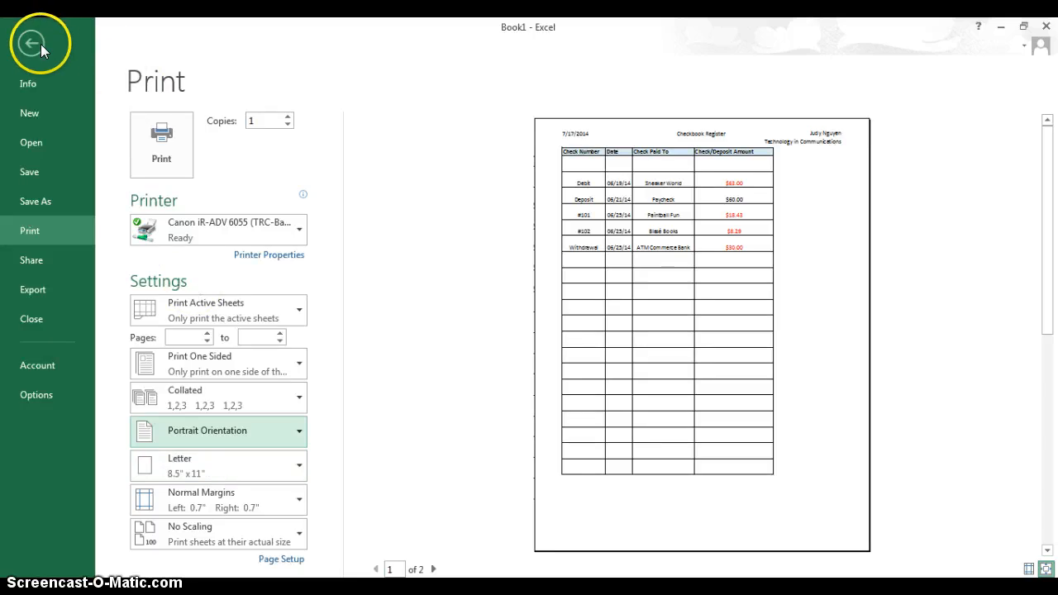
# AutoFit the widths of the Check/Deposit Amount and Balance columns, D and E.
pyautogui.moveTo(338, 204); pyautogui.dragTo(450, 206)
pyautogui.click(820, 91)
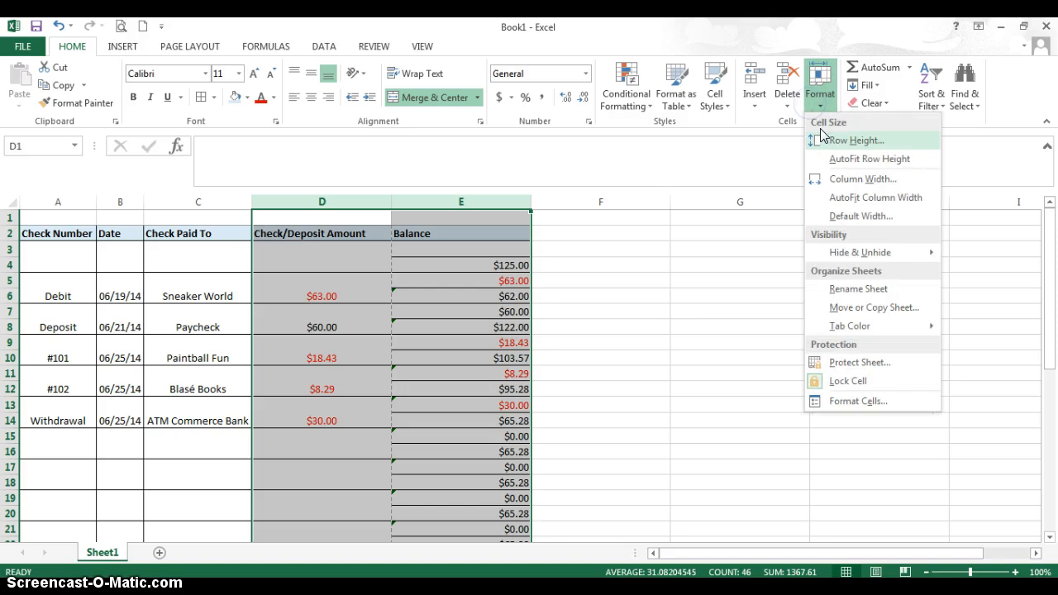
pyautogui.click(843, 199)
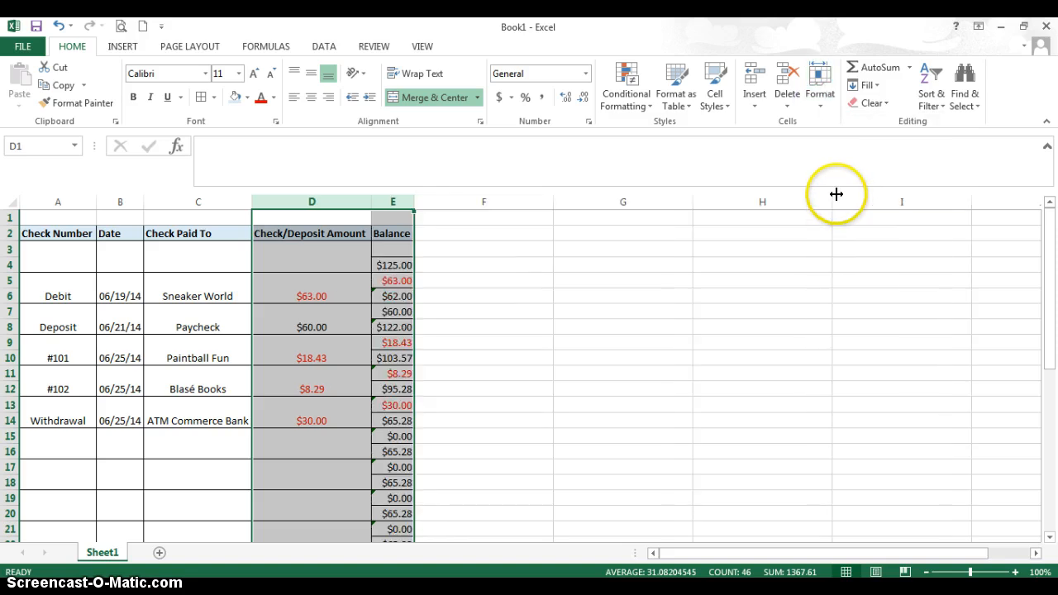
pyautogui.click(488, 311)
# Look over the register's rows and check in the print preview how all five columns fit the page.
pyautogui.scroll(-4, 327, 306)
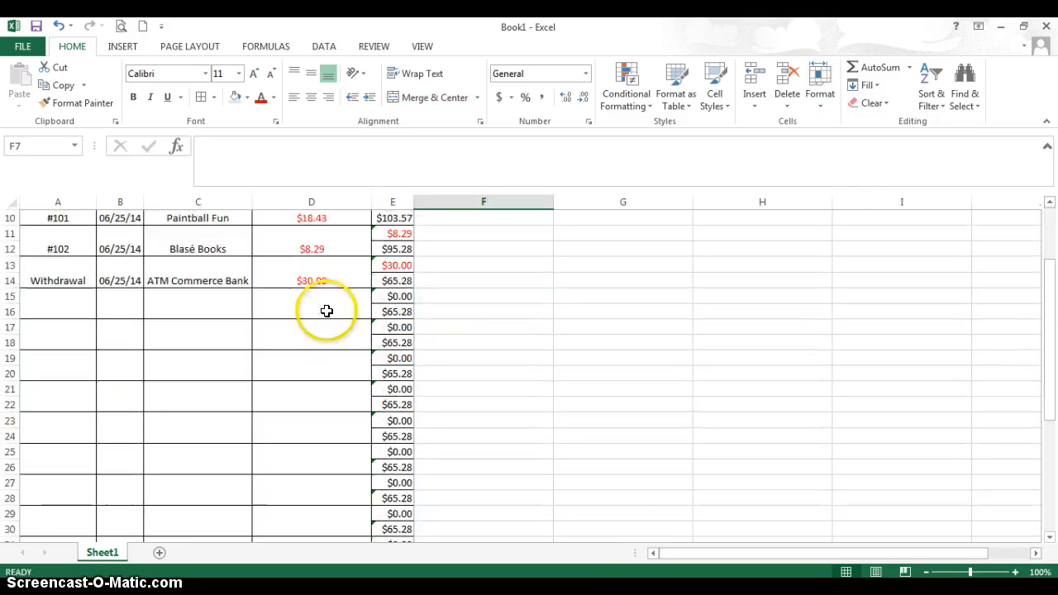
pyautogui.scroll(-2, 326, 306)
pyautogui.scroll(6, 326, 305)
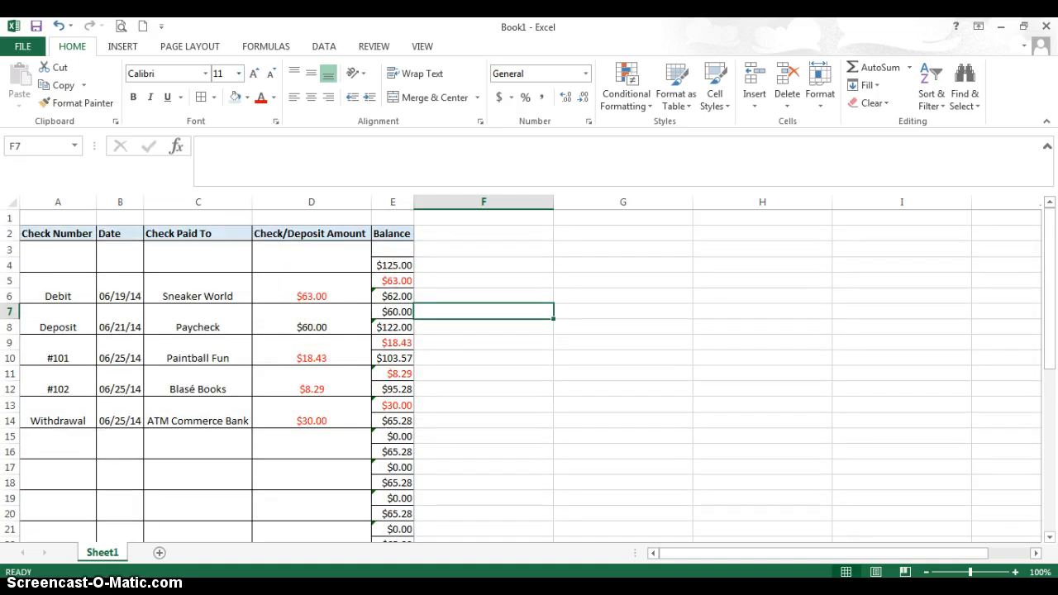
pyautogui.click(118, 26)
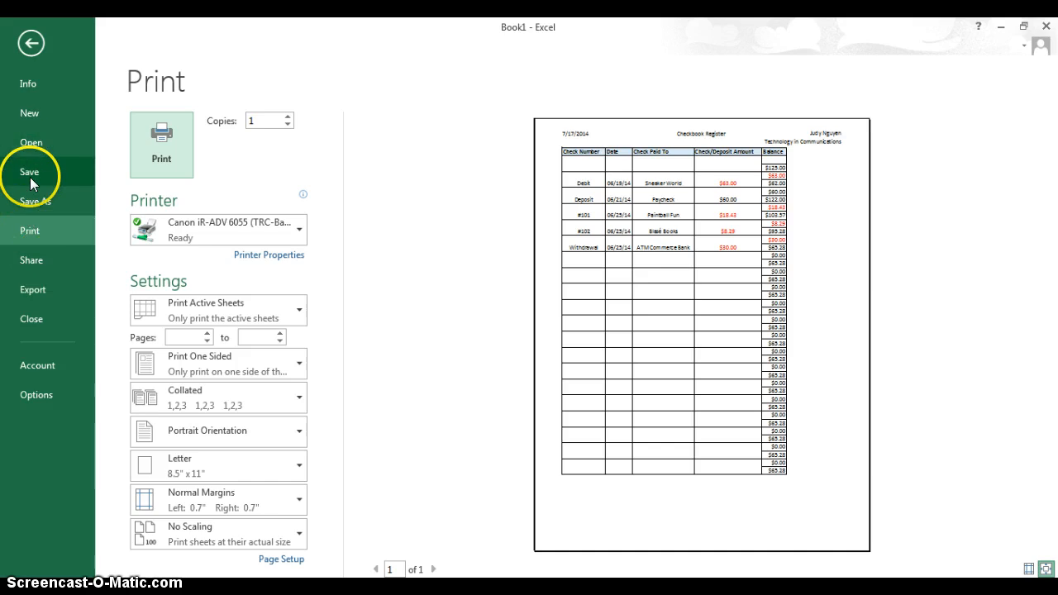
pyautogui.click(30, 43)
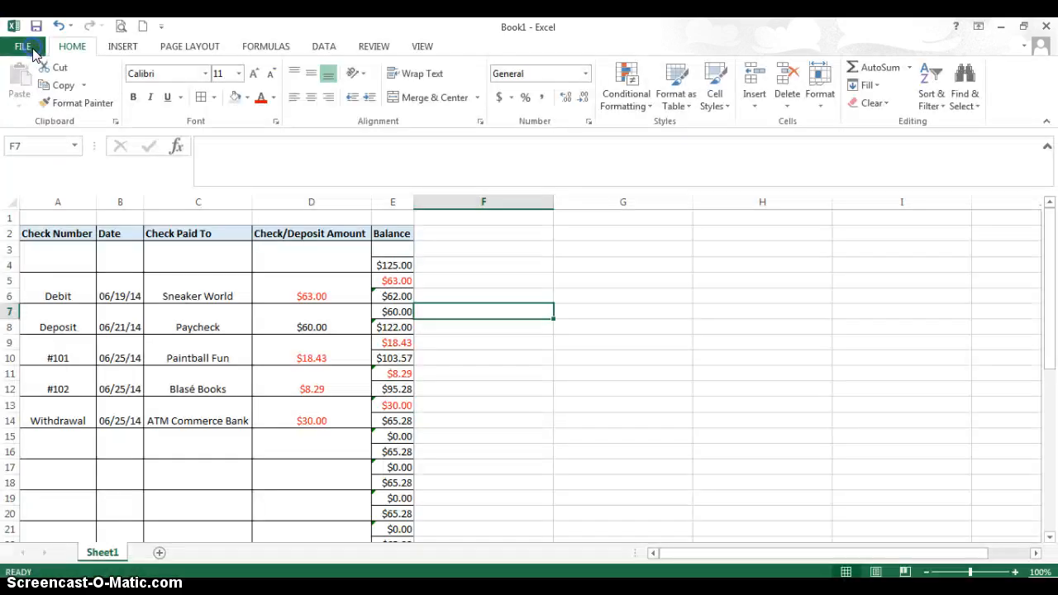